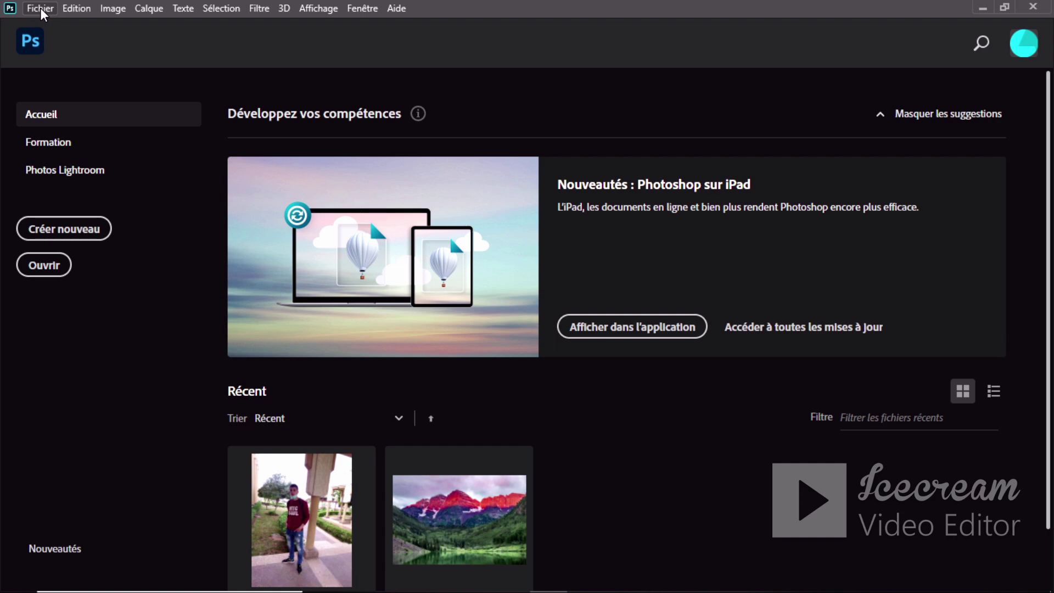
# Open the image "WhatsApp Image 2020-12-26 at 19.39.36" with the missing-profile option Ne pas modifier (pas de gestion des couleurs).
pyautogui.click(43, 14)
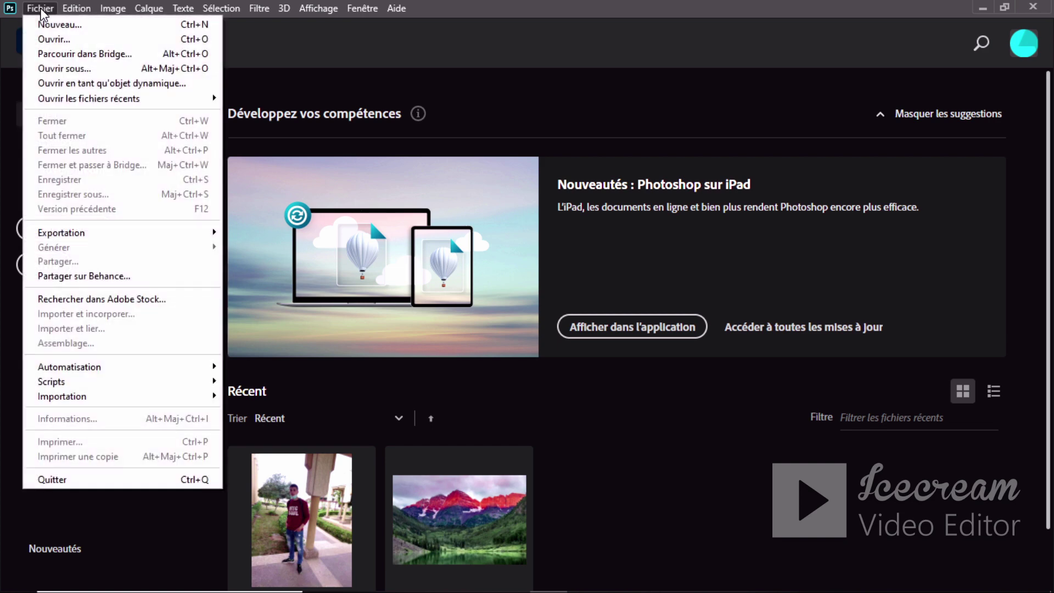
pyautogui.click(51, 40)
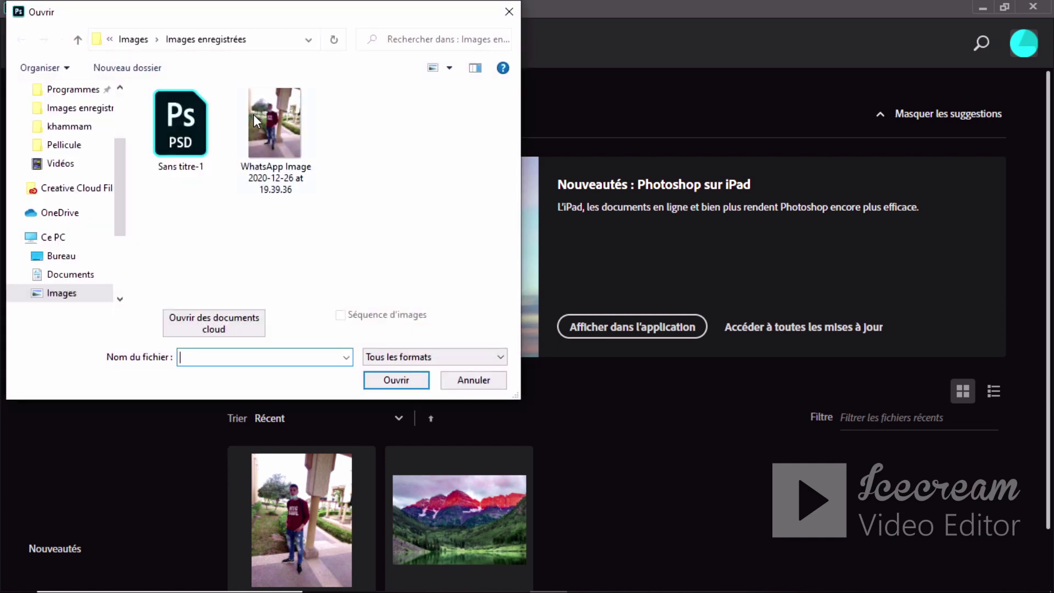
pyautogui.click(281, 149)
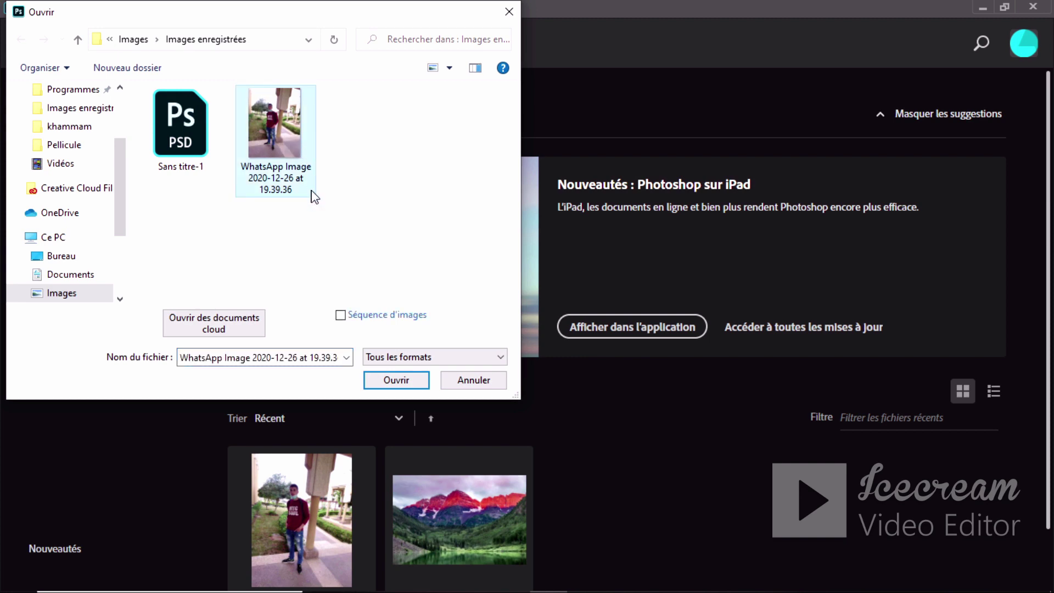
pyautogui.click(392, 382)
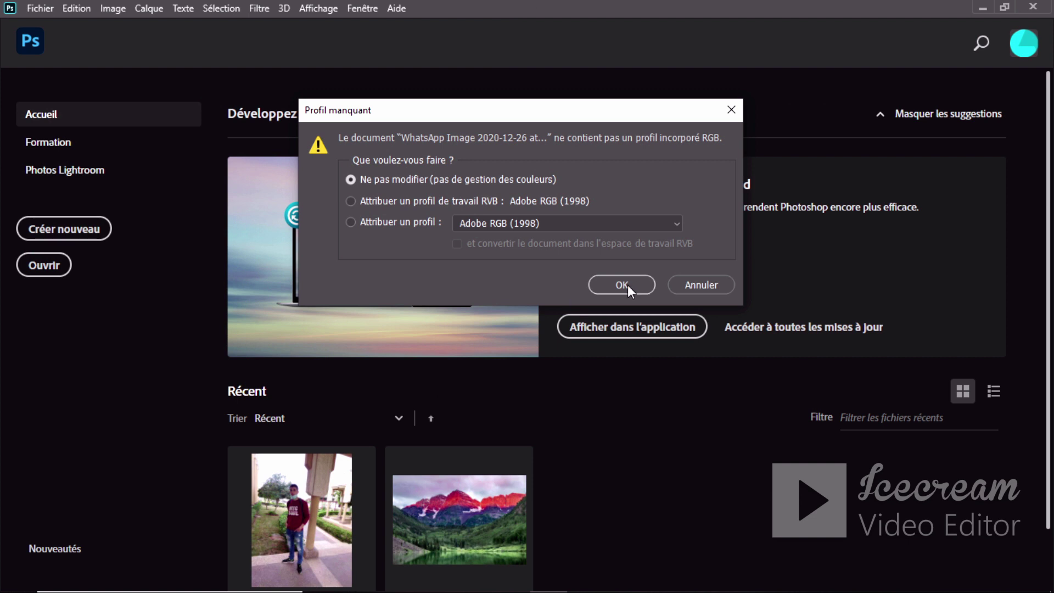
pyautogui.click(627, 285)
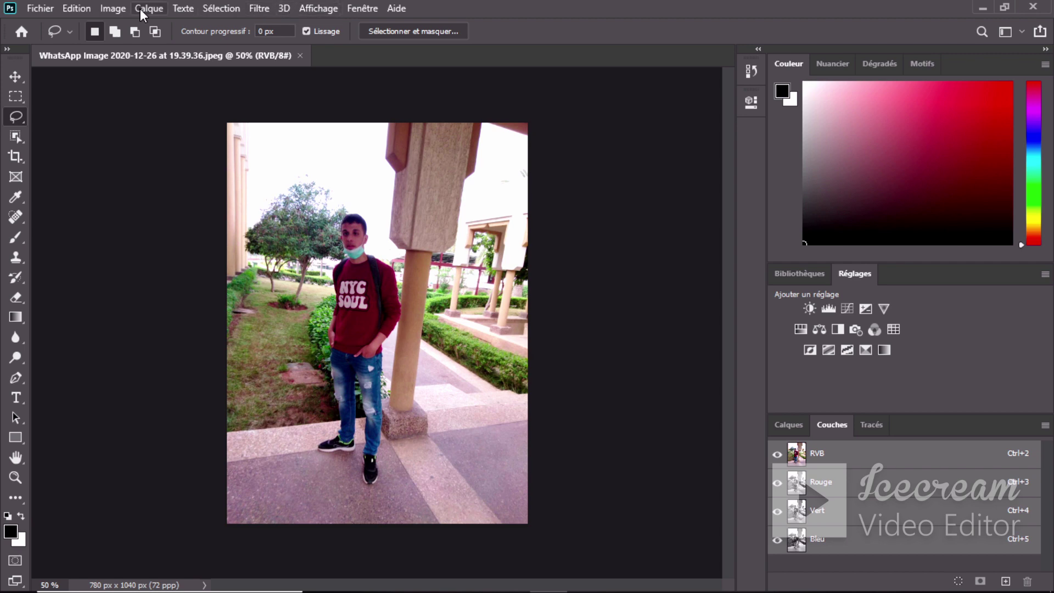
pyautogui.click(30, 6)
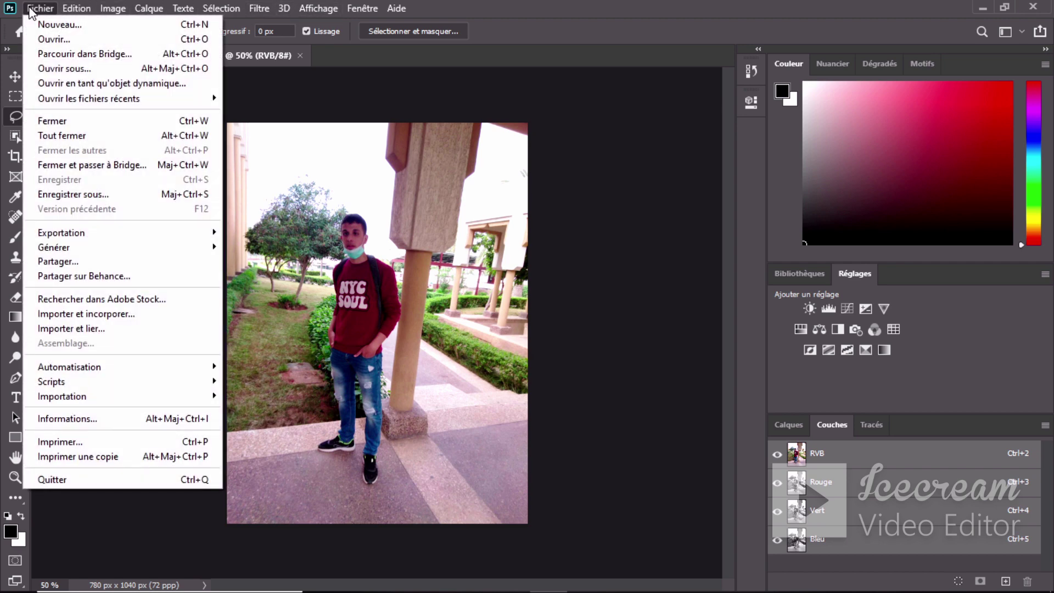
pyautogui.moveTo(69, 12)
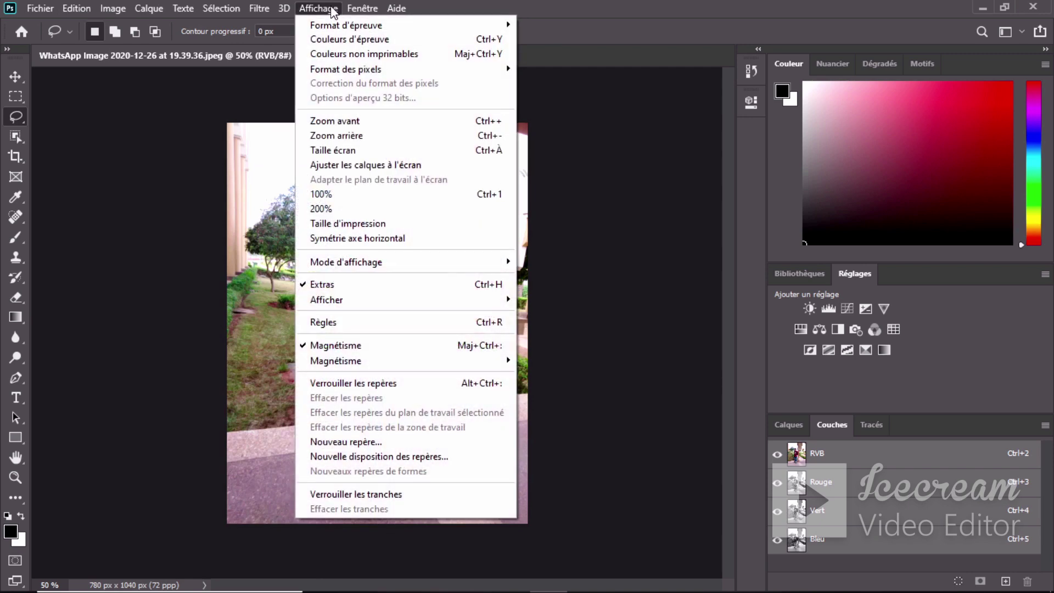
pyautogui.moveTo(254, 11)
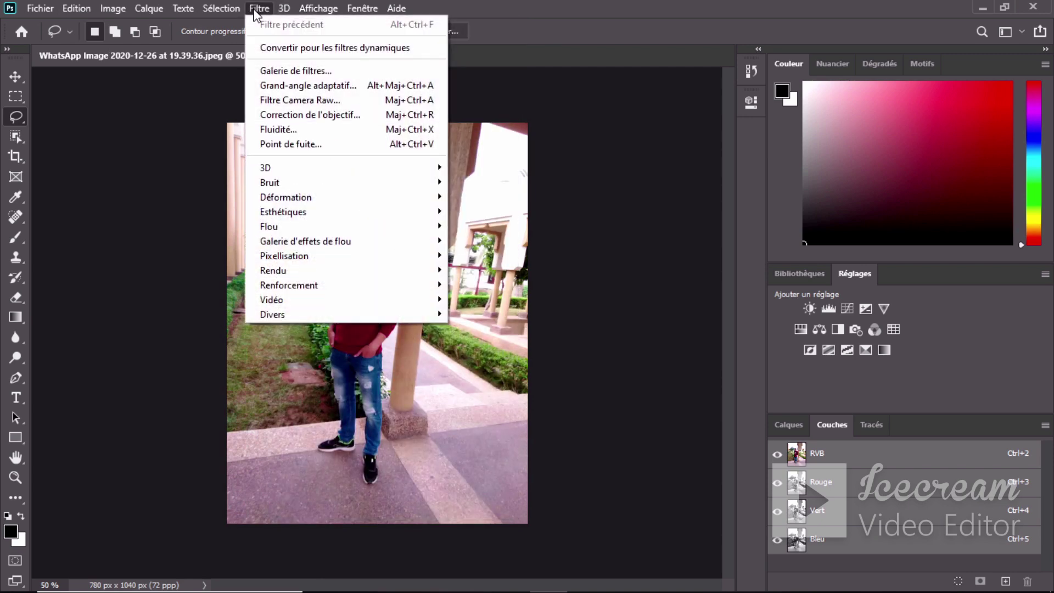
pyautogui.moveTo(222, 8)
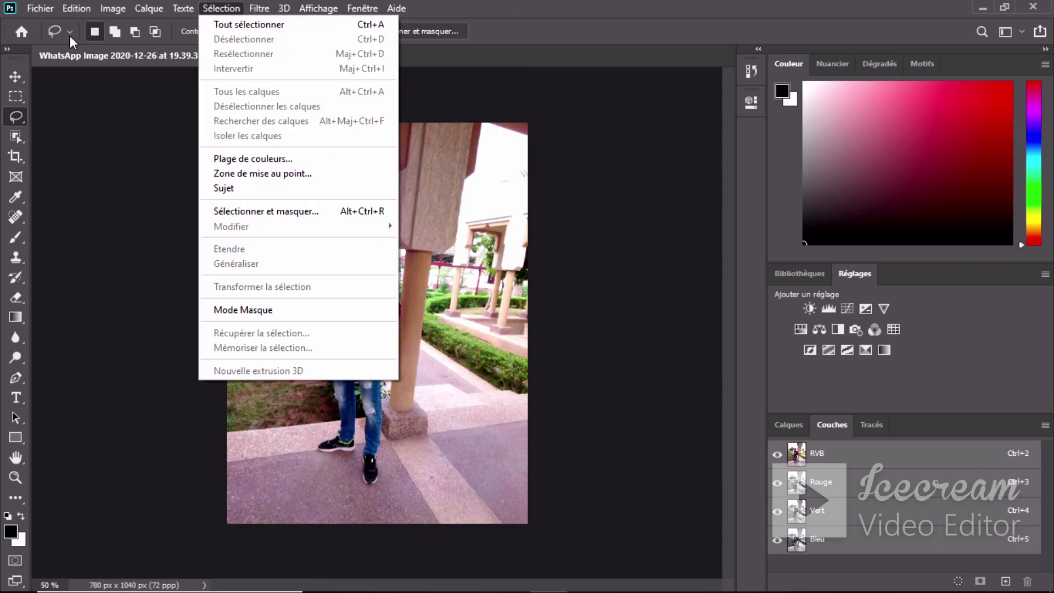
pyautogui.click(58, 84)
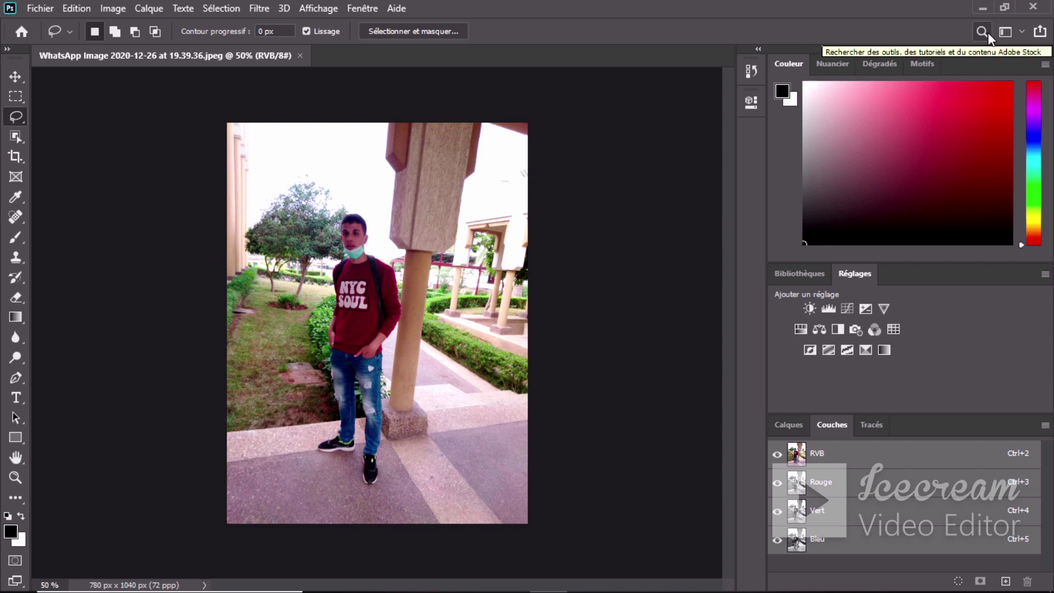
pyautogui.click(1039, 32)
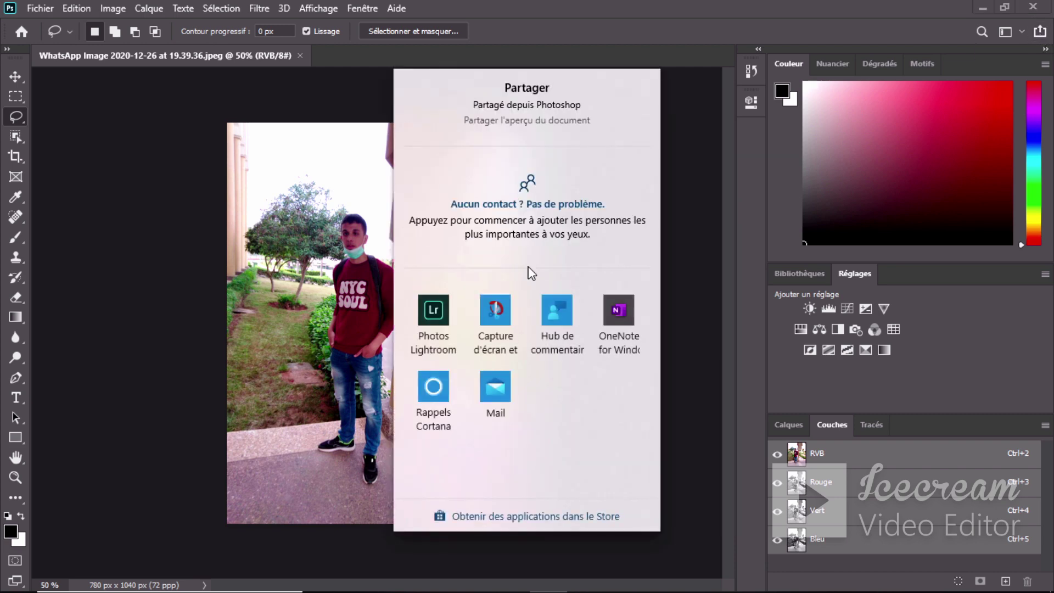
pyautogui.click(186, 361)
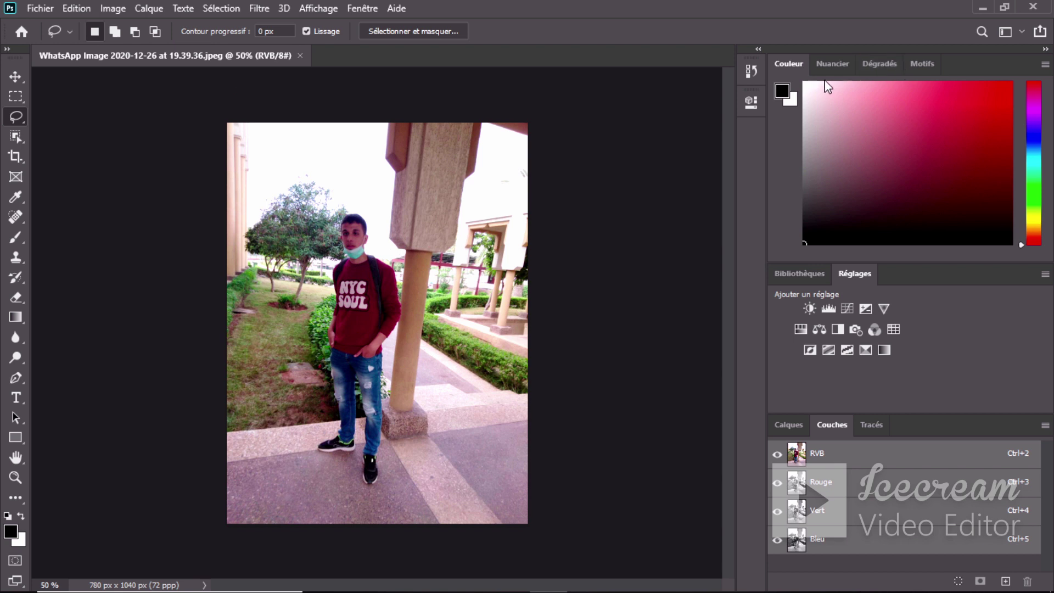
# Look through the swatches and patterns, return to the colour picker and display the document's layers instead of its channels.
pyautogui.click(843, 66)
pyautogui.click(867, 64)
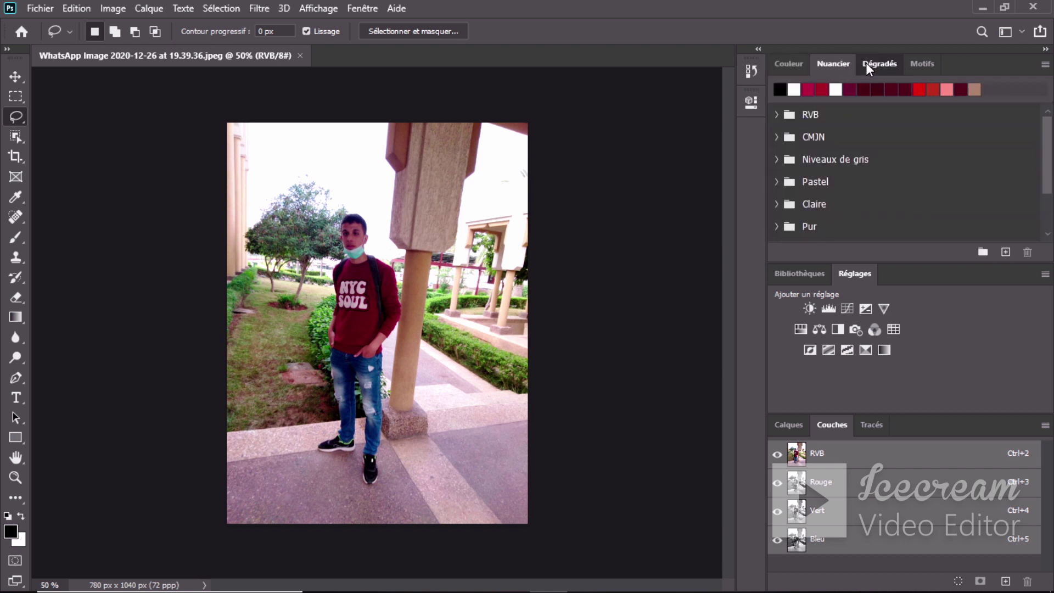
pyautogui.click(915, 58)
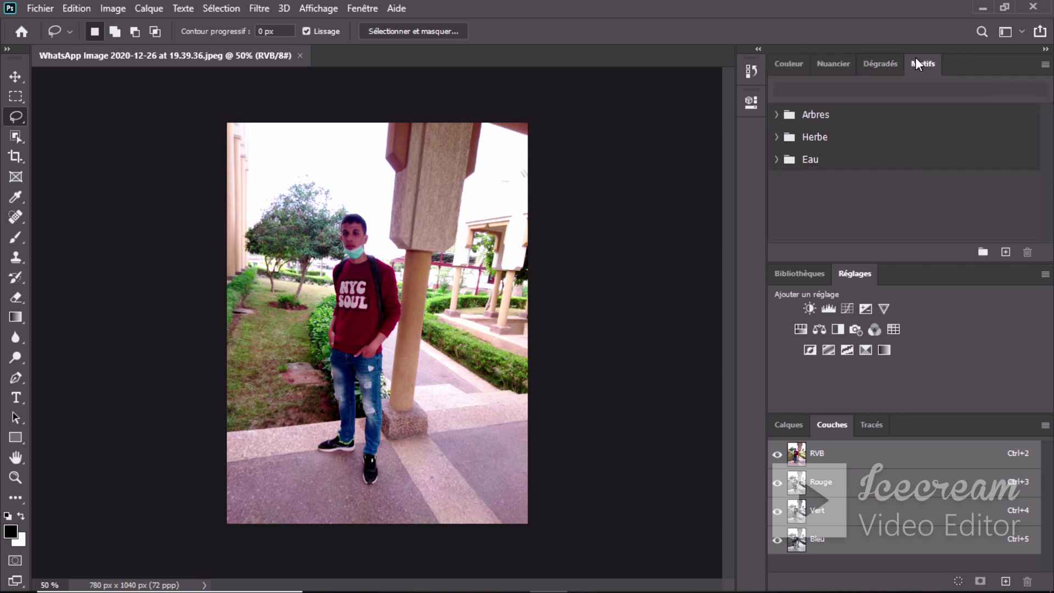
pyautogui.click(793, 61)
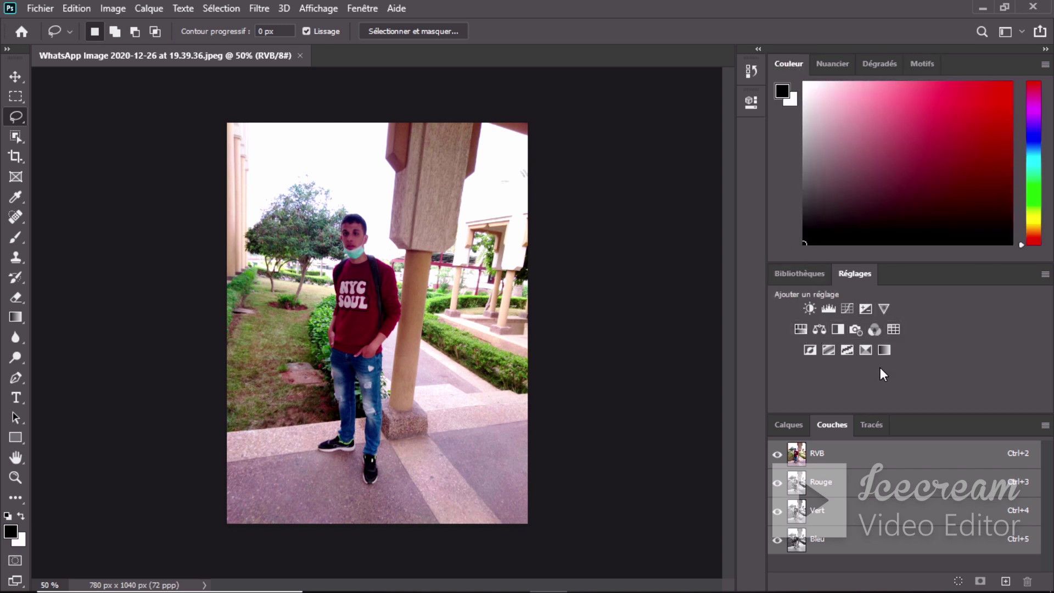
pyautogui.click(787, 430)
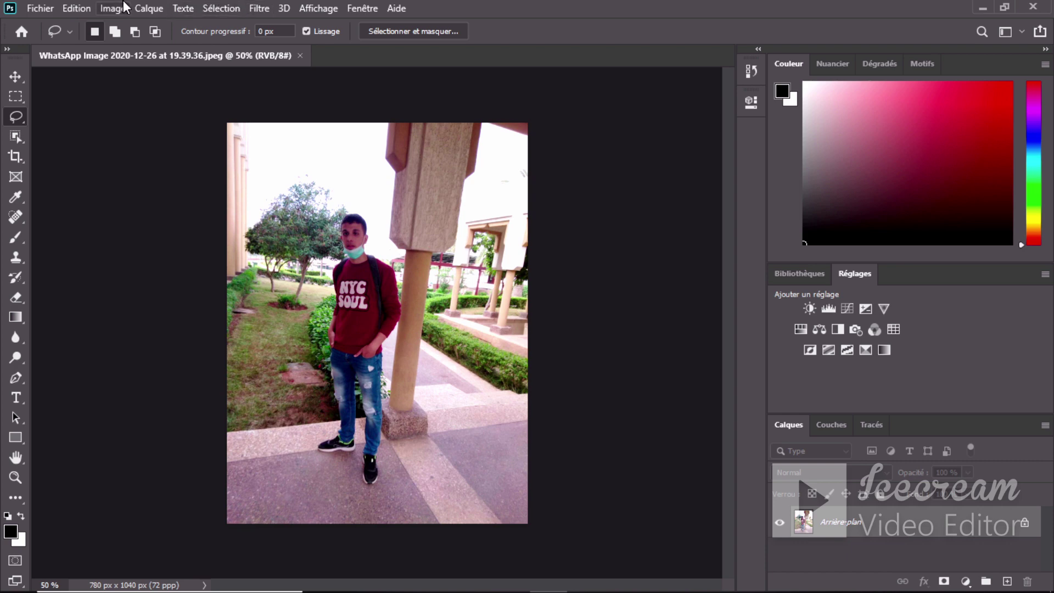
# Open the menu customization settings and choose Menus de l'application as the menu type to edit.
pyautogui.click(36, 7)
pyautogui.moveTo(64, 11)
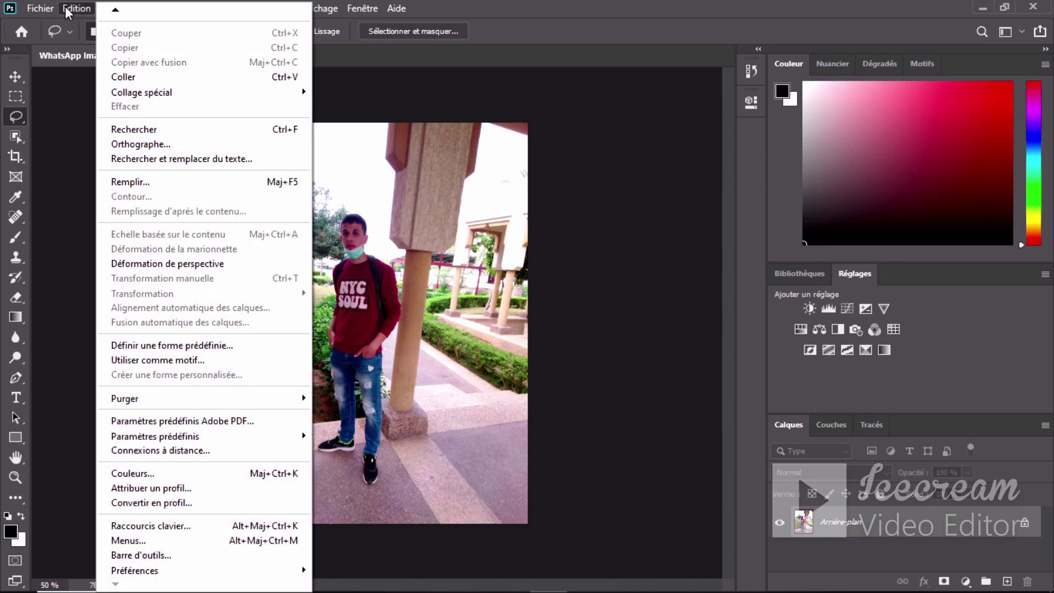
pyautogui.click(126, 541)
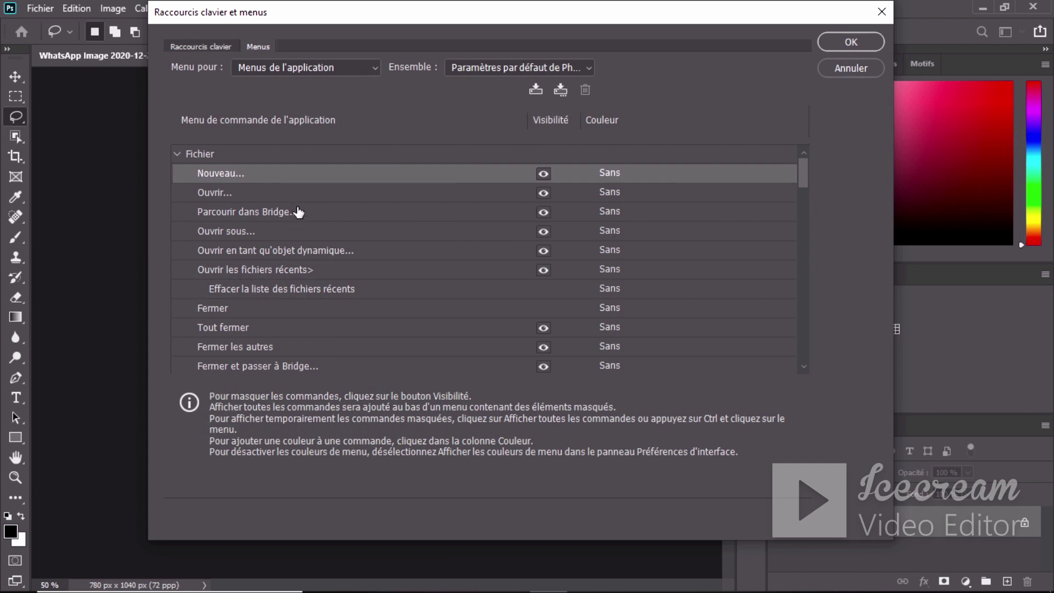
pyautogui.click(377, 70)
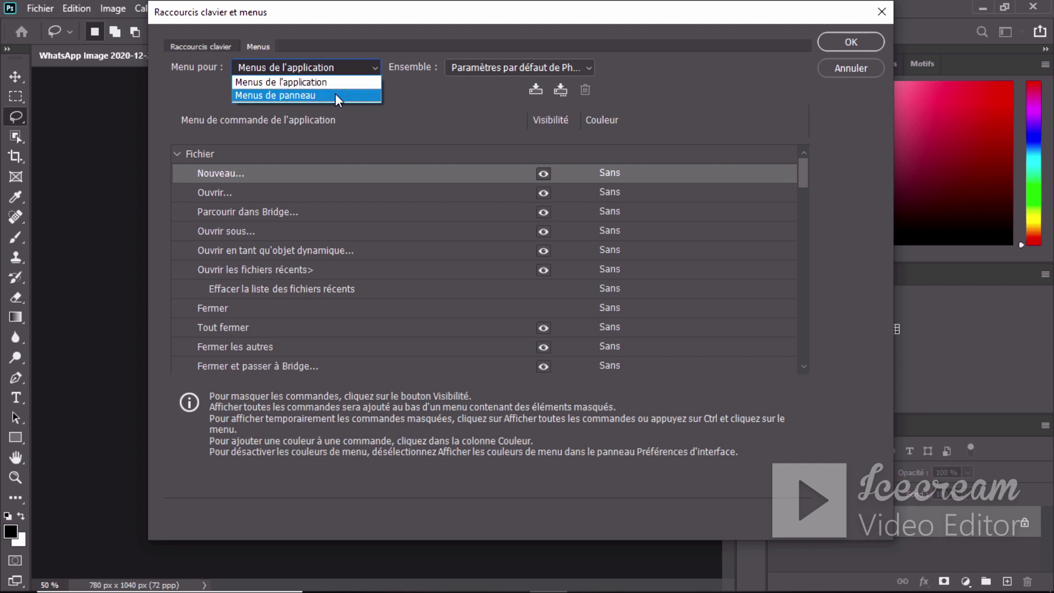
pyautogui.click(339, 81)
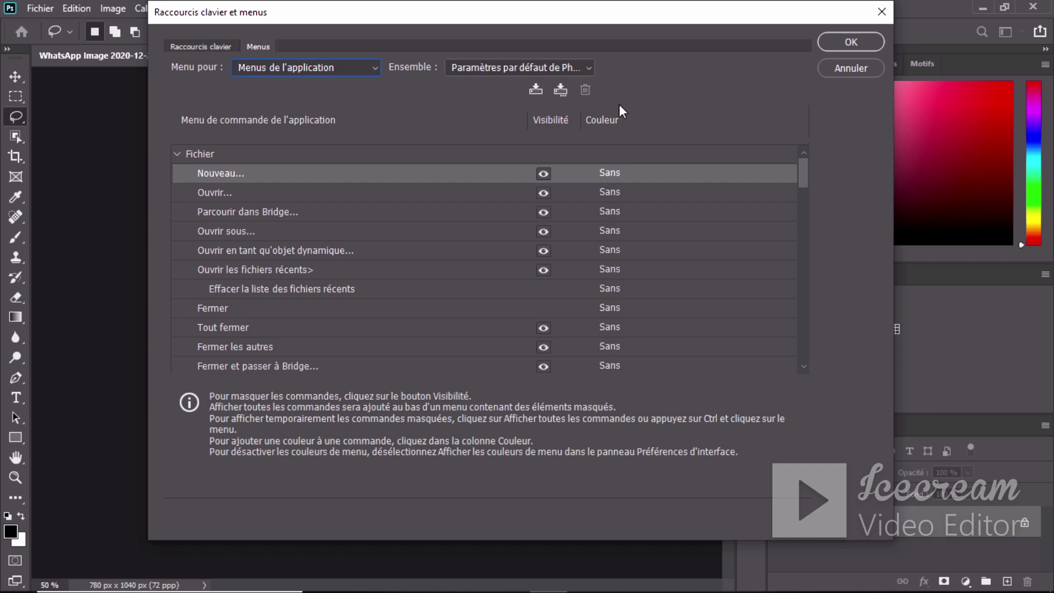
# Hide and re-show the Nouveau and Ouvrir commands, and choose Sans as the colour for Nouveau.
pyautogui.click(544, 175)
pyautogui.click(544, 175)
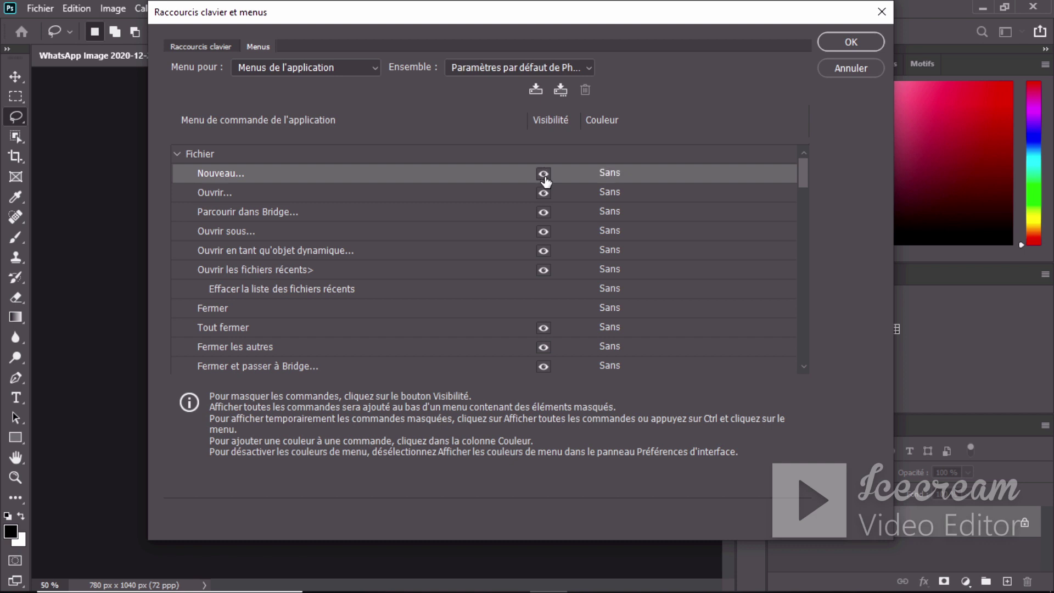
pyautogui.click(546, 194)
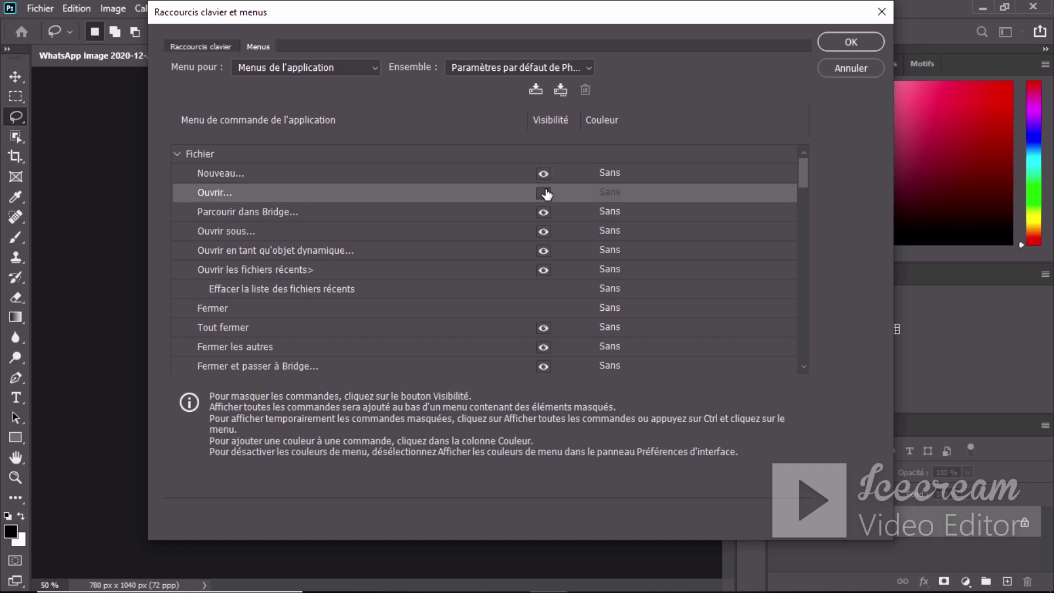
pyautogui.click(546, 194)
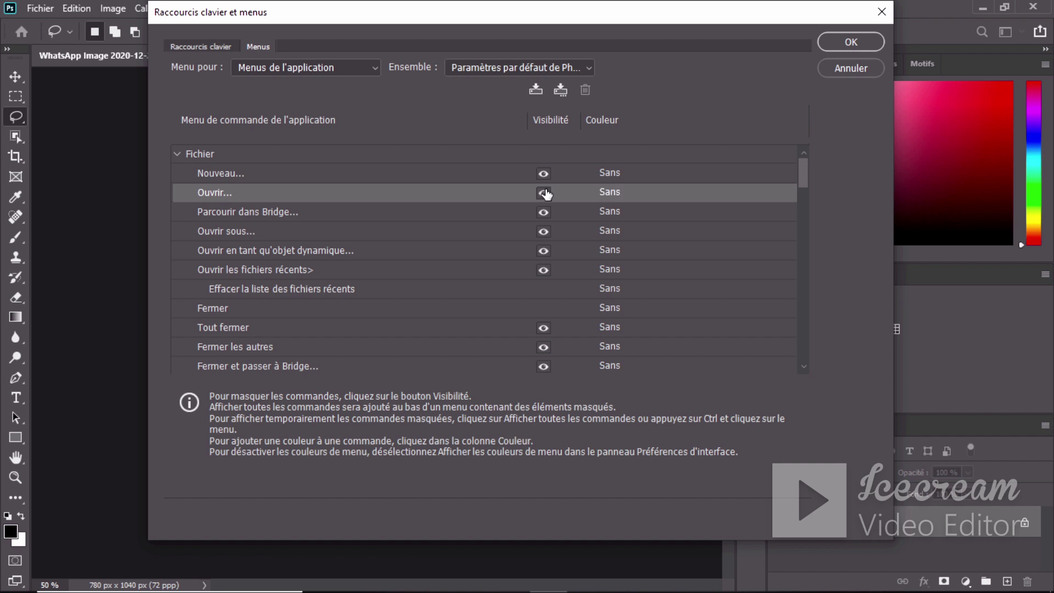
pyautogui.click(610, 174)
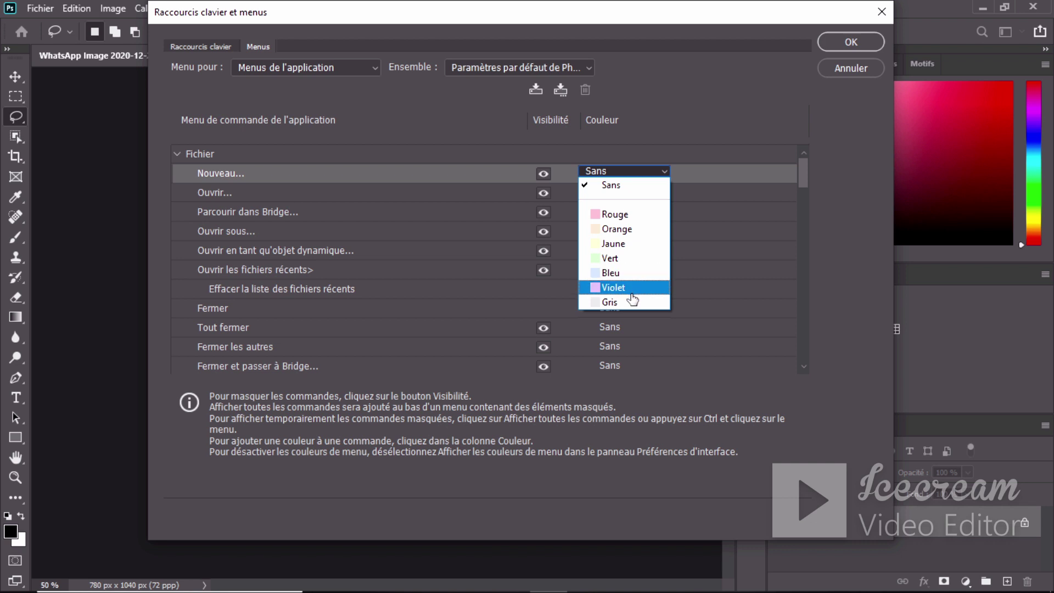
pyautogui.click(619, 188)
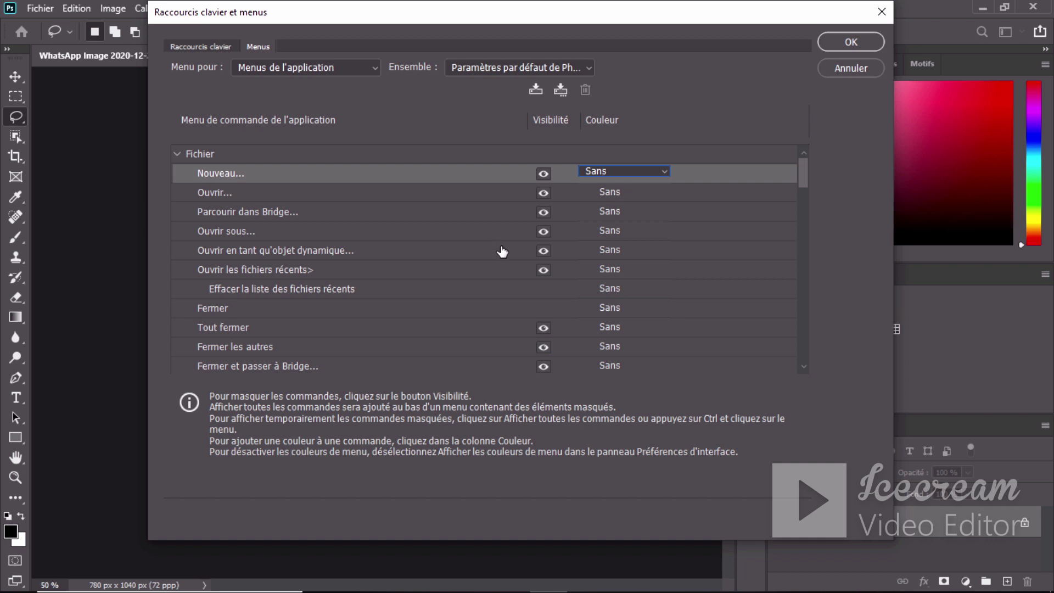
# Hide the Fichier commands Nouveau, Ouvrir, Ouvrir sous, Ouvrir en tant qu'objet dynamique and Ouvrir les fichiers récents.
pyautogui.click(543, 175)
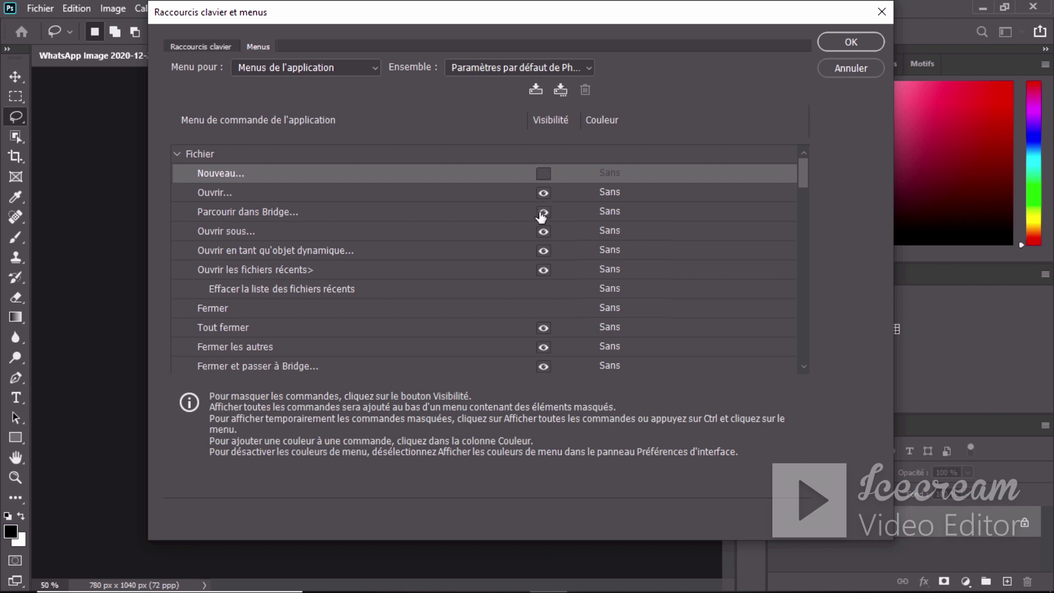
pyautogui.click(542, 195)
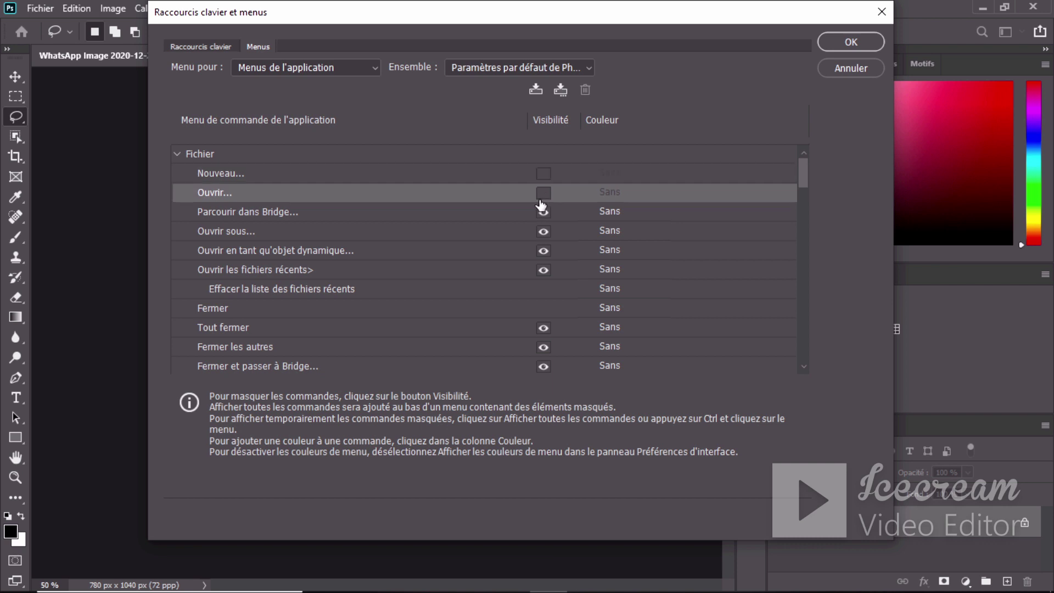
pyautogui.click(543, 232)
pyautogui.click(543, 252)
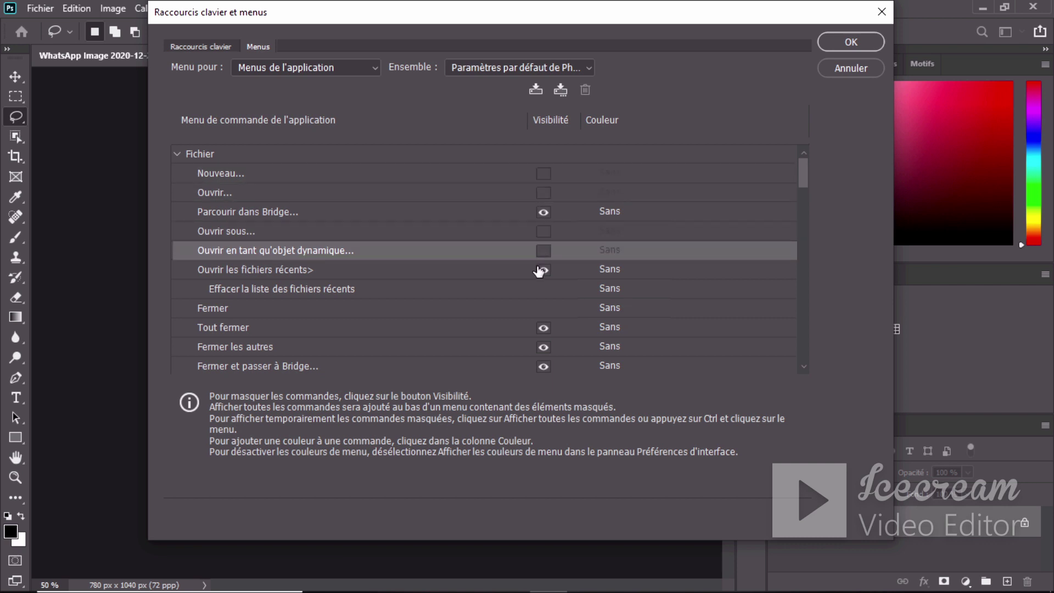
pyautogui.click(543, 270)
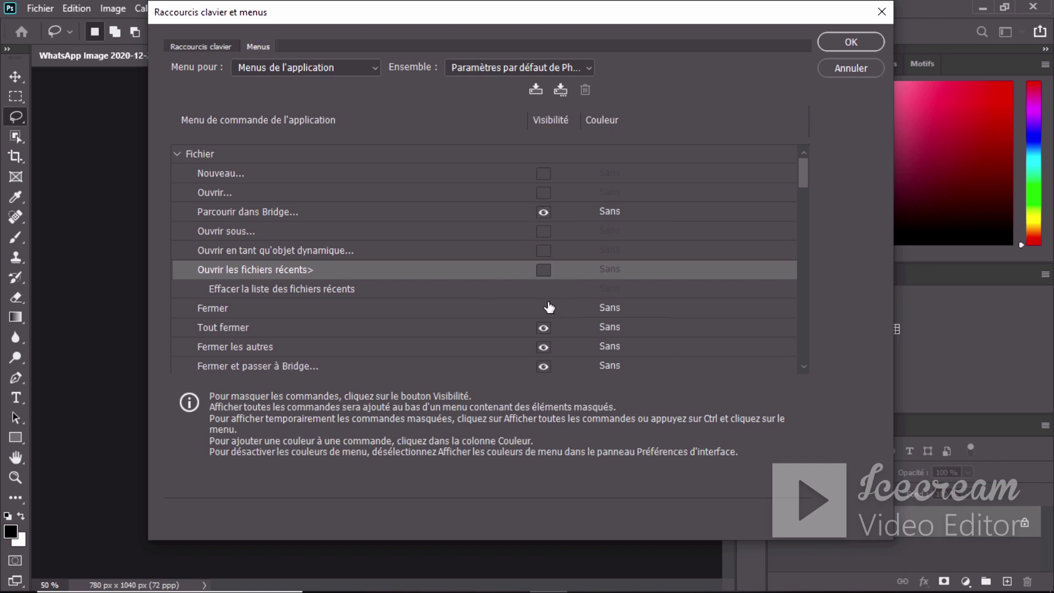
# Set the colour to Rouge for the Fichier commands Fermer, Tout fermer, Fermer les autres and Fermer et passer à Bridge.
pyautogui.click(618, 312)
pyautogui.click(616, 306)
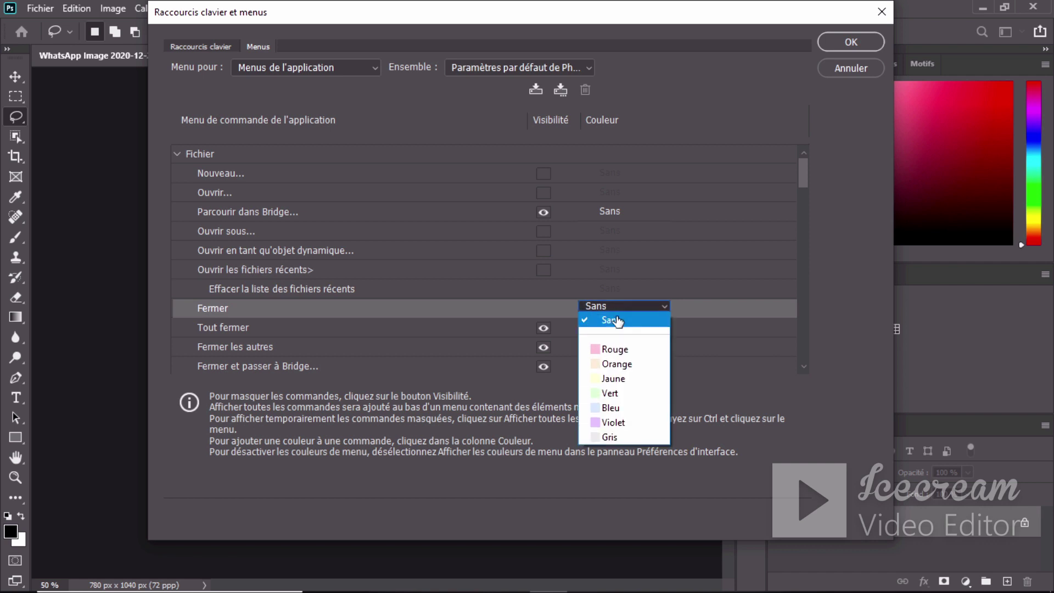
pyautogui.click(629, 354)
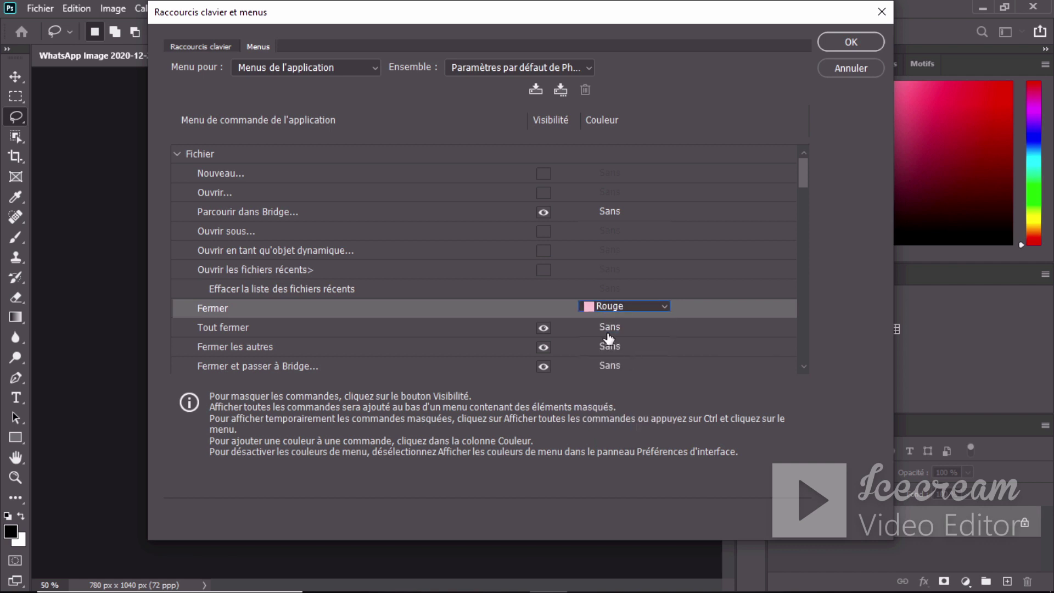
pyautogui.click(605, 335)
pyautogui.click(605, 335)
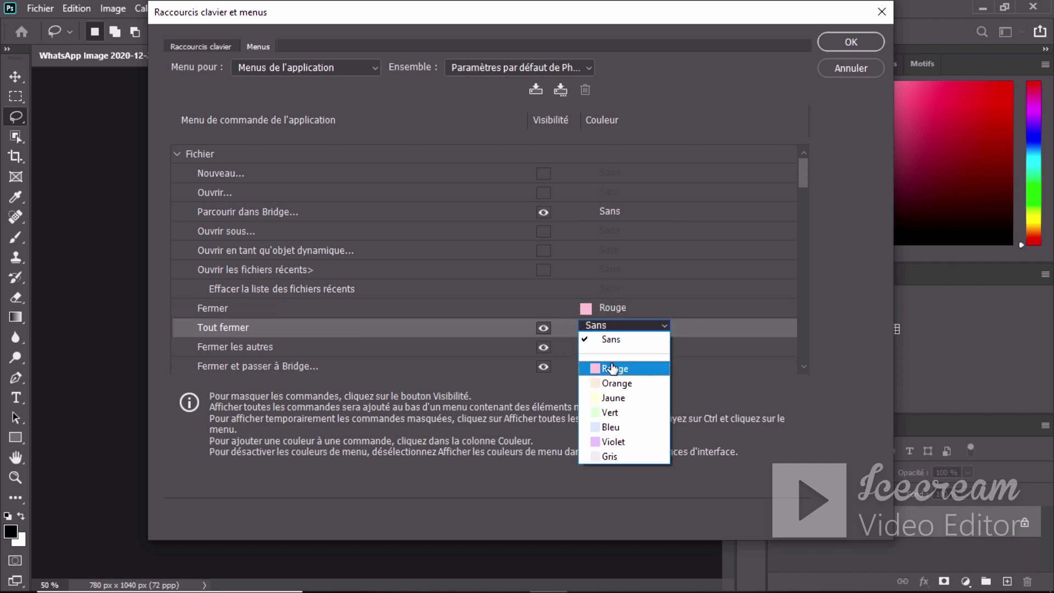
pyautogui.click(614, 369)
pyautogui.click(610, 350)
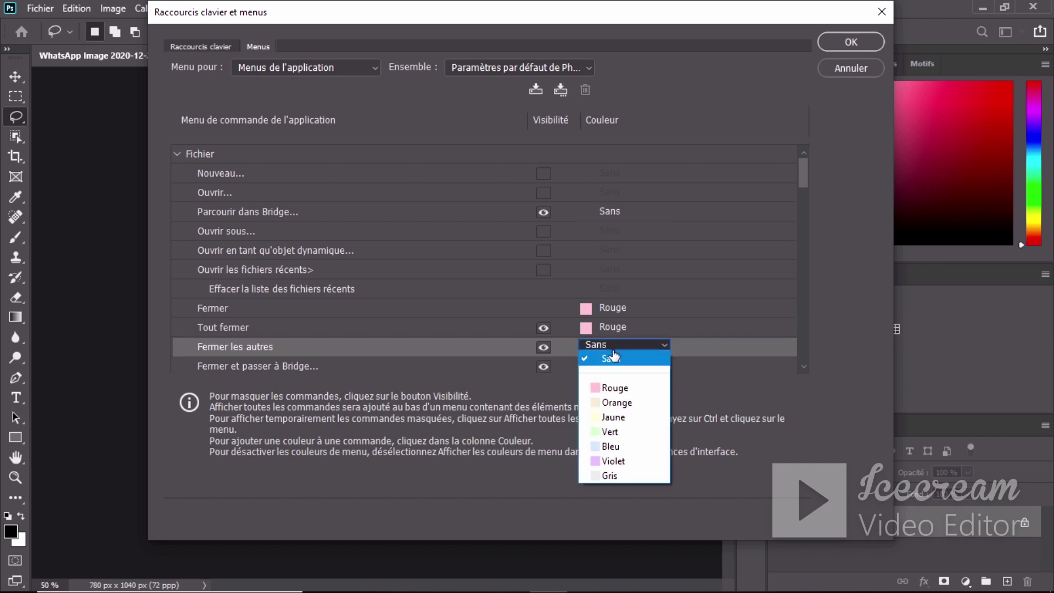
pyautogui.click(615, 387)
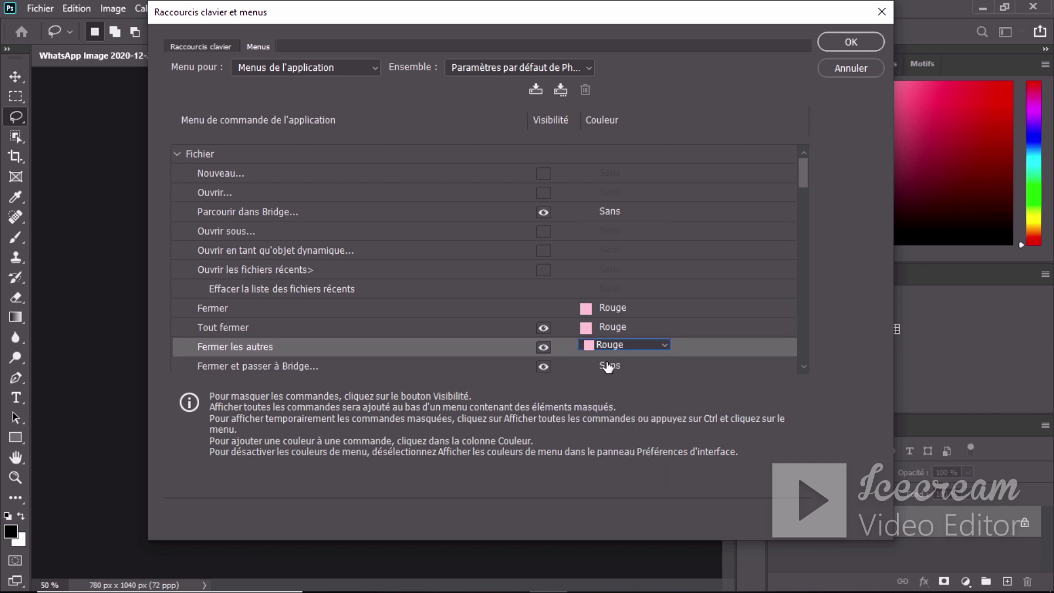
pyautogui.click(608, 366)
pyautogui.click(614, 395)
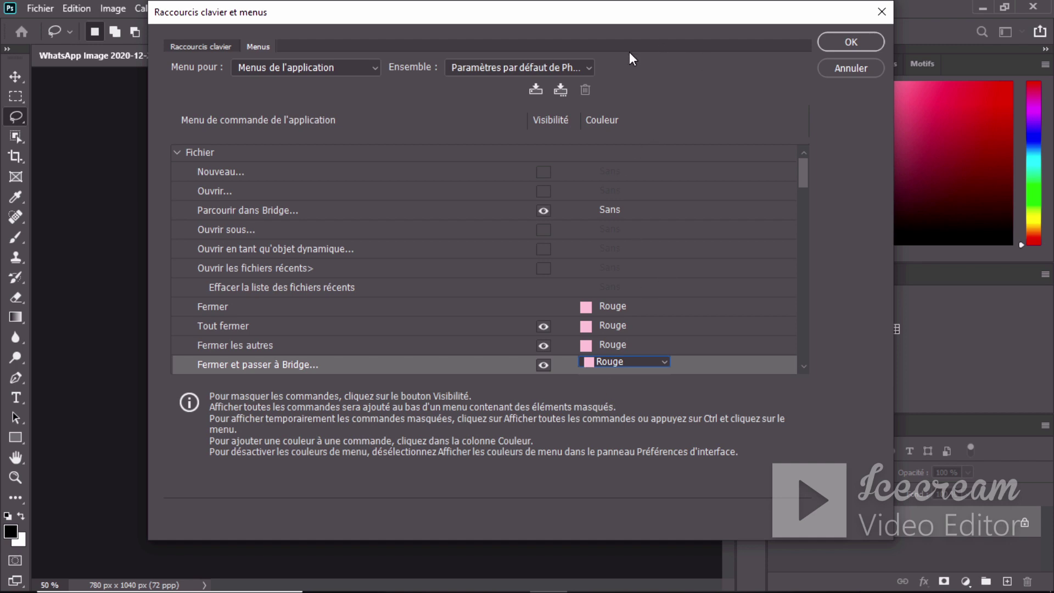
# Apply the menu customization and check the hidden and red commands in the Fichier menu.
pyautogui.click(844, 44)
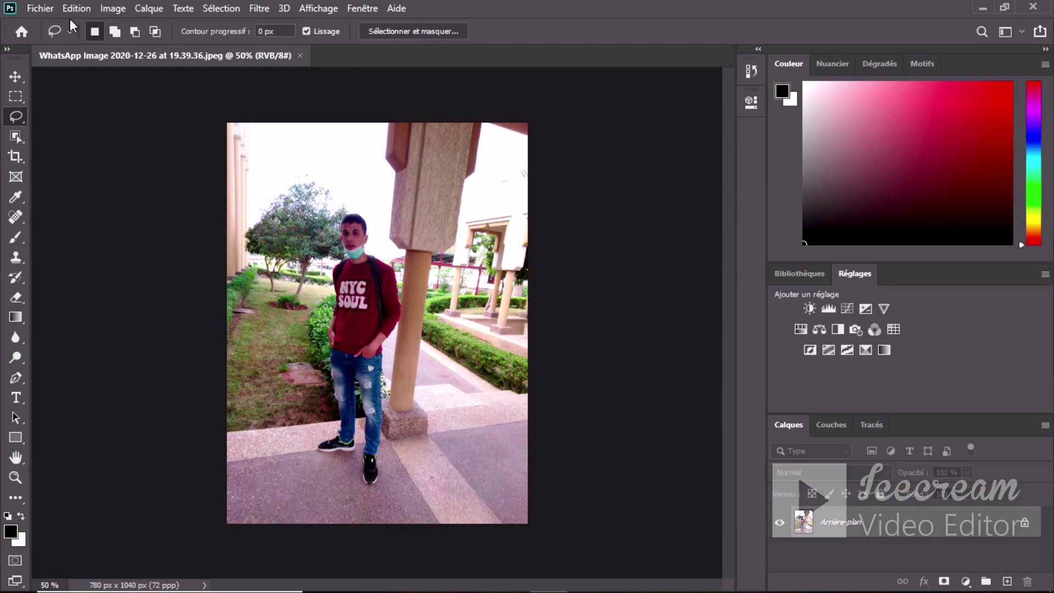
pyautogui.click(43, 10)
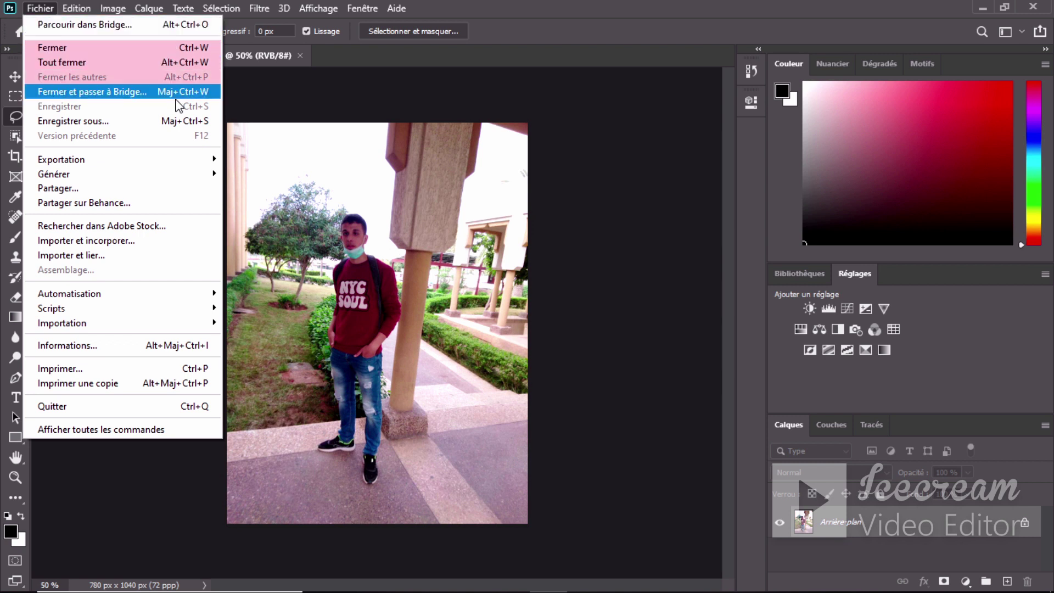
pyautogui.click(278, 105)
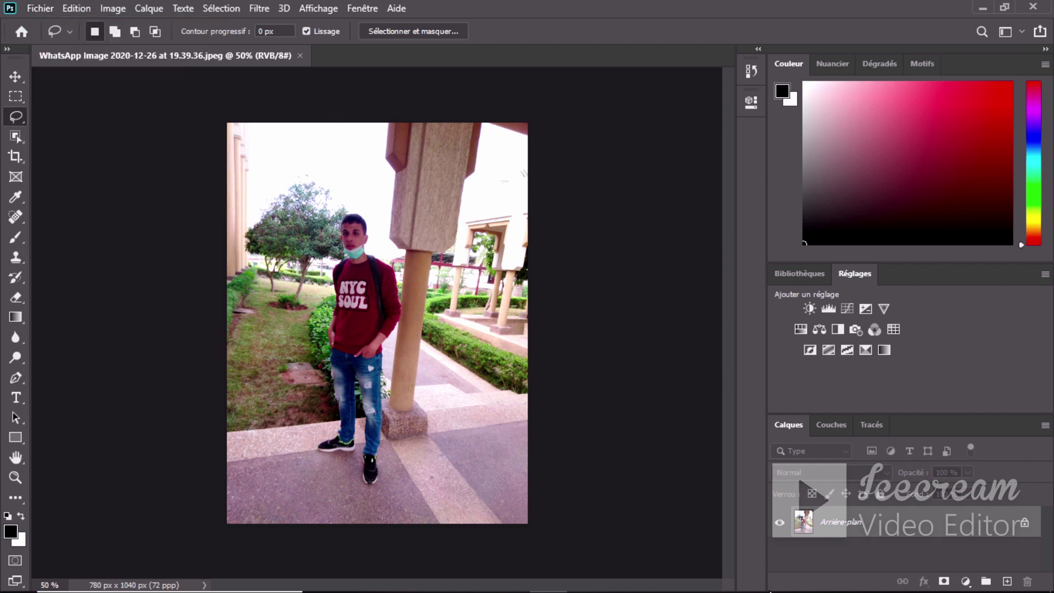
# On a duplicate of the Arrière-plan layer, select the man with a rectangular marquee and move the selected area left beside the original.
pyautogui.hotkey('ctrl', 'j')
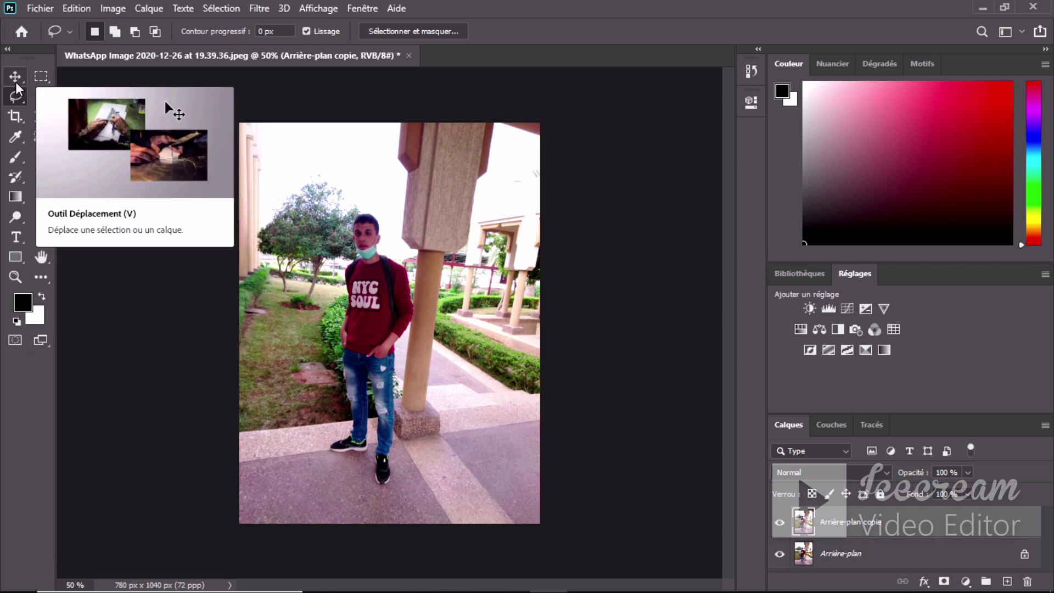
pyautogui.click(44, 74)
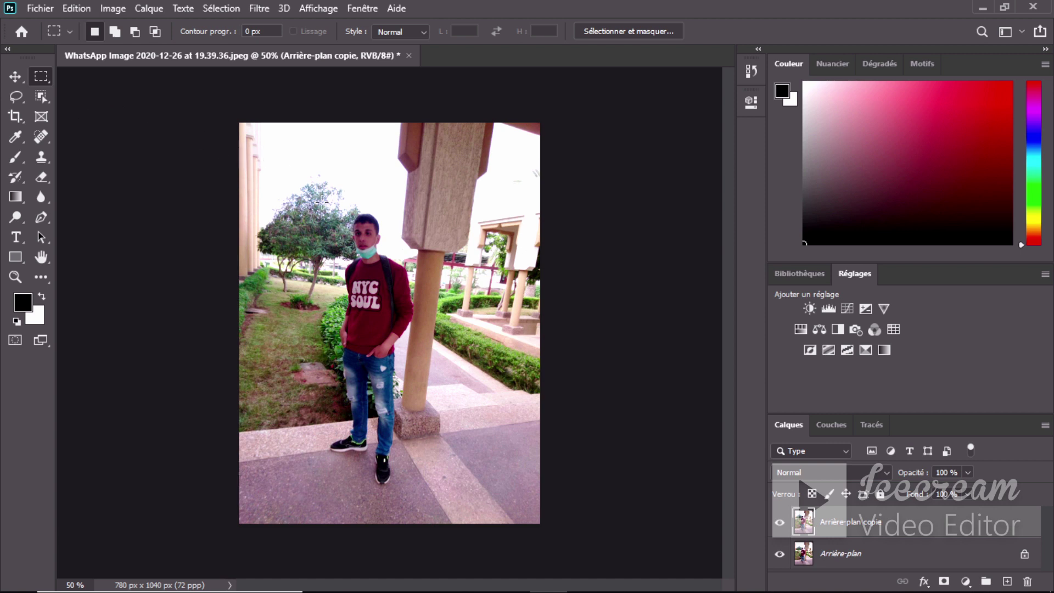
pyautogui.moveTo(321, 202); pyautogui.dragTo(432, 490)
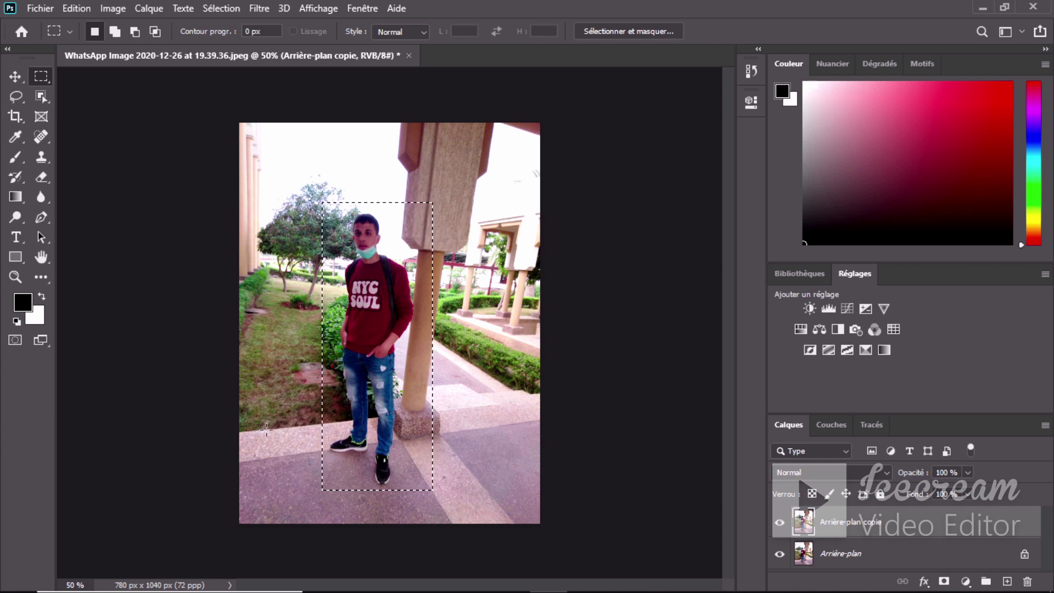
pyautogui.click(19, 76)
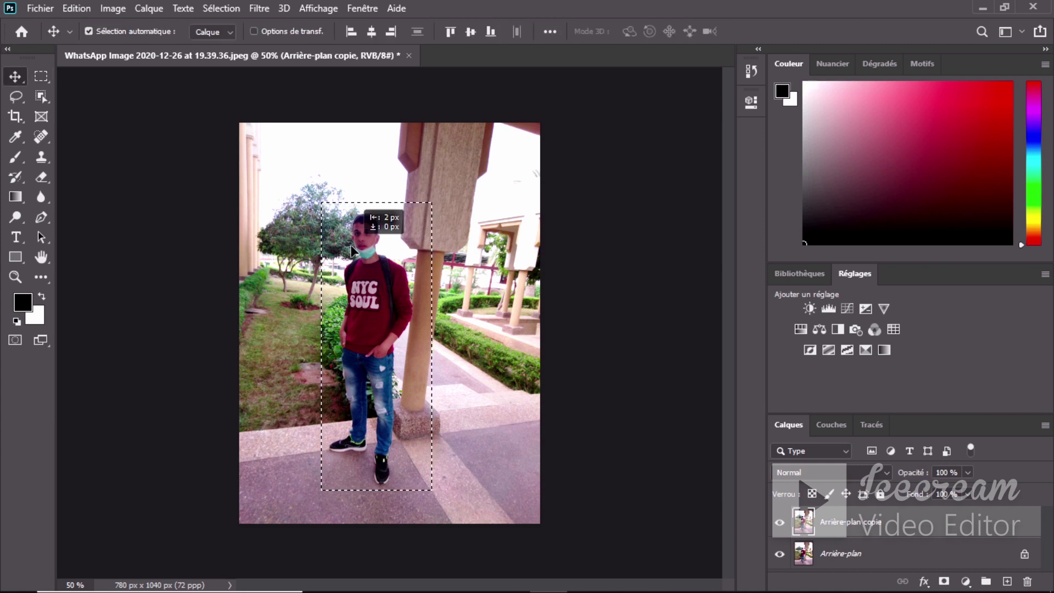
pyautogui.moveTo(350, 244); pyautogui.dragTo(266, 244)
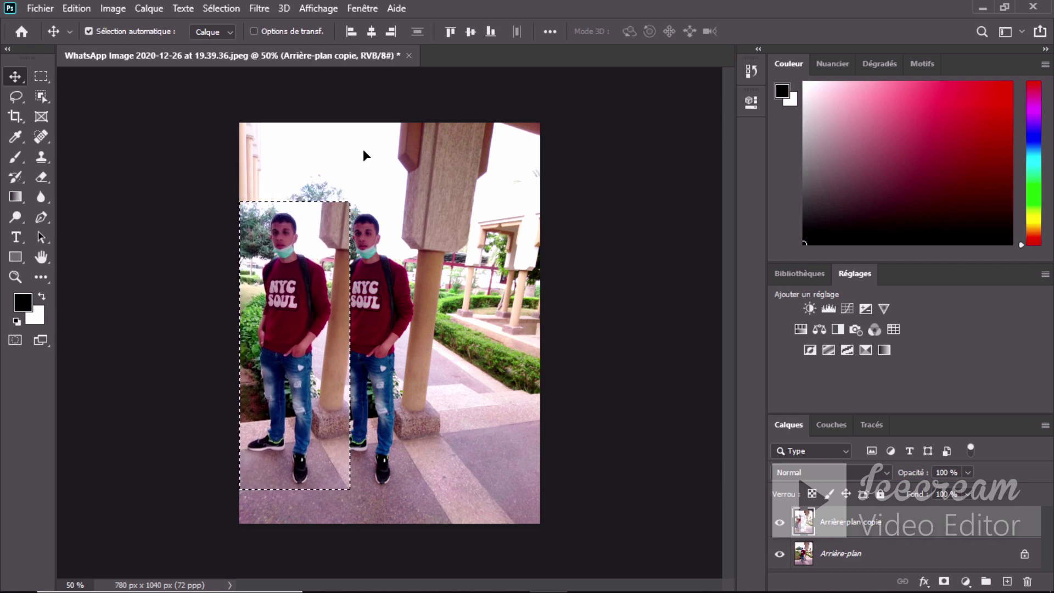
# Refine the rectangular selection in Sélectionner et masquer with Transparence 16 %, Rayon 1 px and a slightly raised Lissage.
pyautogui.click(41, 78)
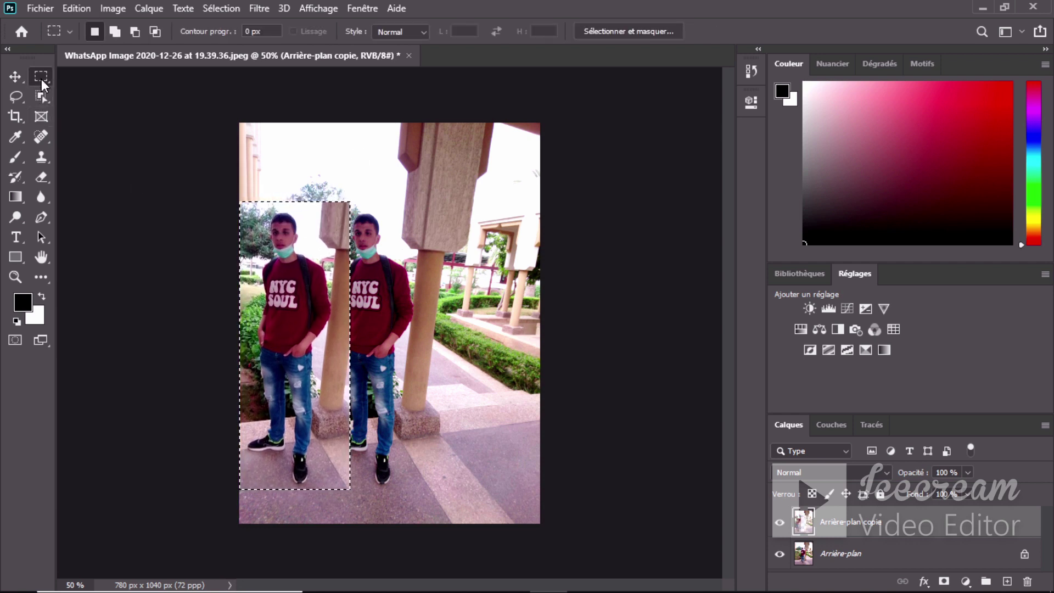
pyautogui.click(620, 28)
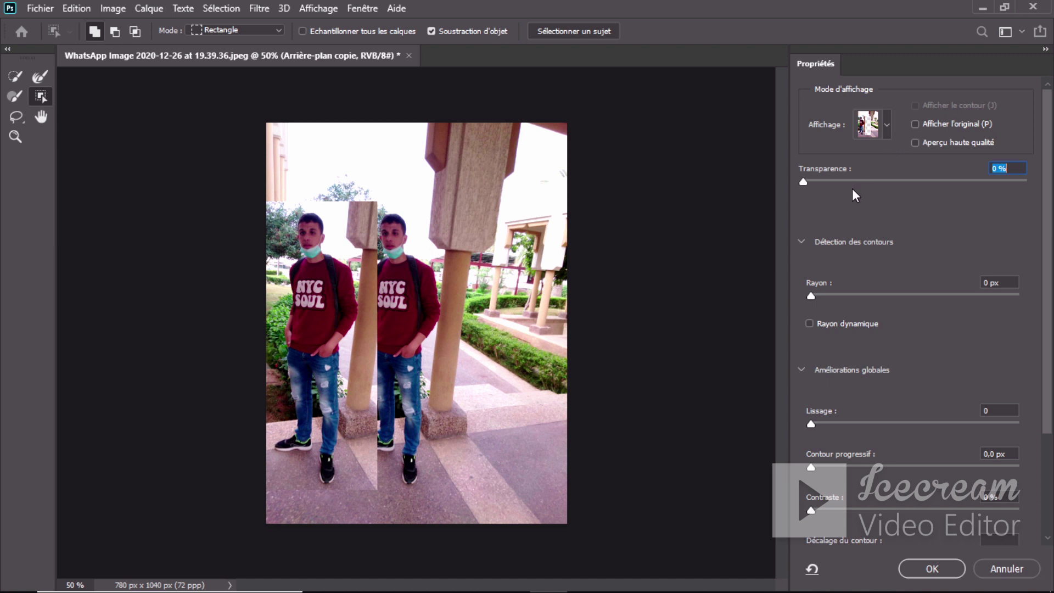
pyautogui.moveTo(810, 180); pyautogui.dragTo(838, 193)
pyautogui.moveTo(811, 295); pyautogui.dragTo(824, 297)
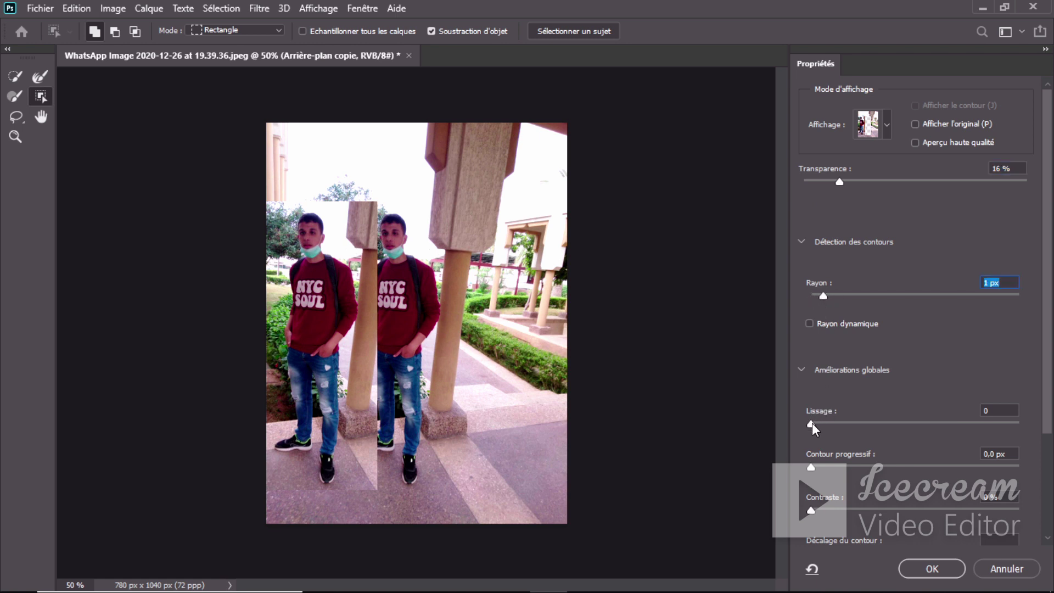
pyautogui.moveTo(811, 424); pyautogui.dragTo(840, 426)
pyautogui.click(935, 571)
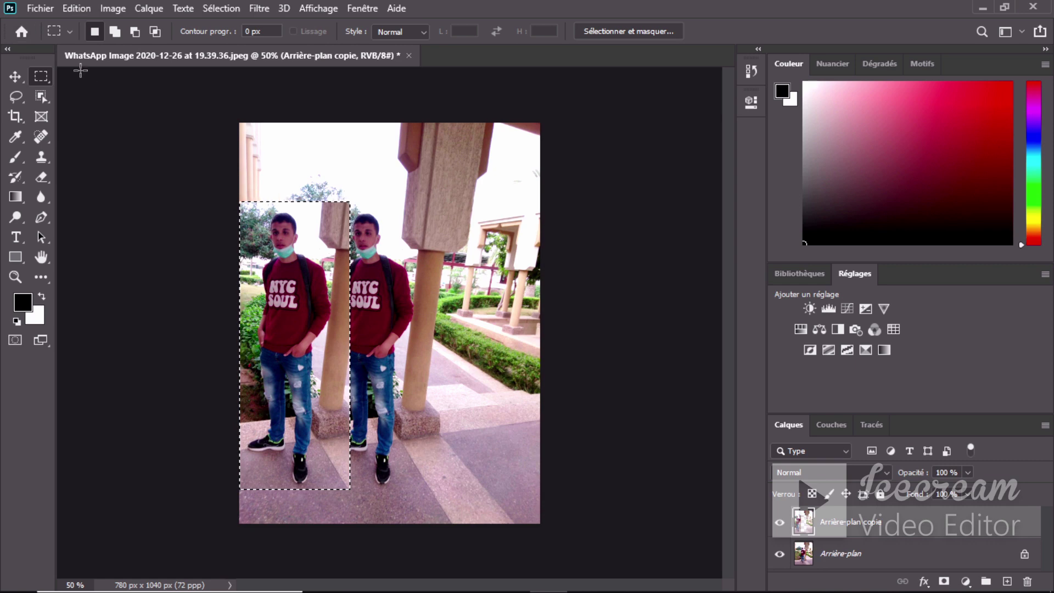
# Cut the selected area from the copied layer and paste it as a new layer.
pyautogui.click(77, 8)
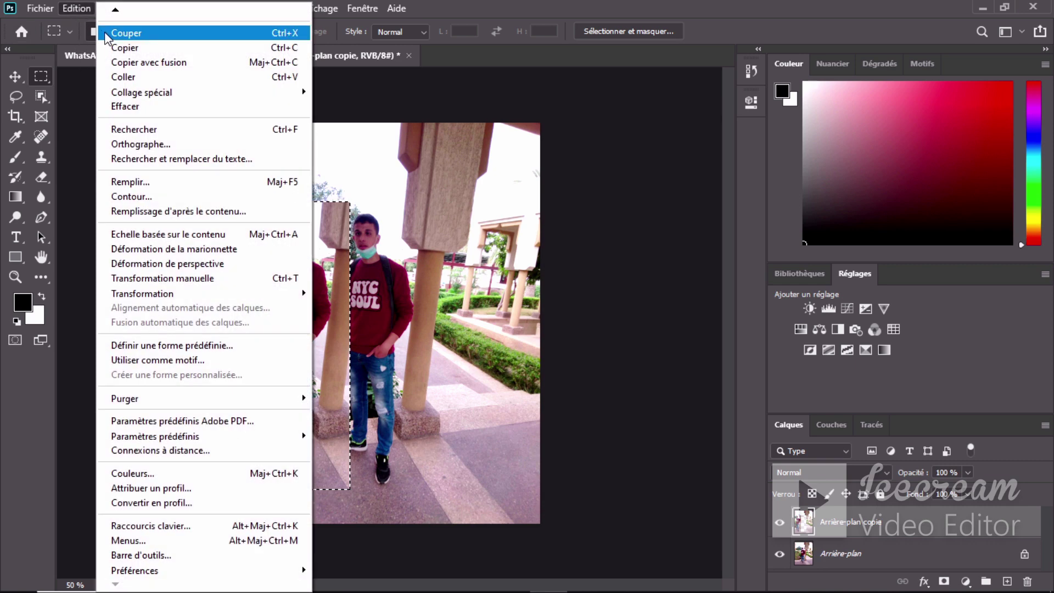
pyautogui.click(148, 39)
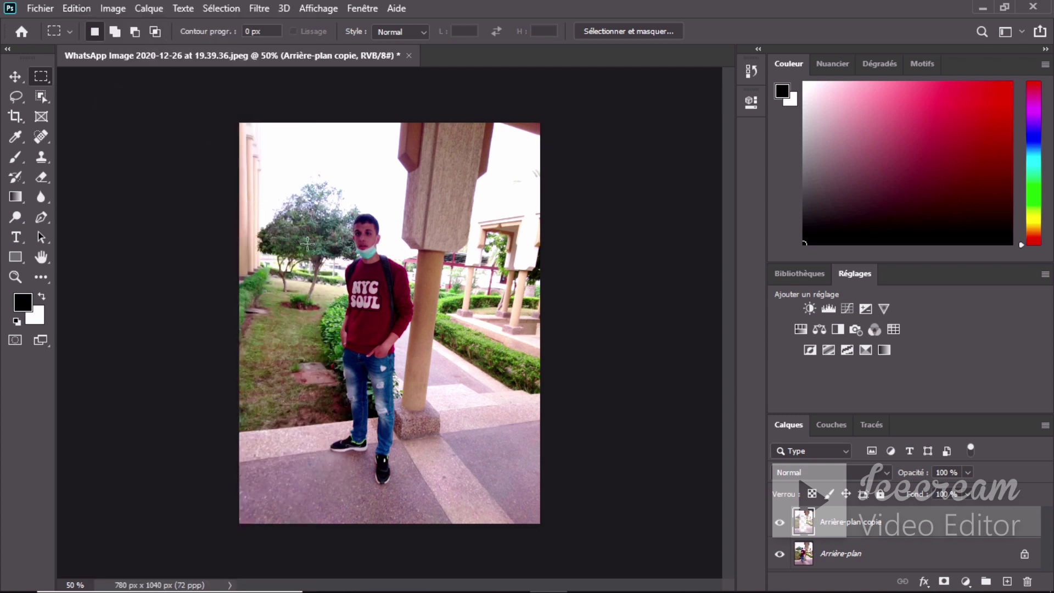
pyautogui.click(84, 9)
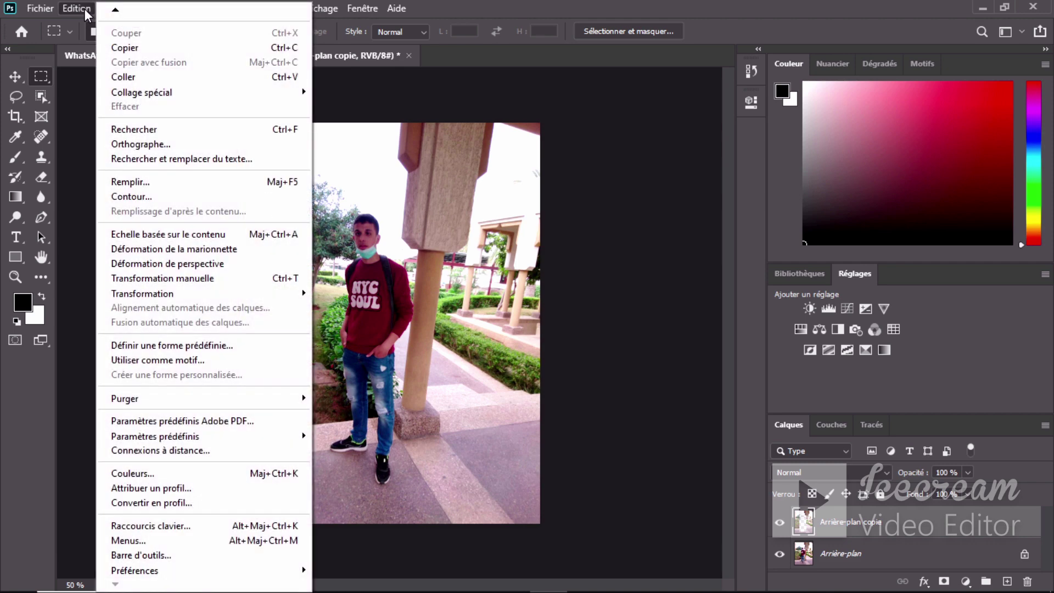
pyautogui.click(128, 77)
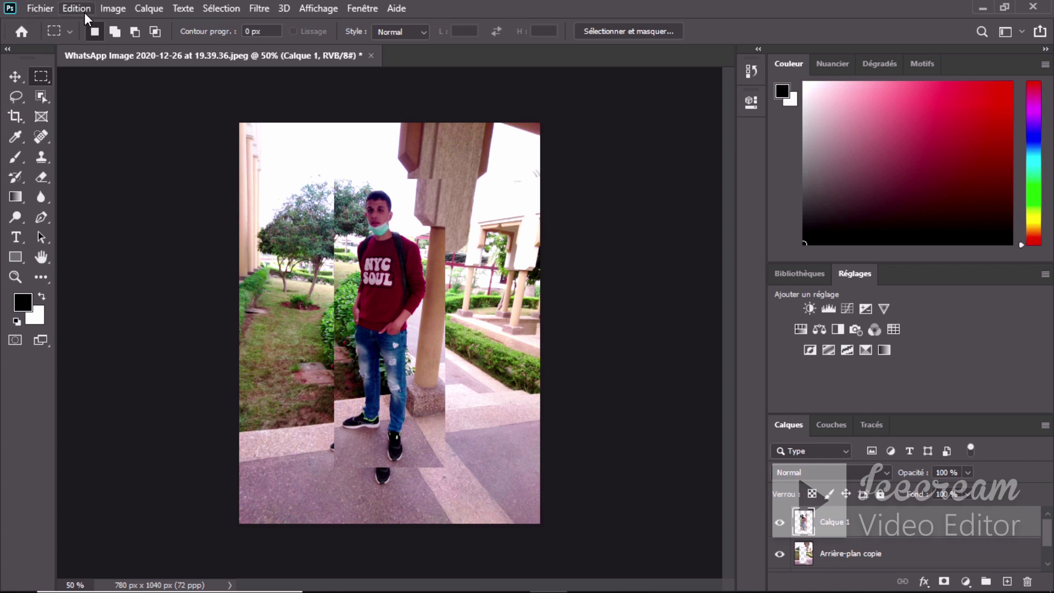
# Draw a freehand Lasso selection around the man on the pasted layer.
pyautogui.click(18, 100)
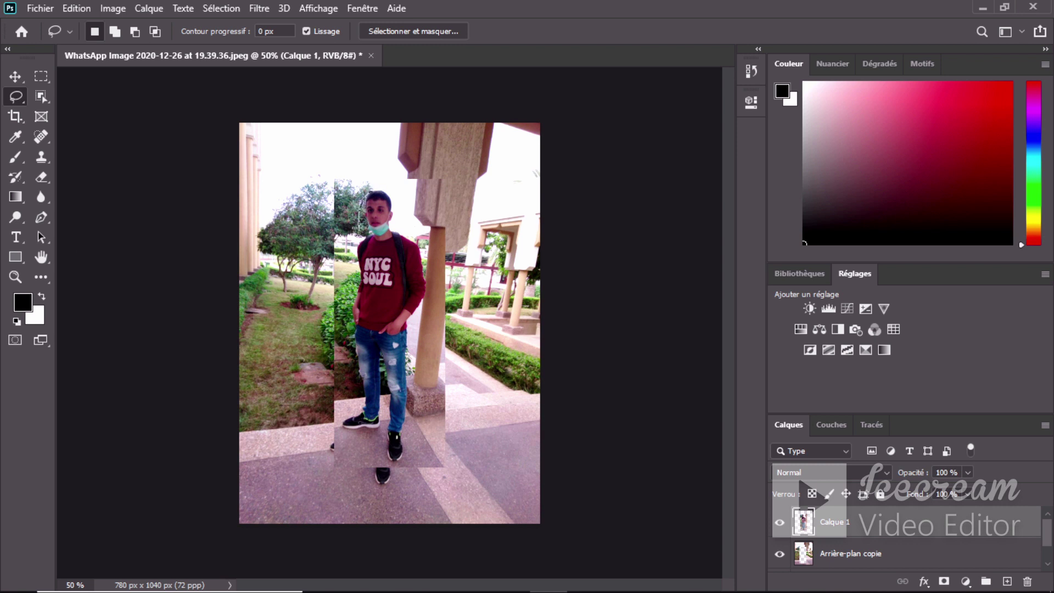
pyautogui.moveTo(360, 237)
pyautogui.mouseDown()
pyautogui.moveTo(343, 295)
pyautogui.moveTo(337, 436)
pyautogui.moveTo(397, 478)
pyautogui.moveTo(413, 476)
pyautogui.moveTo(431, 427)
pyautogui.moveTo(427, 252)
pyautogui.moveTo(388, 188)
pyautogui.moveTo(366, 190)
pyautogui.mouseUp()
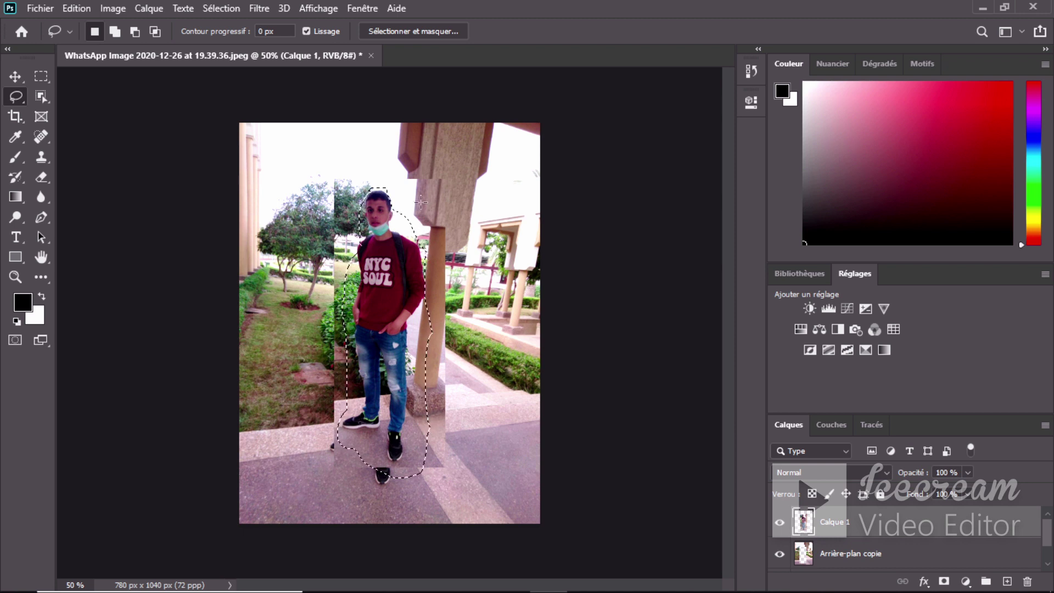
# Outline the man's right side from head to shoe with the Polygonal Lasso and open Sélectionner et masquer.
pyautogui.rightClick(18, 98)
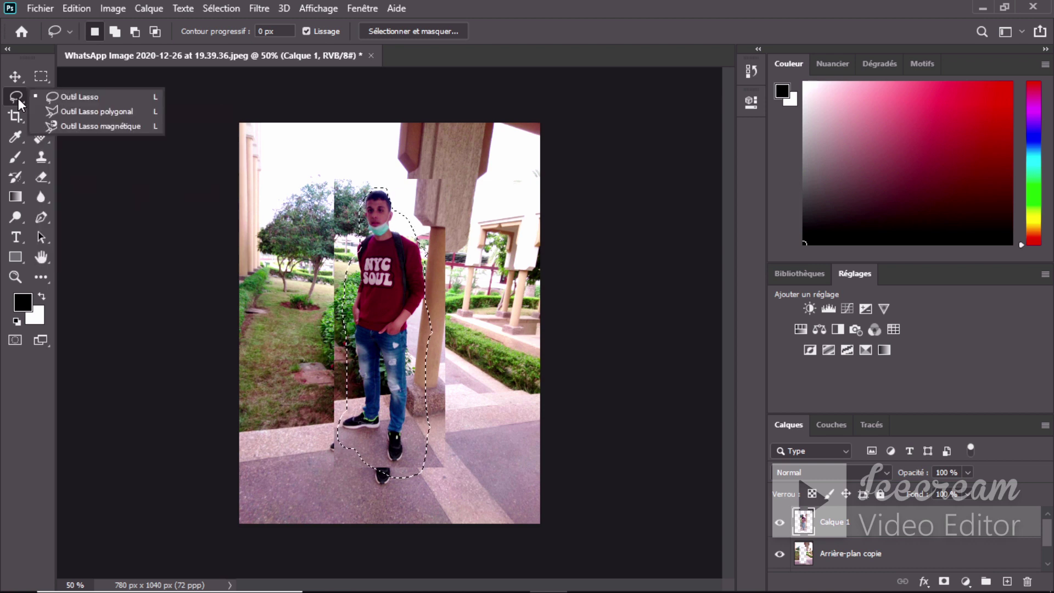
pyautogui.click(111, 113)
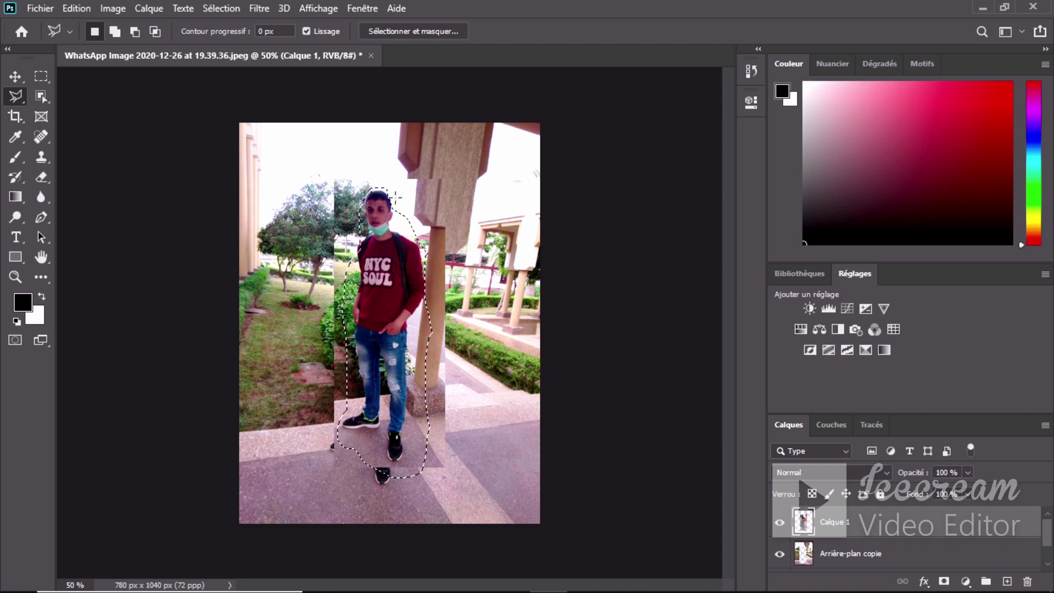
pyautogui.click(379, 198)
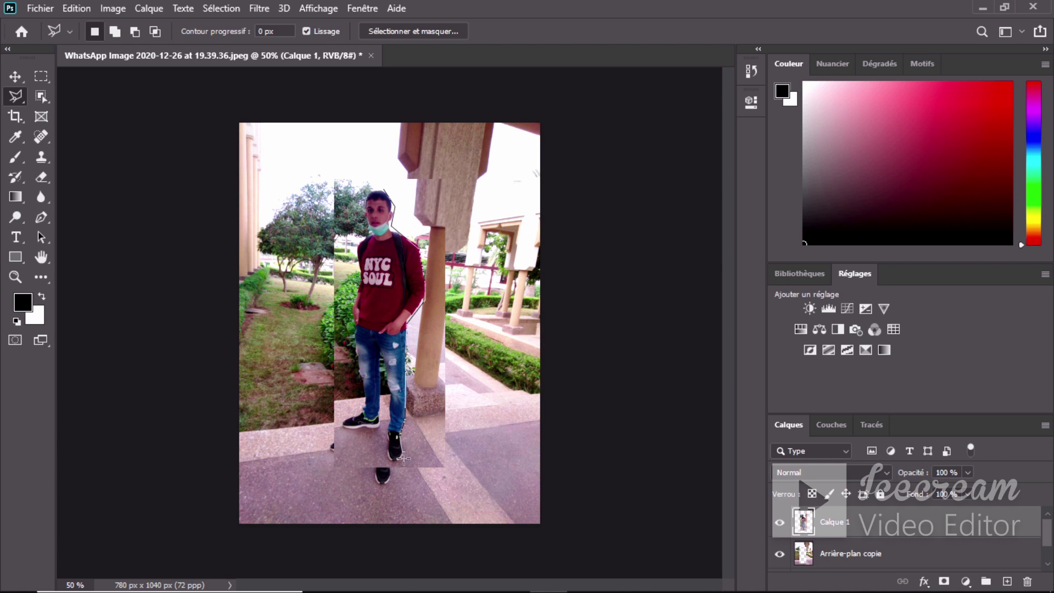
pyautogui.doubleClick(387, 461)
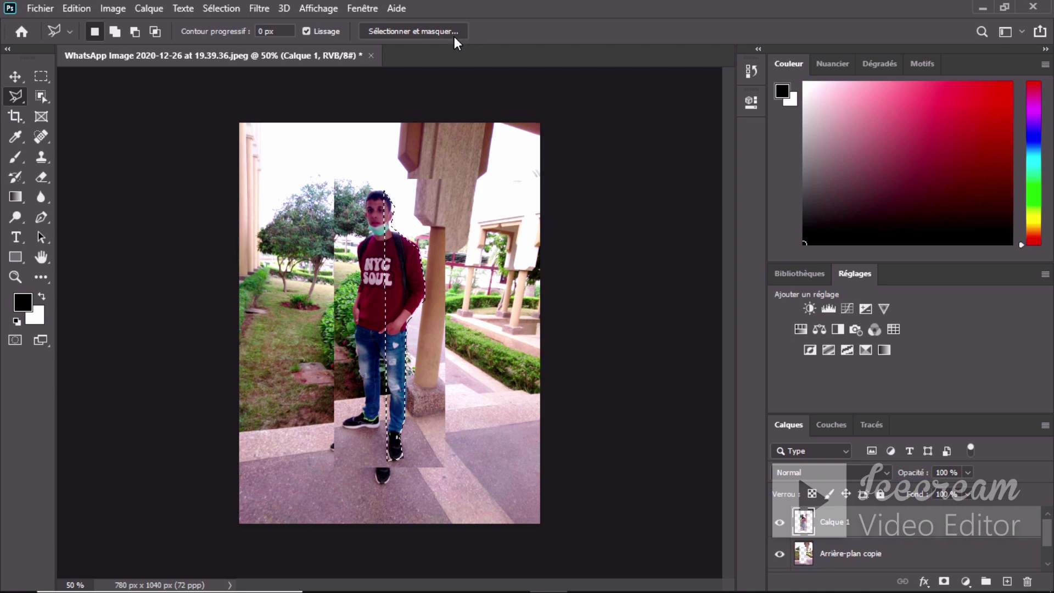
pyautogui.click(400, 32)
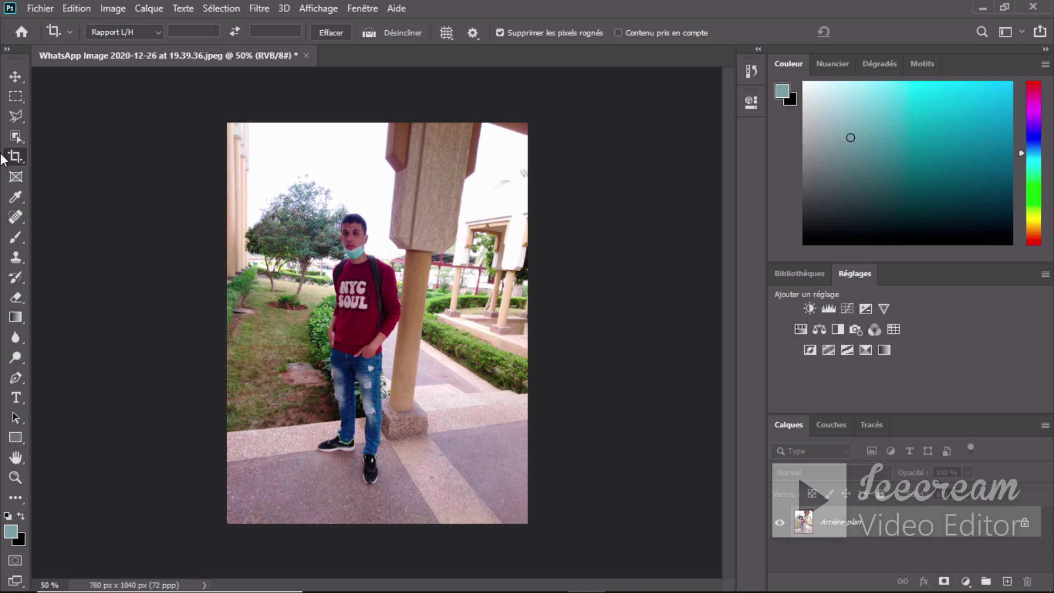
# Switch the toolbar between two columns and one column twice, and undock it to float along the canvas's right edge.
pyautogui.click(6, 50)
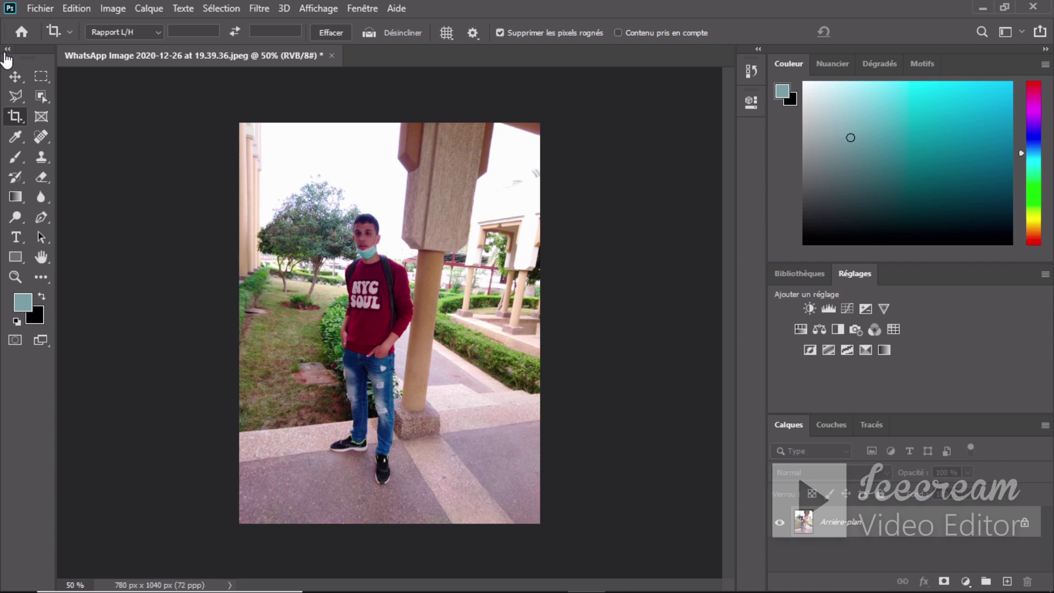
pyautogui.click(6, 52)
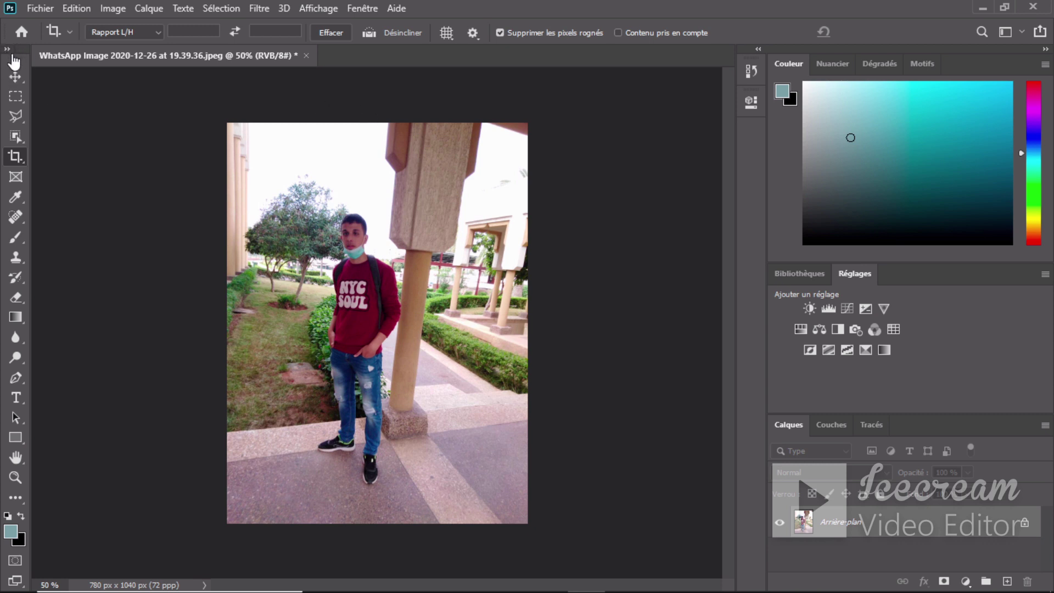
pyautogui.click(13, 52)
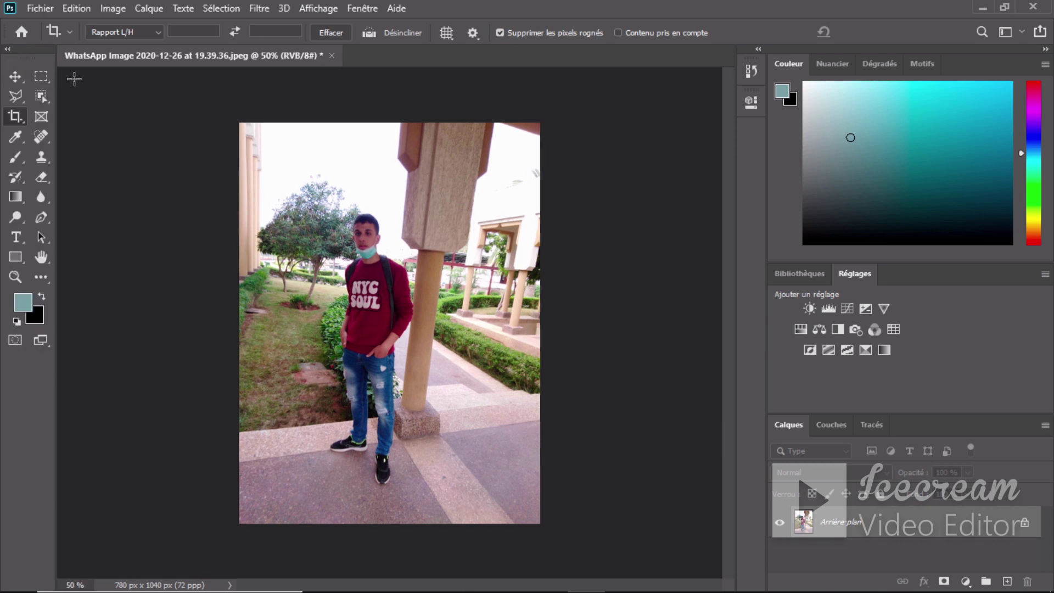
pyautogui.click(6, 53)
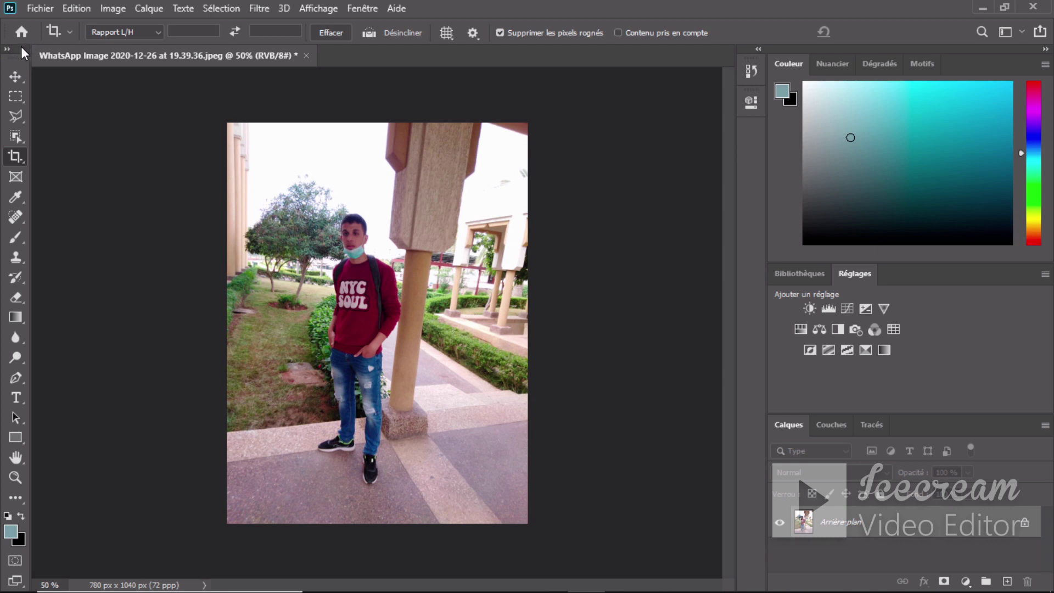
pyautogui.moveTo(21, 47); pyautogui.dragTo(712, 75)
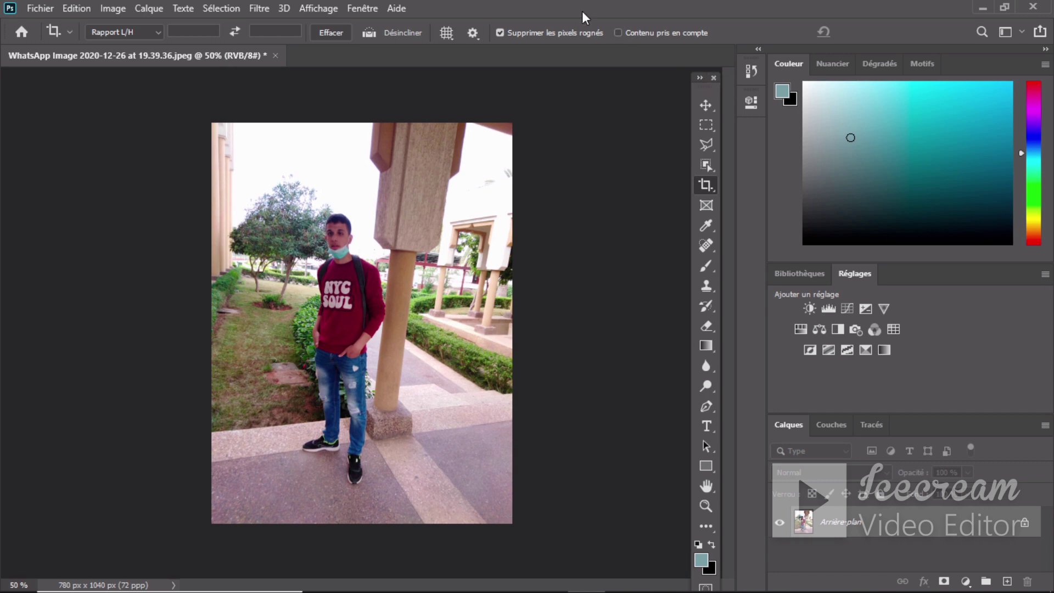
# Hide the Outils toolbar and show it again.
pyautogui.click(368, 9)
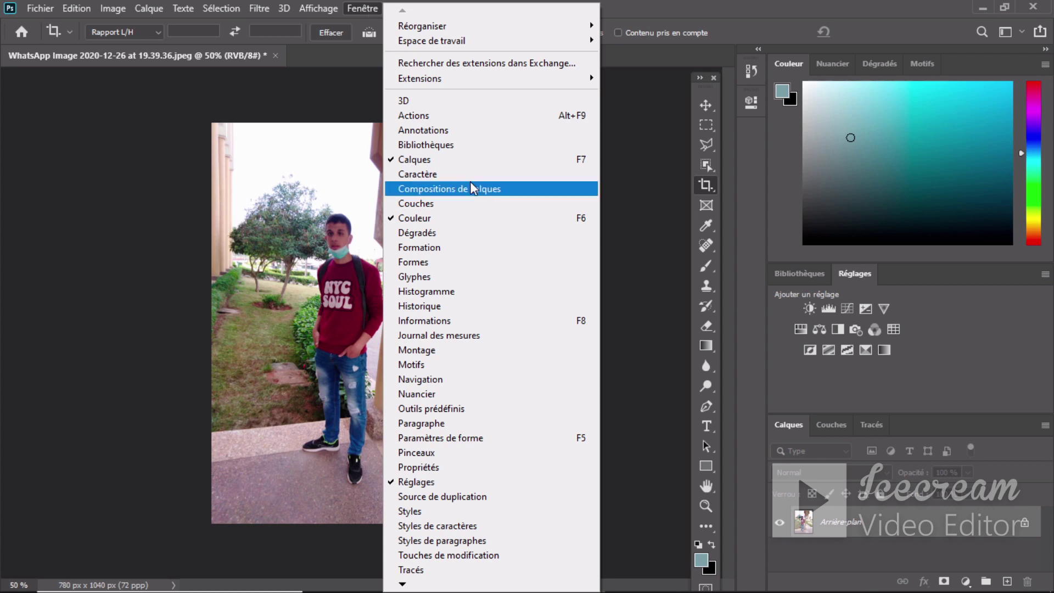
pyautogui.scroll(-3, 472, 557)
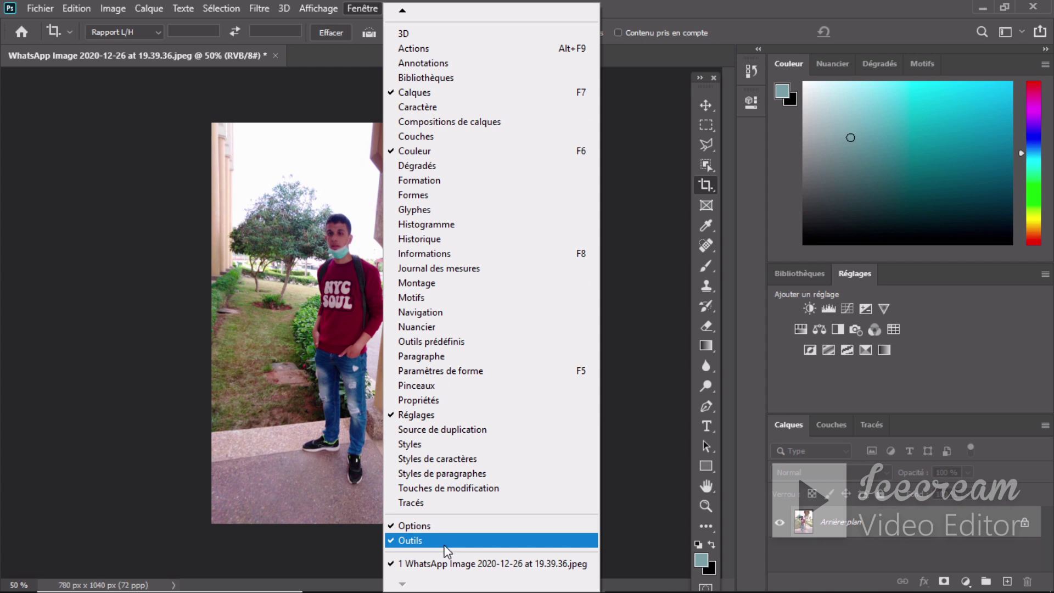
pyautogui.click(444, 545)
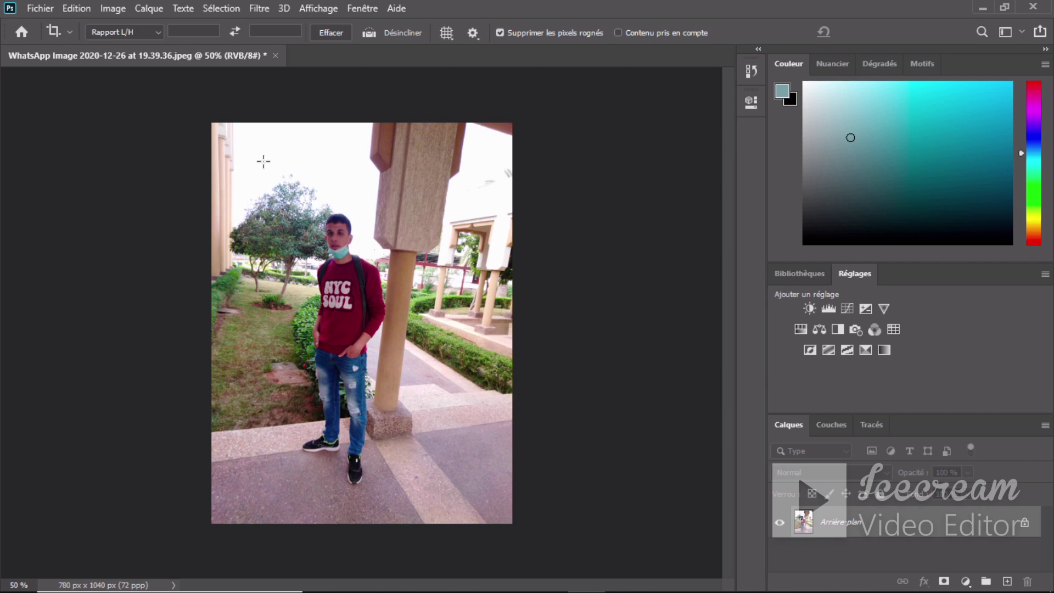
pyautogui.click(351, 7)
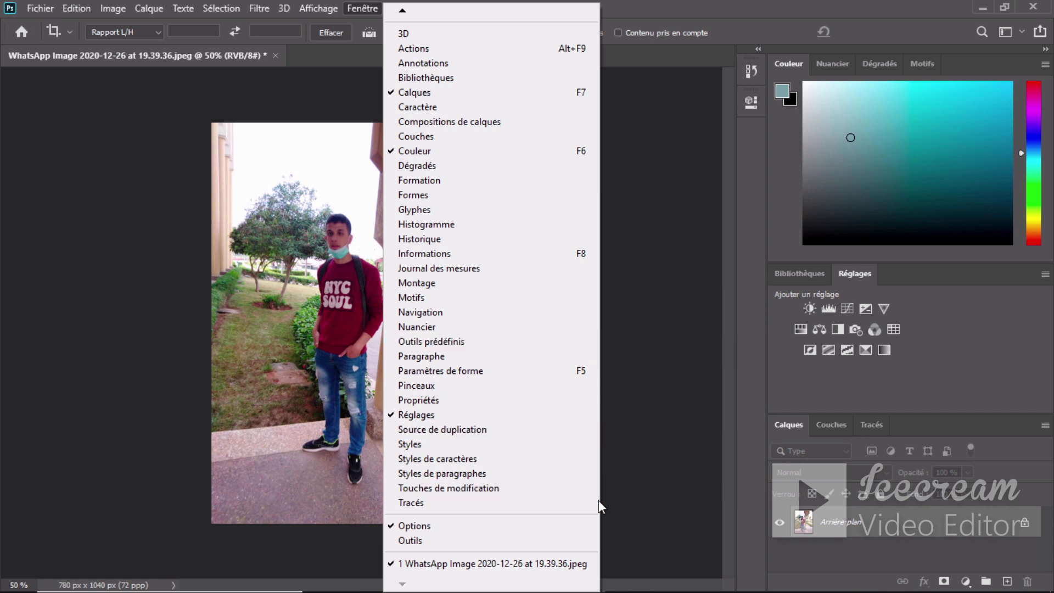
pyautogui.click(510, 540)
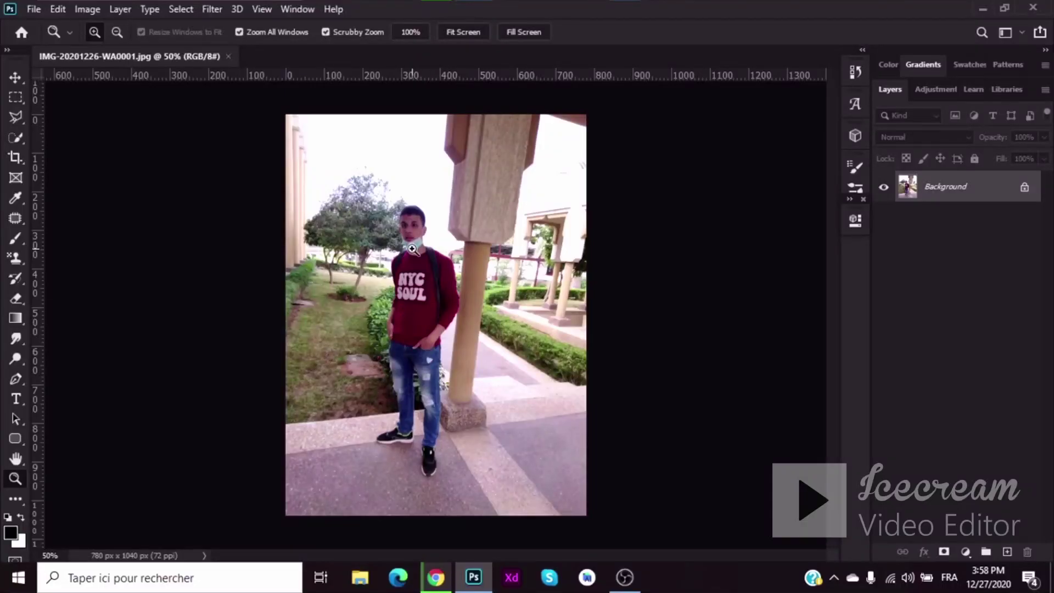
# Select the man's sweater, jeans and the shoe beneath his straight leg with the Quick Selection tool.
pyautogui.moveTo(412, 249); pyautogui.dragTo(461, 181)
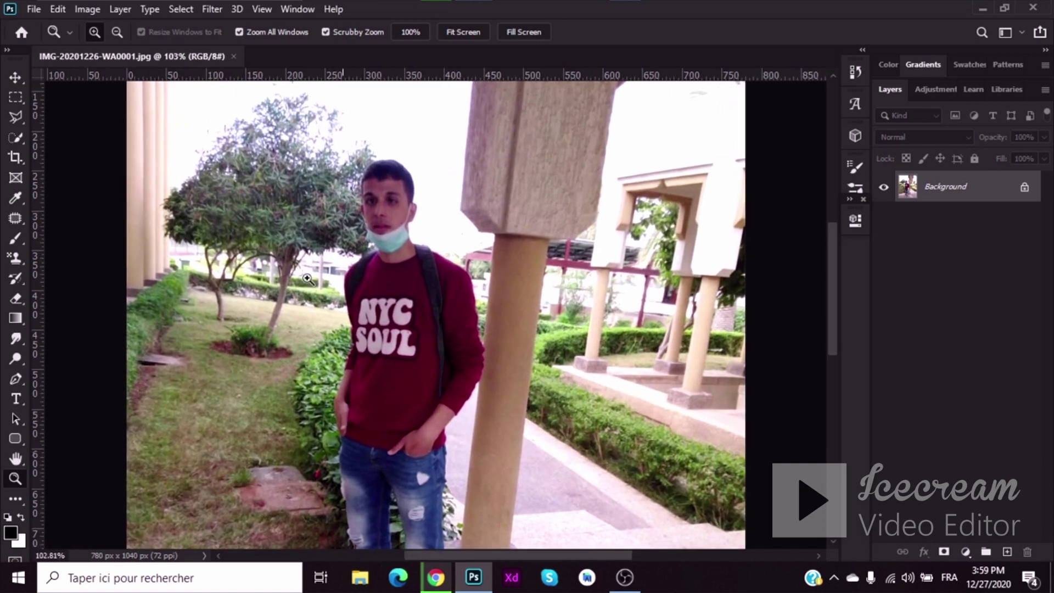
pyautogui.click(15, 459)
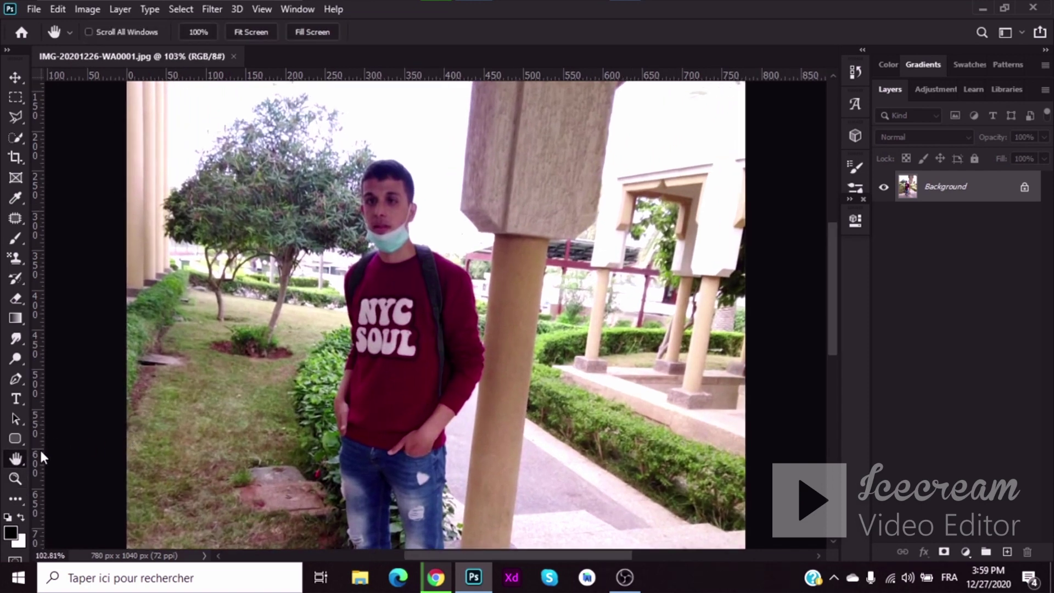
pyautogui.moveTo(421, 354); pyautogui.dragTo(415, 295)
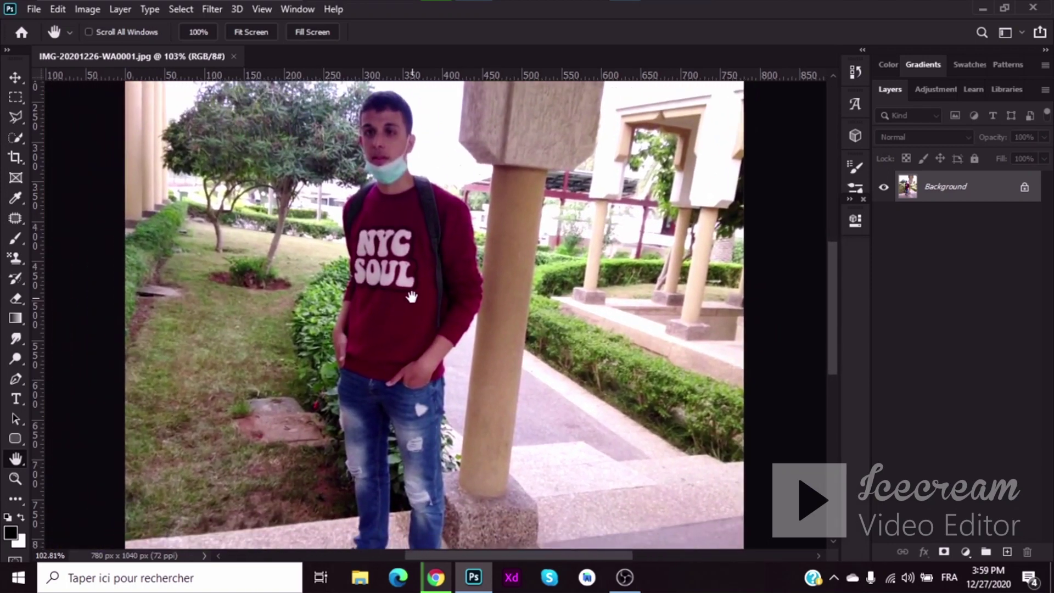
pyautogui.click(17, 138)
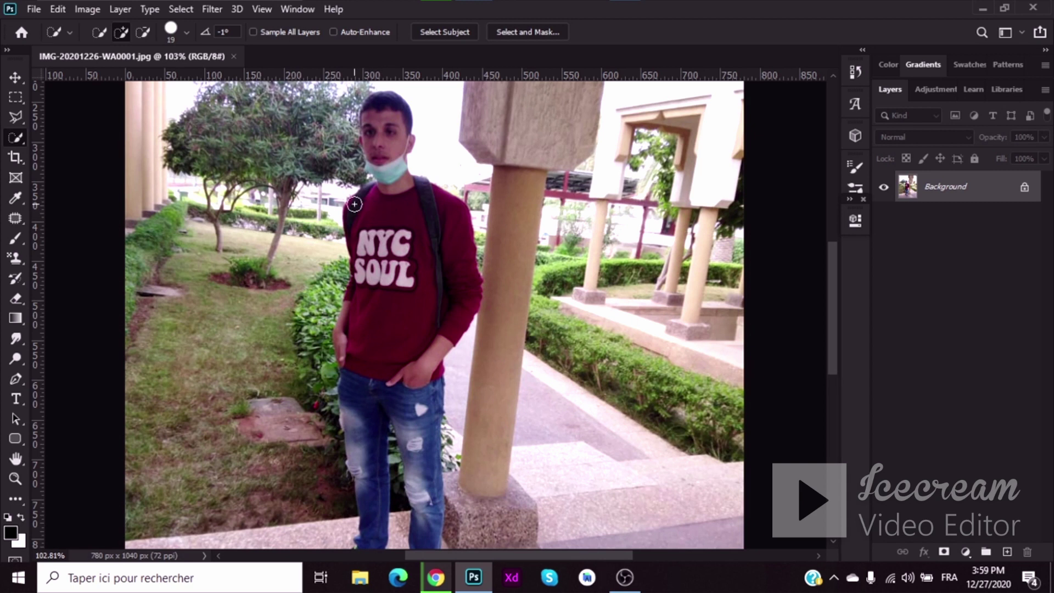
pyautogui.moveTo(354, 208)
pyautogui.mouseDown()
pyautogui.moveTo(393, 242)
pyautogui.moveTo(392, 270)
pyautogui.moveTo(373, 271)
pyautogui.moveTo(388, 282)
pyautogui.moveTo(375, 292)
pyautogui.moveTo(428, 291)
pyautogui.moveTo(401, 383)
pyautogui.moveTo(380, 391)
pyautogui.mouseUp()
pyautogui.scroll(-5, 365, 384)
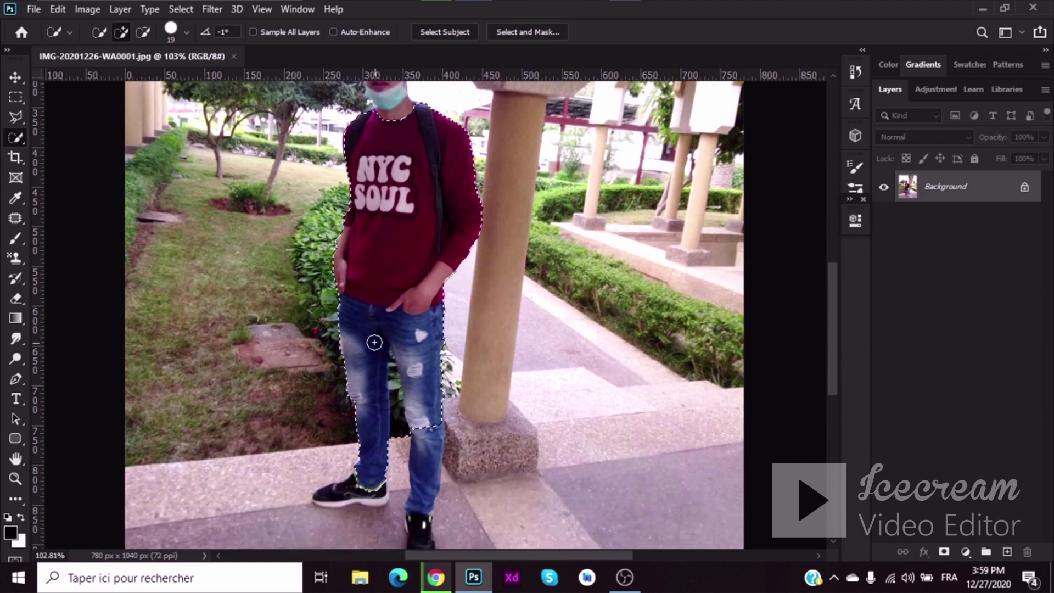
pyautogui.moveTo(370, 353)
pyautogui.mouseDown()
pyautogui.moveTo(419, 390)
pyautogui.moveTo(427, 368)
pyautogui.moveTo(420, 485)
pyautogui.mouseUp()
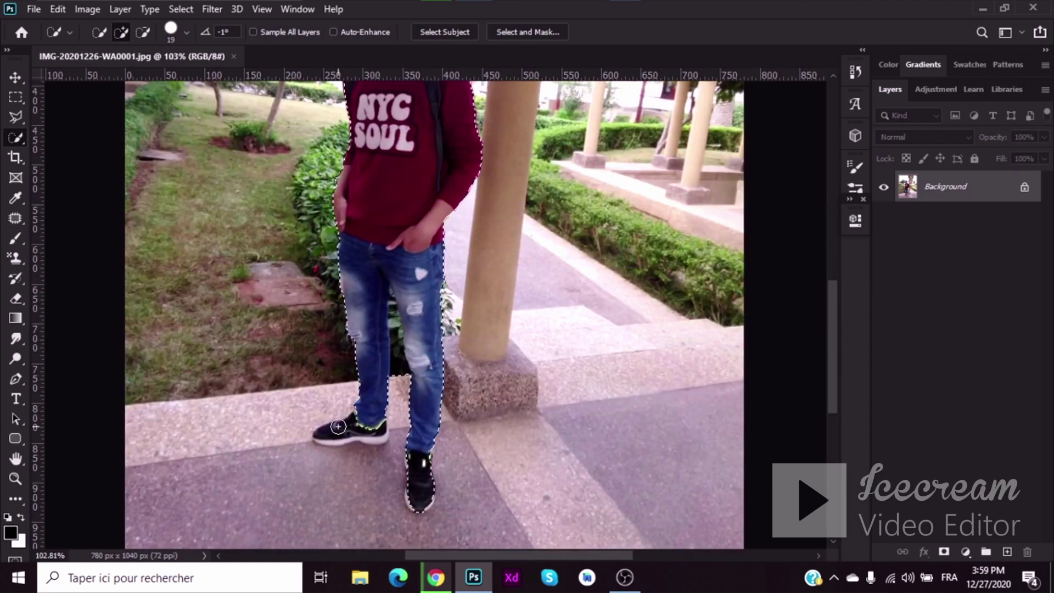
# Extend the quick selection over the man's face, mask and hair, and inspect its edge around the head.
pyautogui.scroll(4, 369, 331)
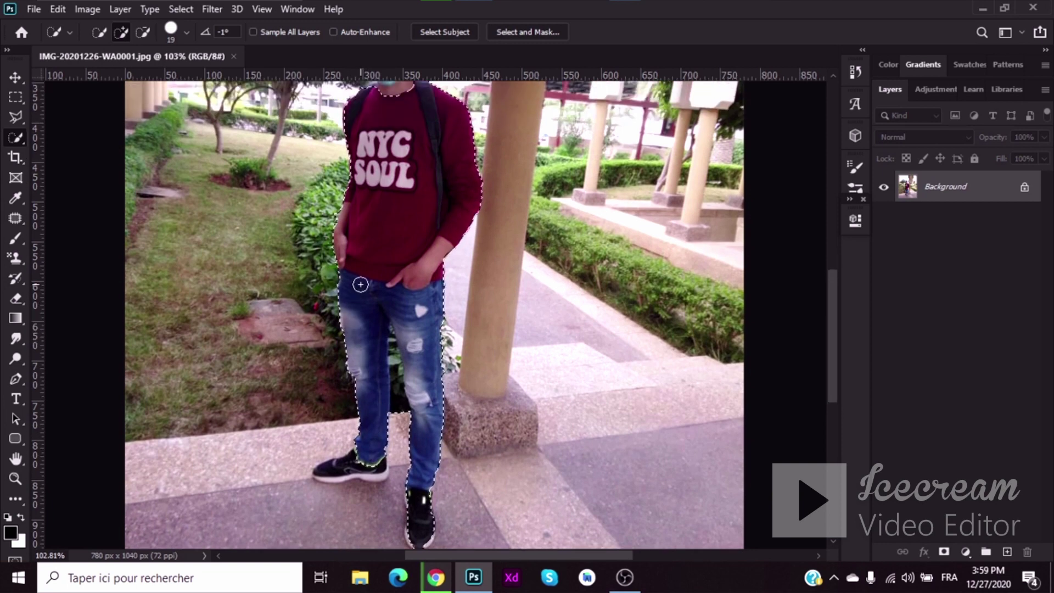
pyautogui.scroll(-3, 393, 335)
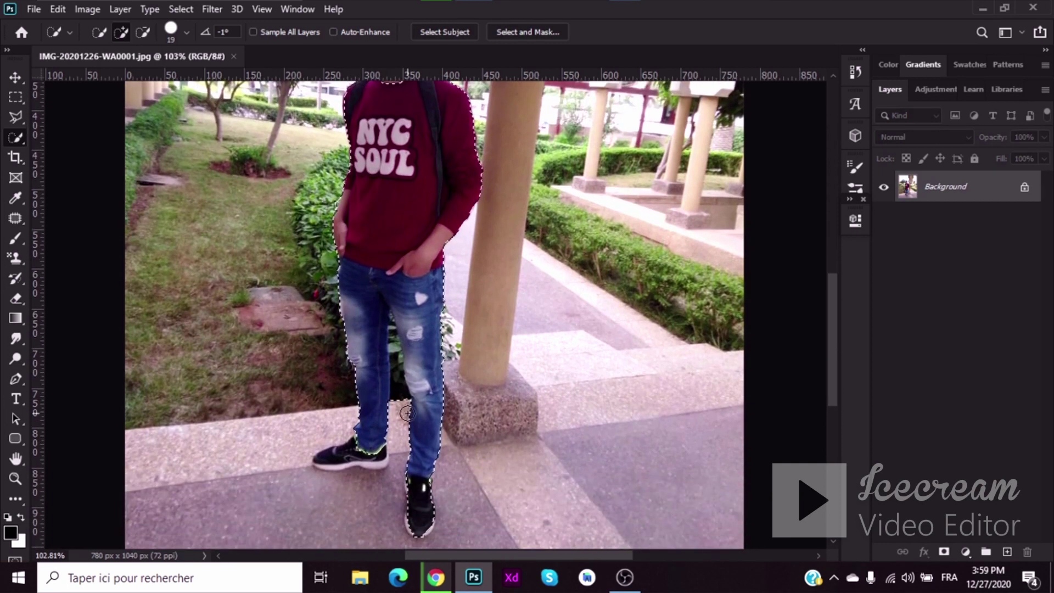
pyautogui.scroll(2, 407, 413)
pyautogui.scroll(1, 407, 413)
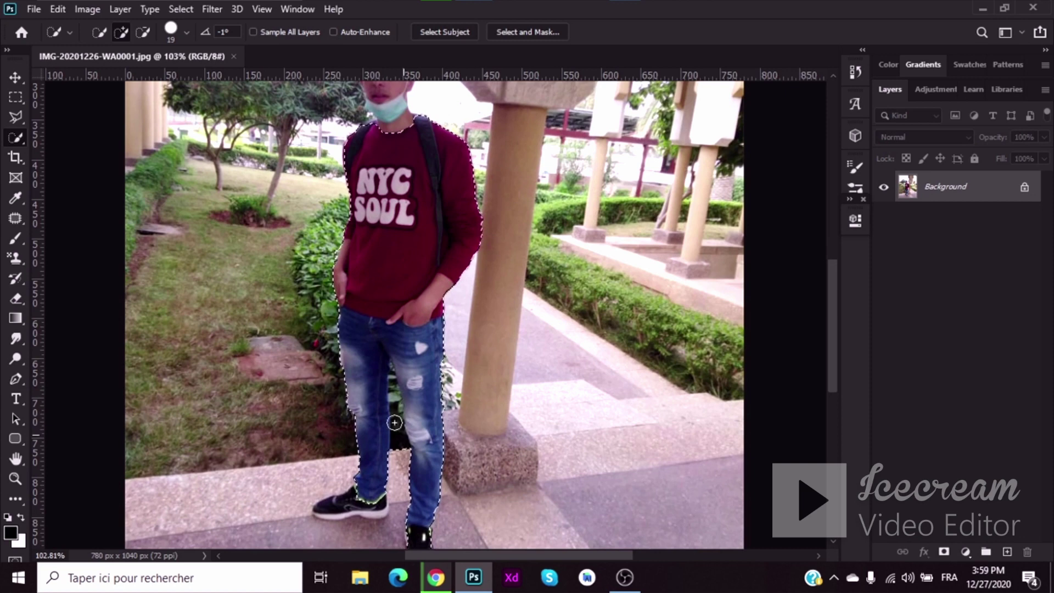
pyautogui.scroll(5, 429, 224)
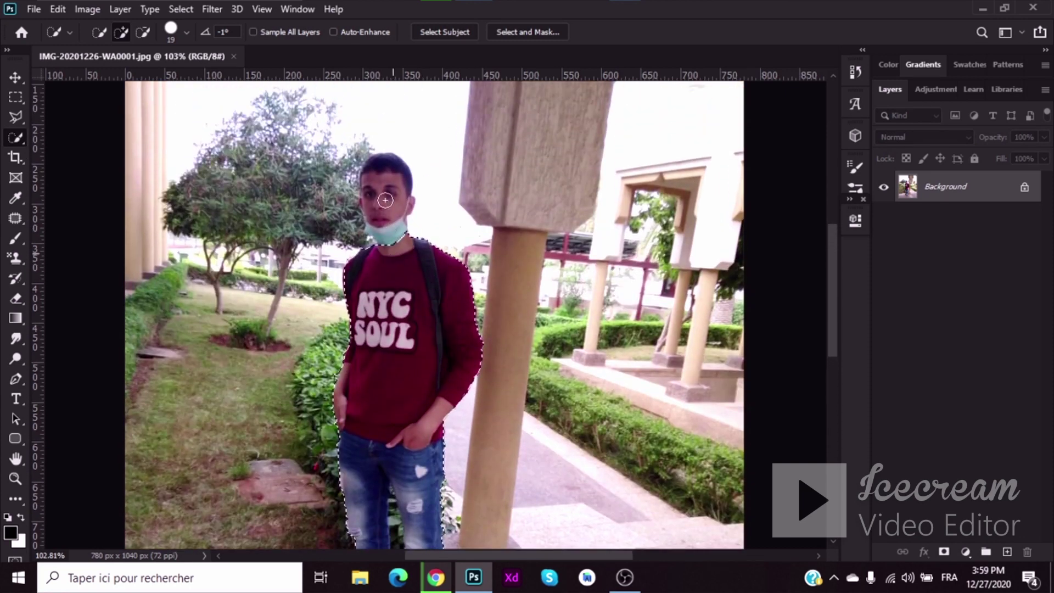
pyautogui.moveTo(385, 200)
pyautogui.mouseDown()
pyautogui.moveTo(386, 172)
pyautogui.moveTo(391, 195)
pyautogui.moveTo(373, 206)
pyautogui.mouseUp()
pyautogui.hotkey('ctrl', '+')
pyautogui.hotkey('ctrl', '+')
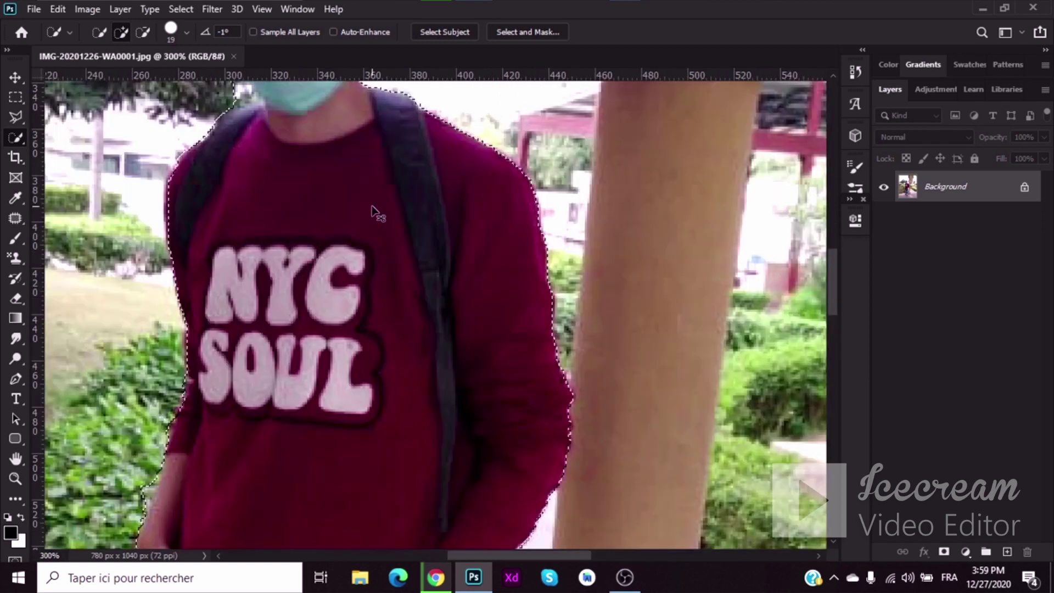
pyautogui.scroll(3, 340, 195)
pyautogui.scroll(5, 315, 184)
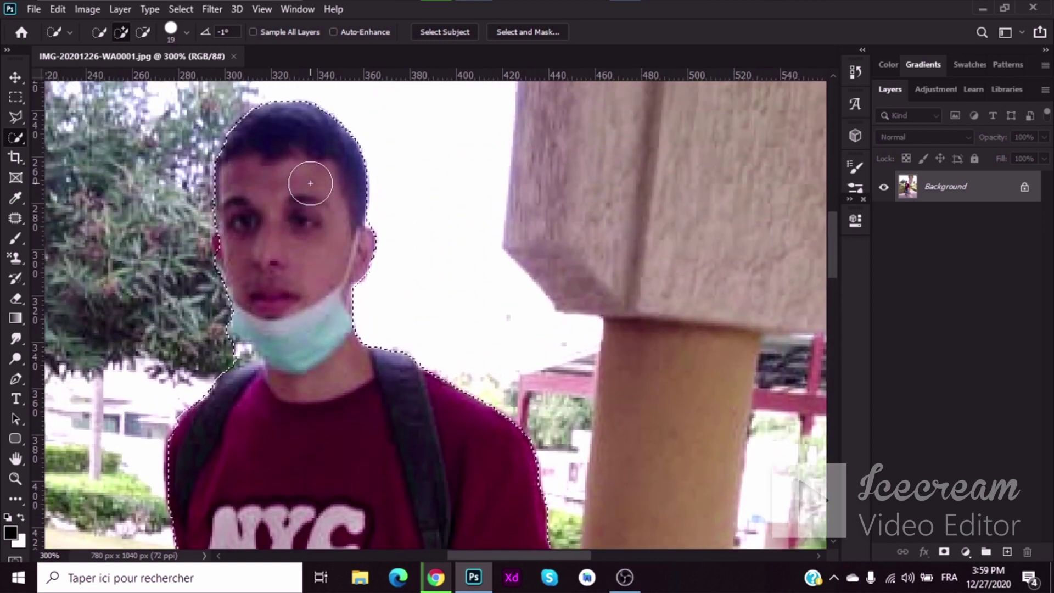
pyautogui.hotkey('ctrl', '-')
pyautogui.hotkey('ctrl', '-')
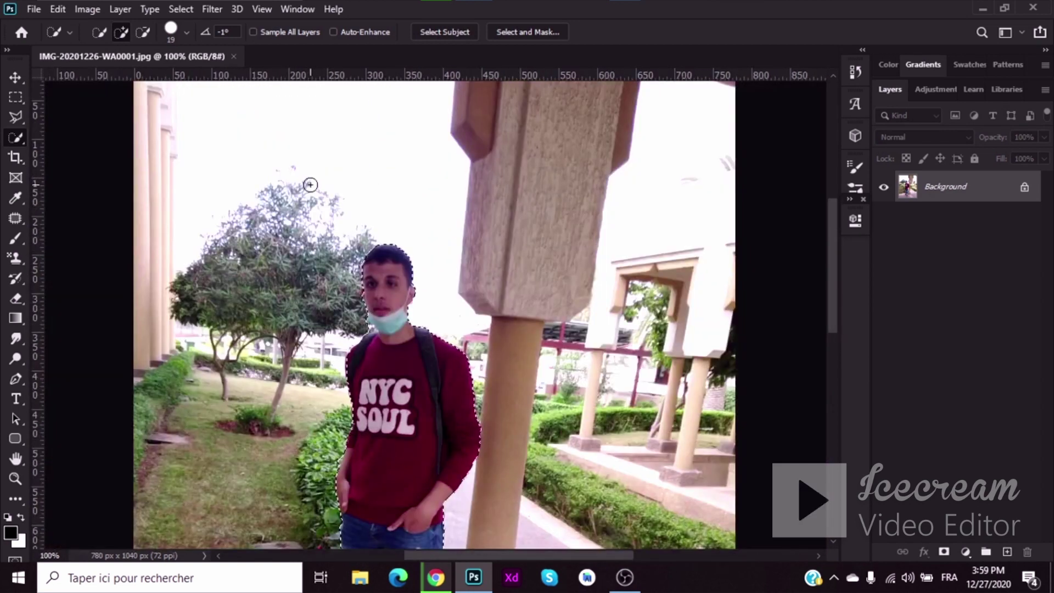
# Trim the excess background beside the man's neck, backpack-side shoulder and forearm near the hedge from the selection with the Polygonal Lasso.
pyautogui.hotkey('ctrl', '+')
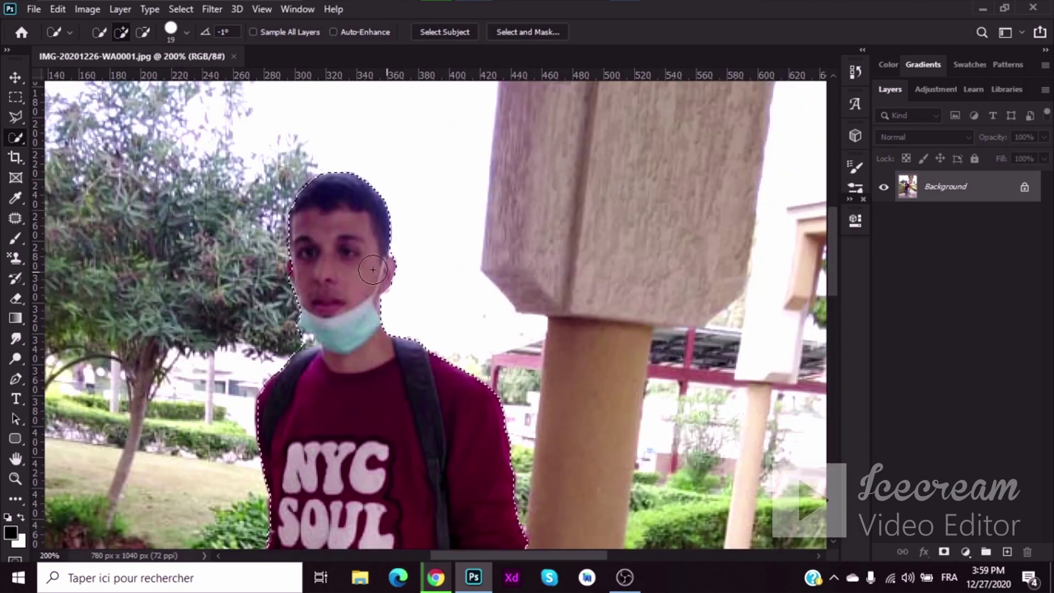
pyautogui.click(15, 117)
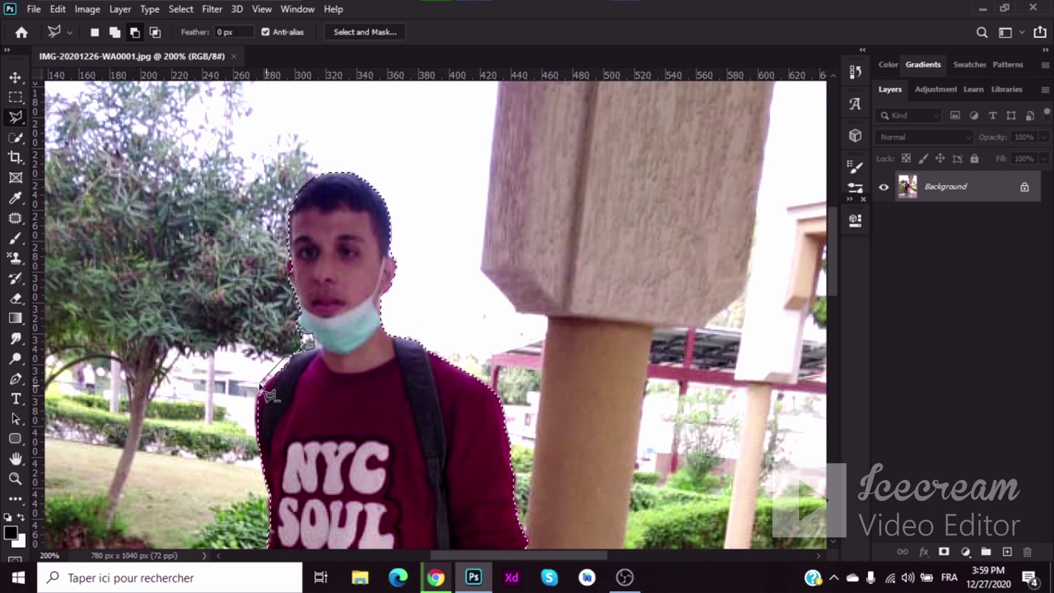
pyautogui.click(306, 346)
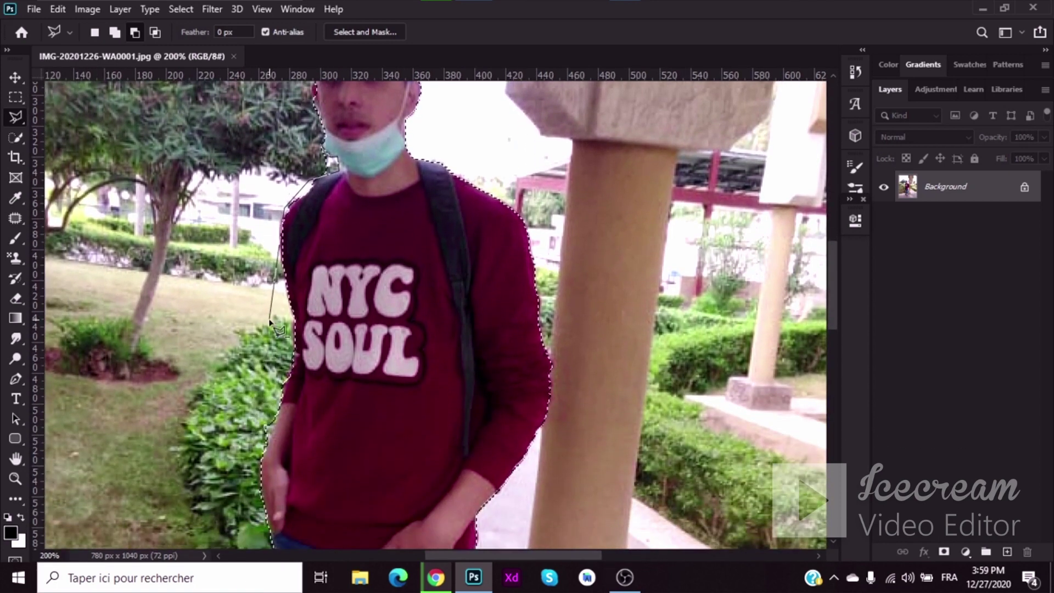
pyautogui.press('Return')
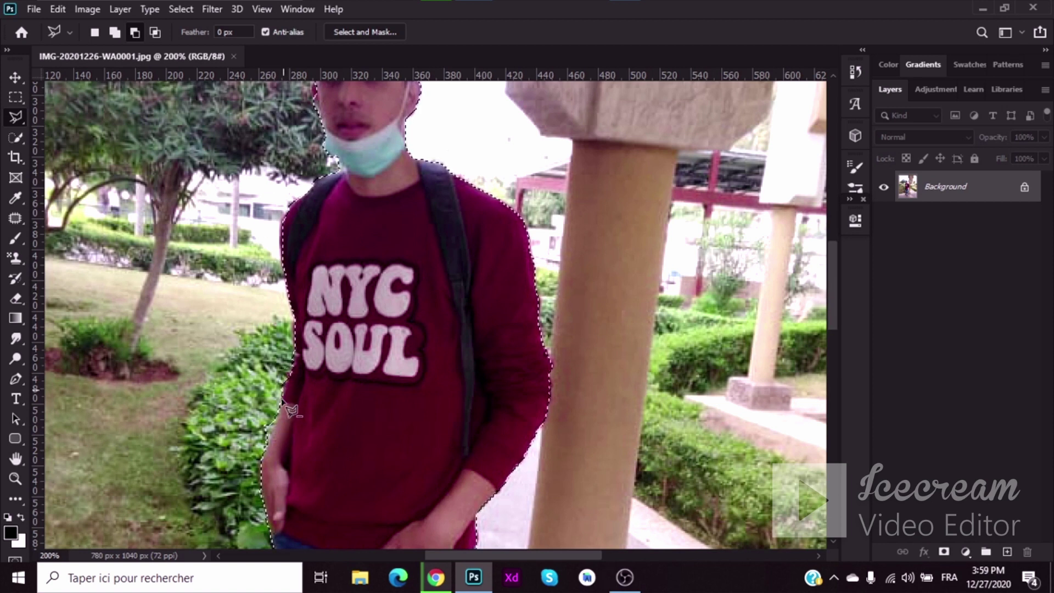
pyautogui.click(269, 424)
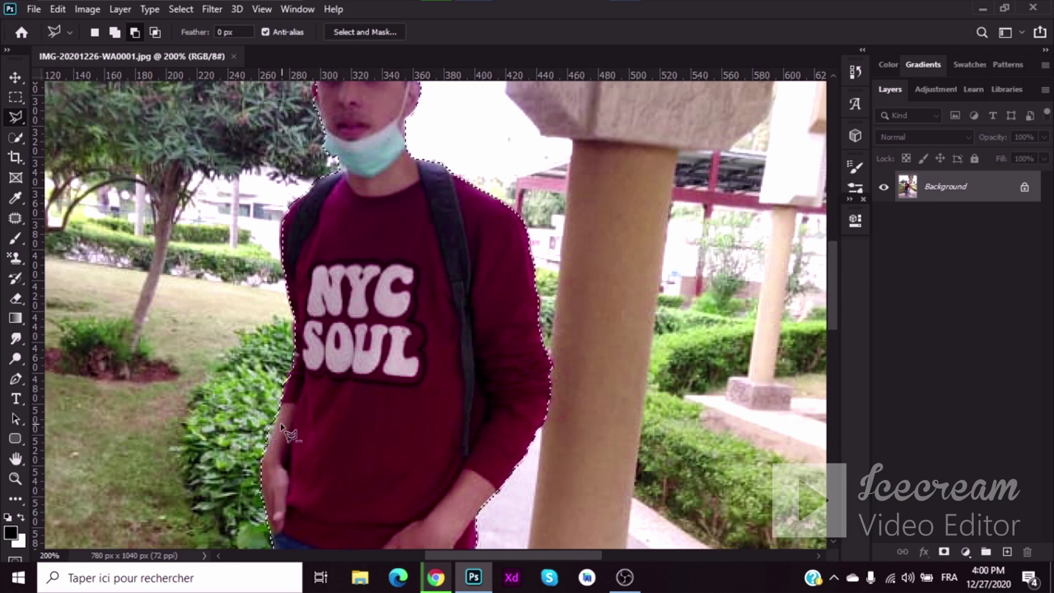
pyautogui.scroll(-2, 285, 362)
pyautogui.click(279, 354)
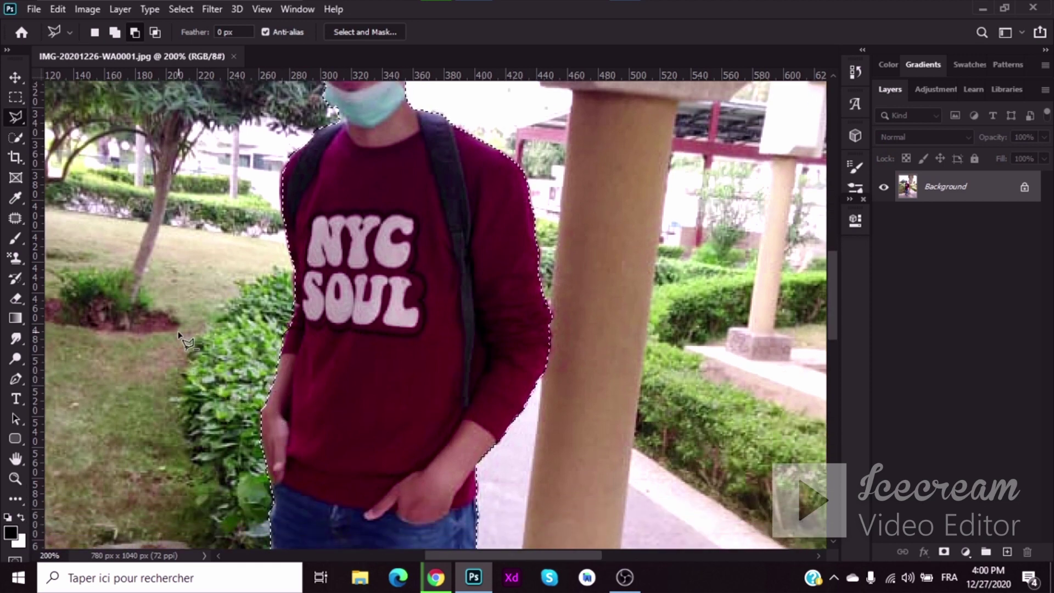
# Subtract the background gap between the man's legs from the selection with the Polygonal Lasso.
pyautogui.scroll(-3, 177, 336)
pyautogui.scroll(-9, 176, 336)
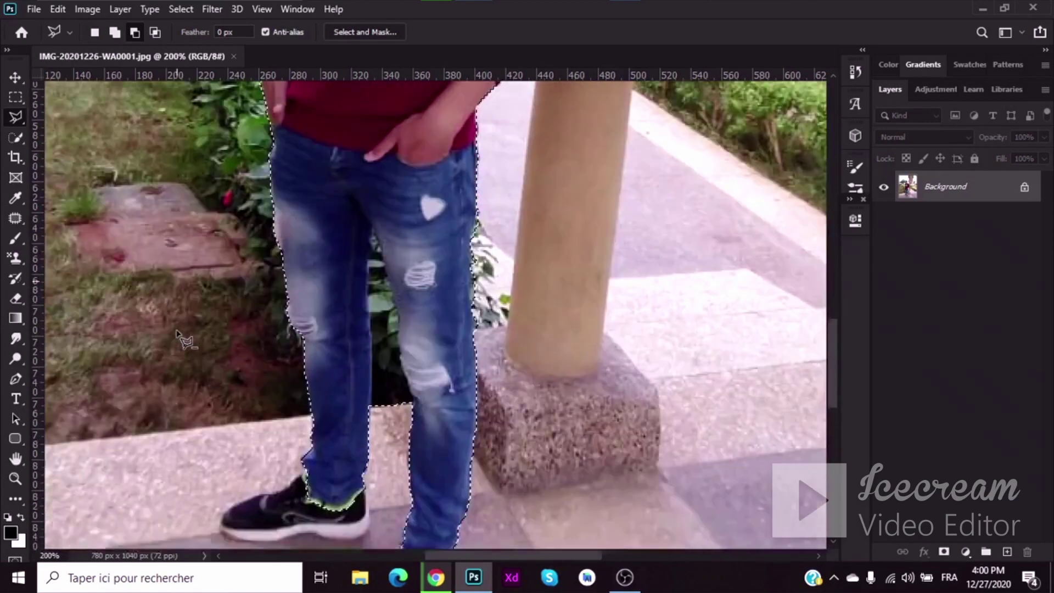
pyautogui.scroll(-2, 177, 336)
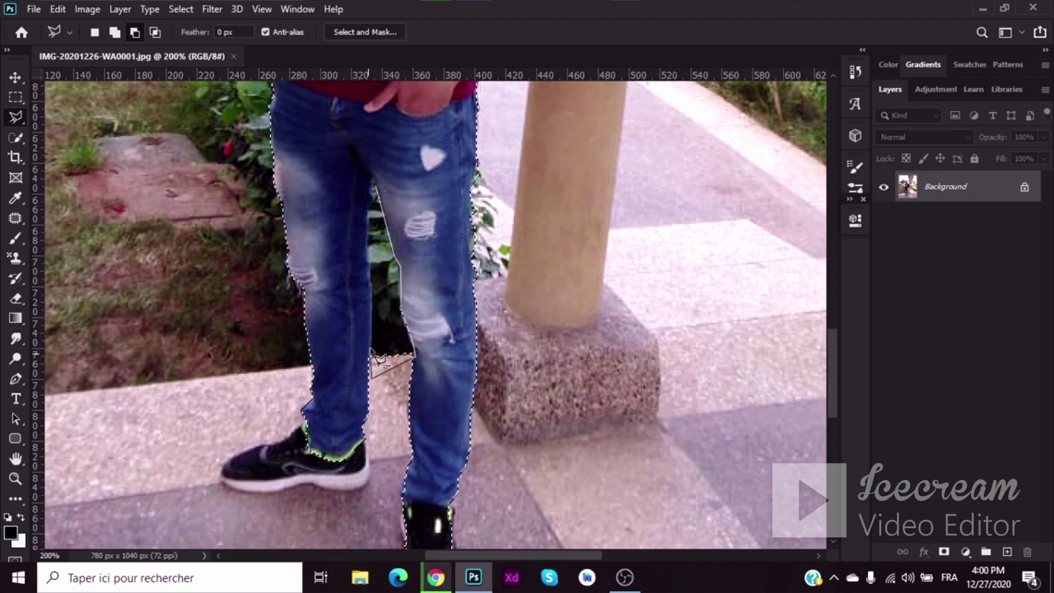
pyautogui.click(373, 189)
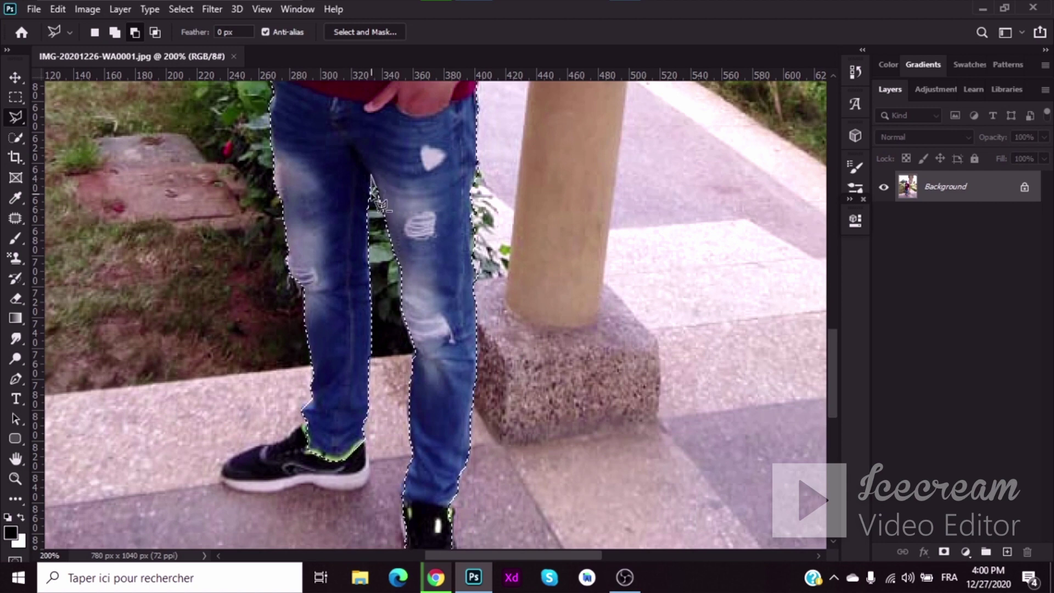
pyautogui.scroll(3, 530, 266)
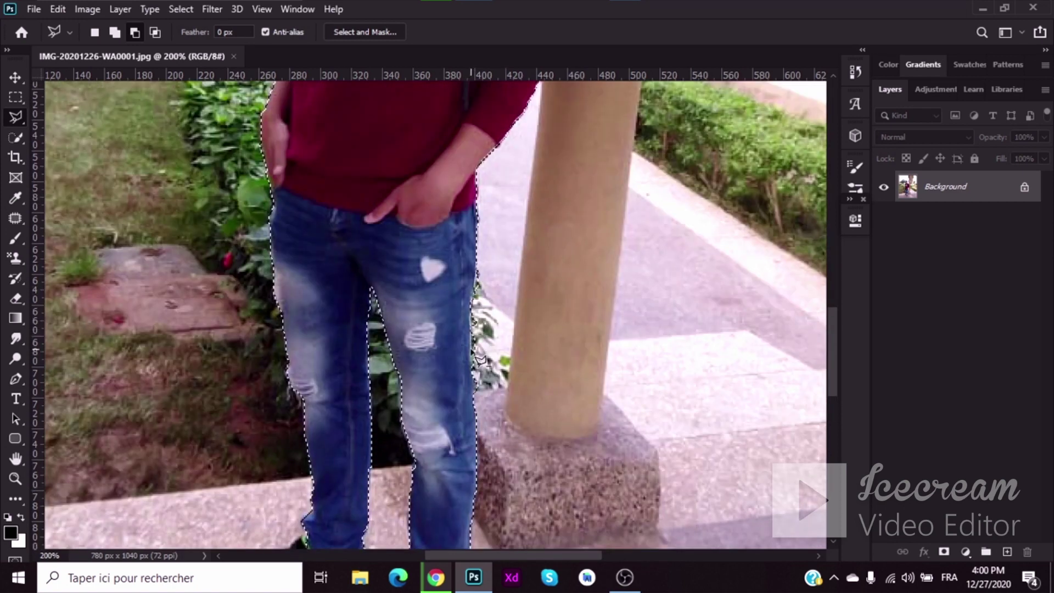
pyautogui.click(484, 426)
pyautogui.press('Escape')
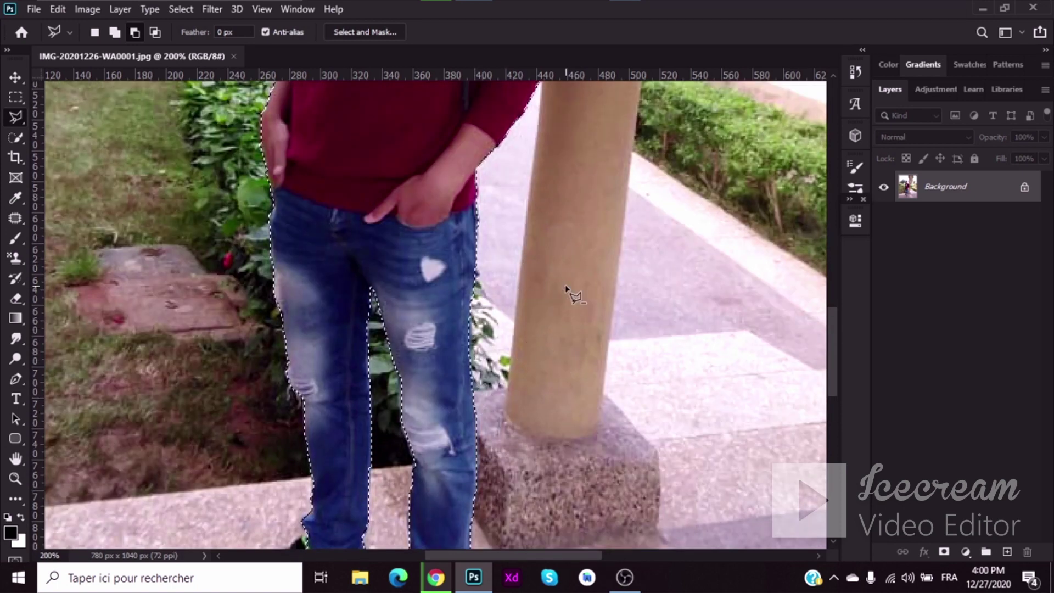
# Open Select and Mask for the man's selection and set Shift Edge to -13%.
pyautogui.scroll(10, 568, 290)
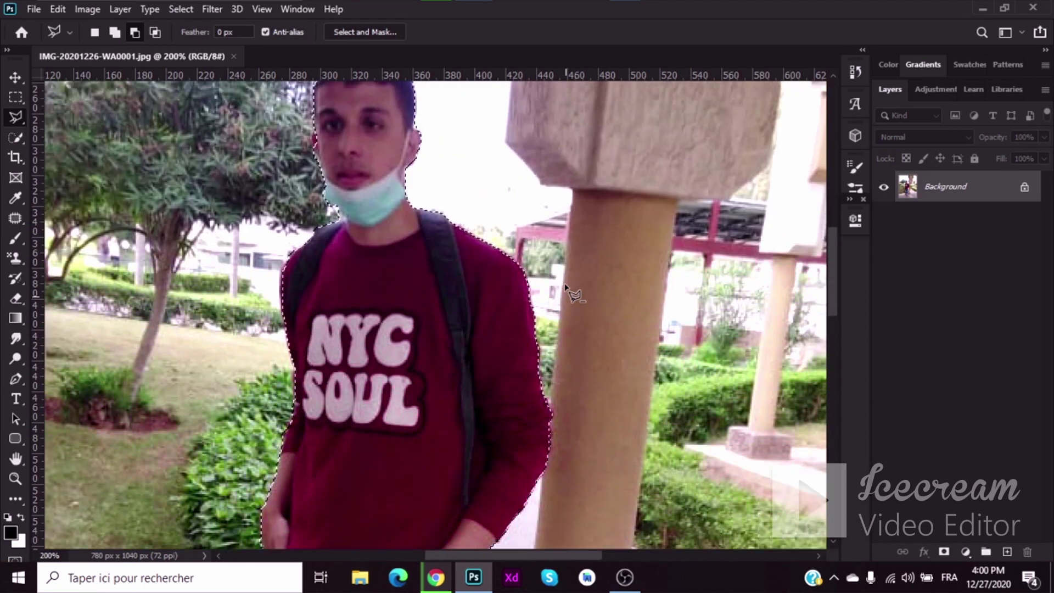
pyautogui.scroll(3, 568, 289)
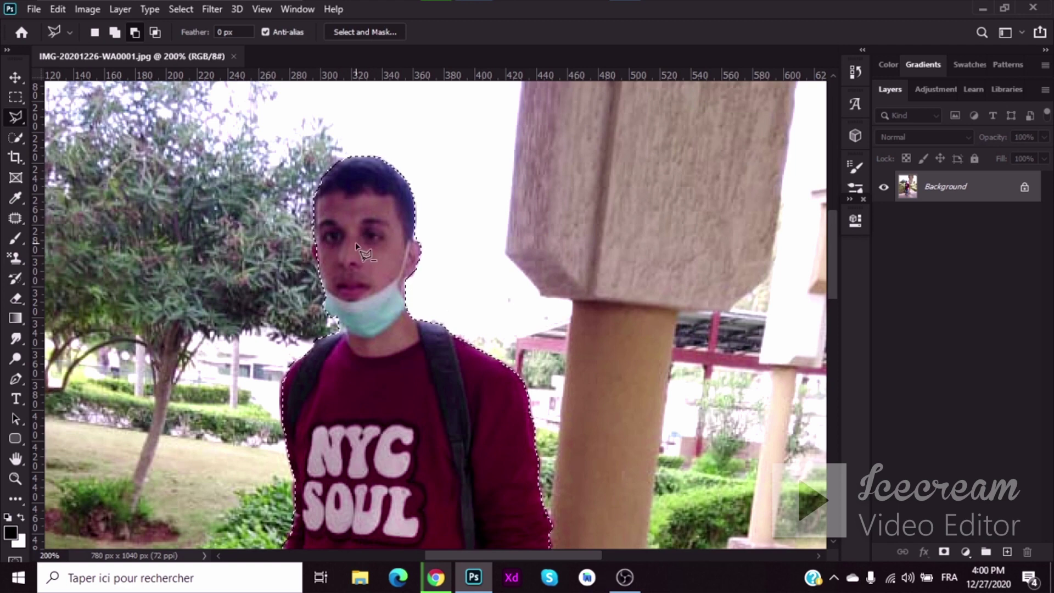
pyautogui.scroll(-2, 447, 285)
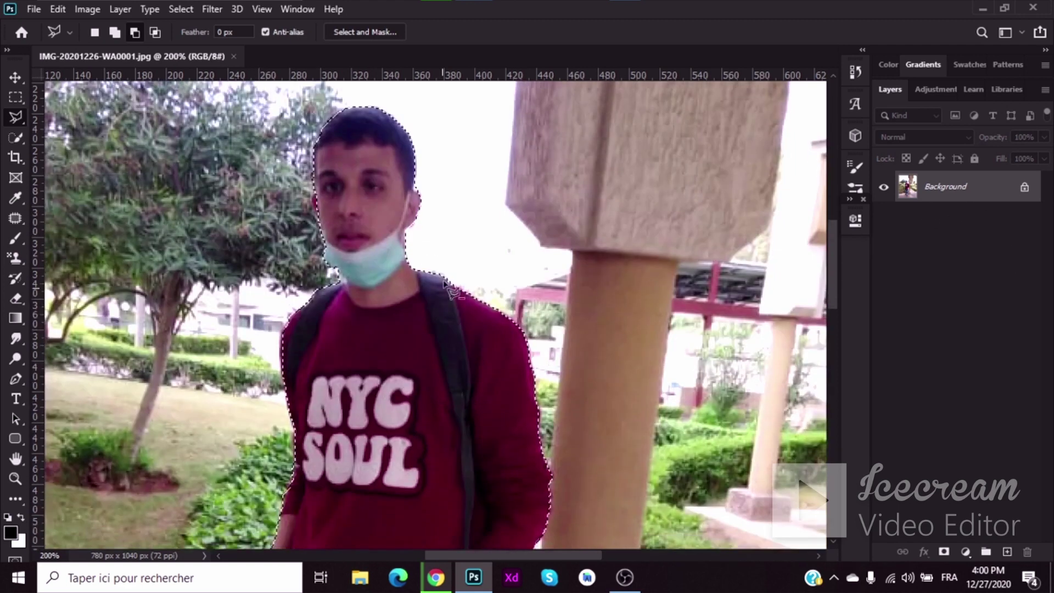
pyautogui.scroll(-2, 446, 284)
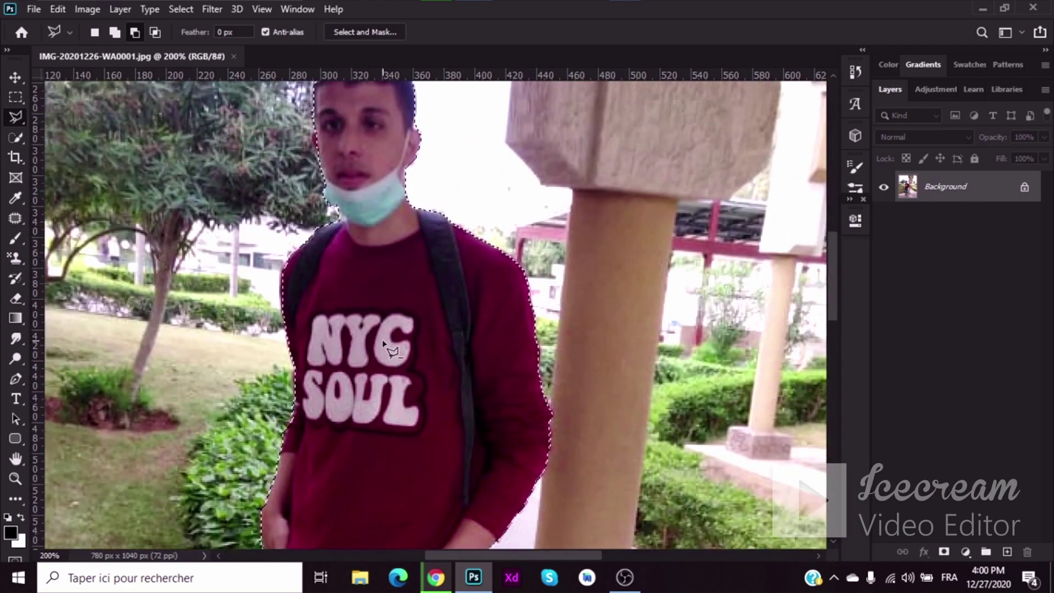
pyautogui.scroll(2, 387, 220)
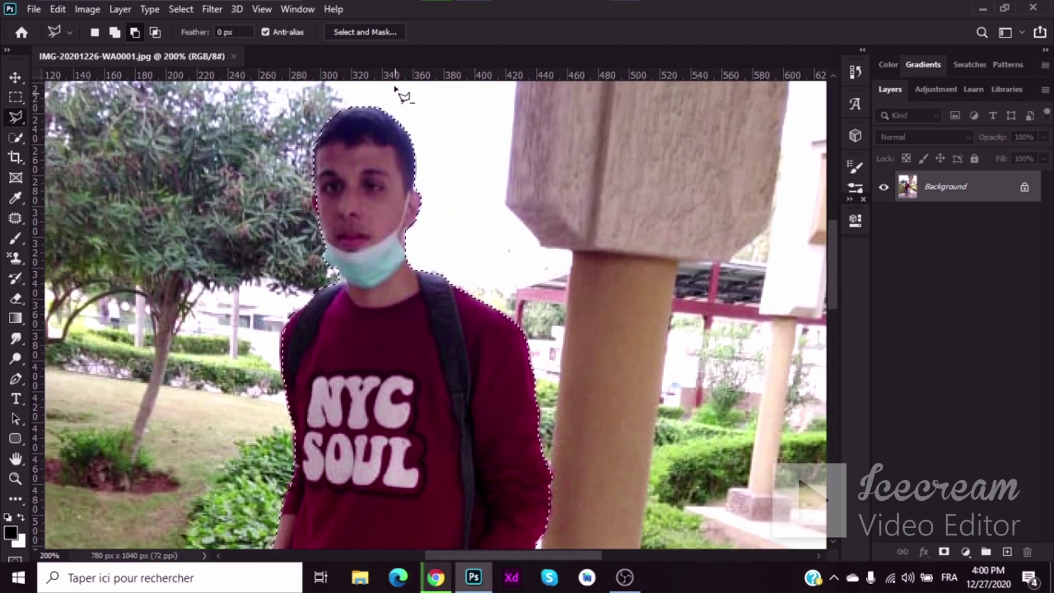
pyautogui.click(384, 32)
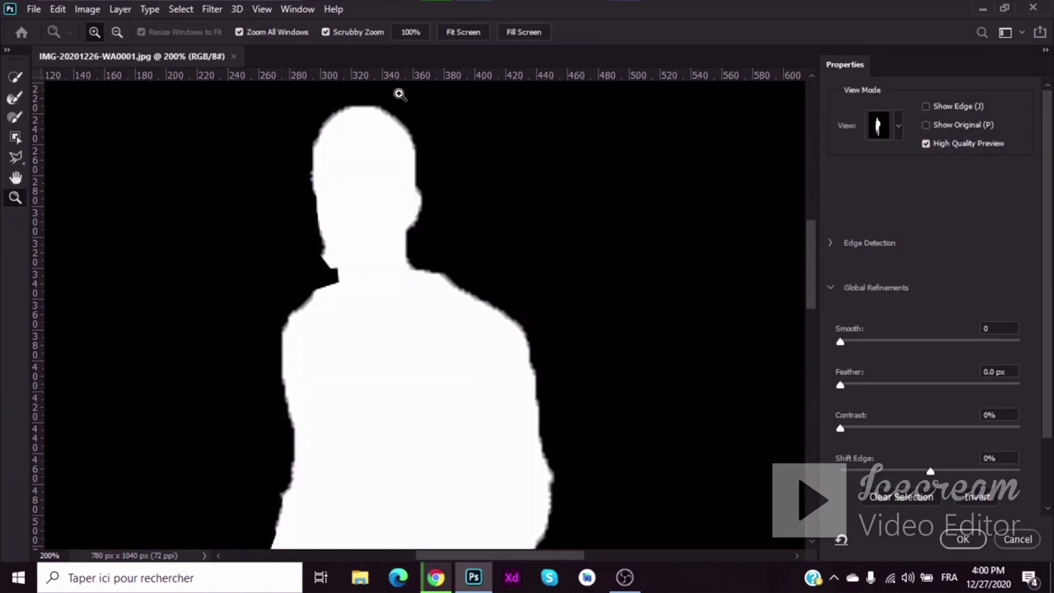
pyautogui.scroll(-2, 845, 426)
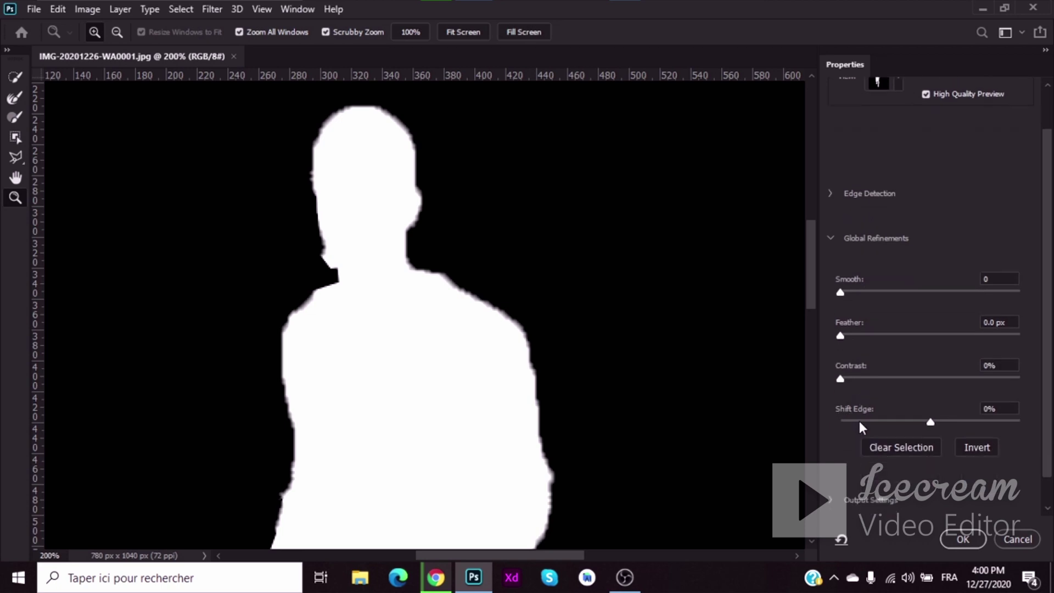
pyautogui.scroll(-1, 433, 329)
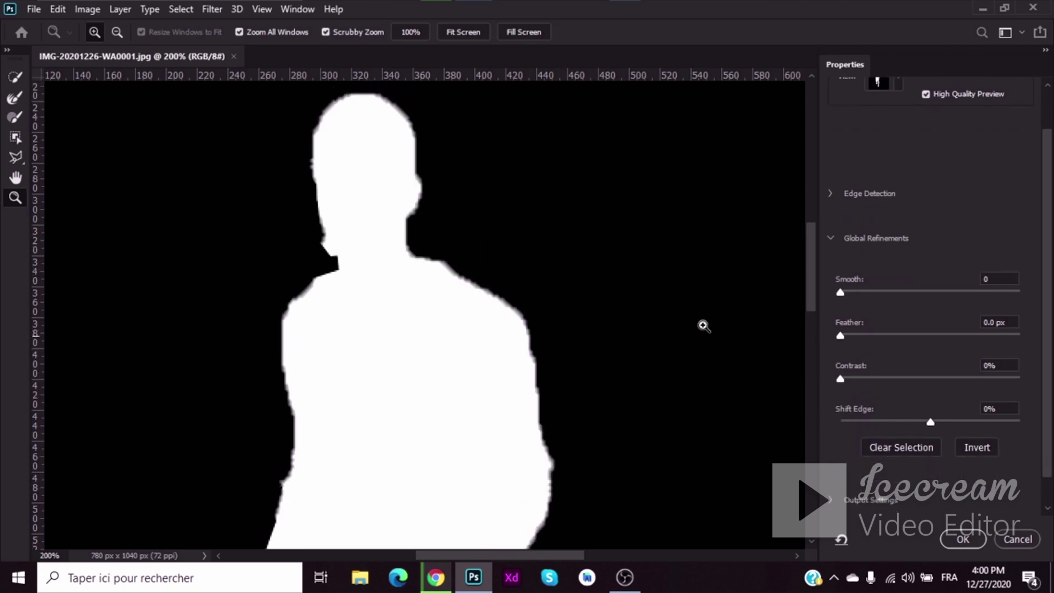
pyautogui.moveTo(818, 294)
pyautogui.mouseDown()
pyautogui.moveTo(797, 425)
pyautogui.moveTo(807, 311)
pyautogui.mouseUp()
pyautogui.moveTo(936, 423)
pyautogui.mouseDown()
pyautogui.moveTo(885, 417)
pyautogui.moveTo(918, 421)
pyautogui.mouseUp()
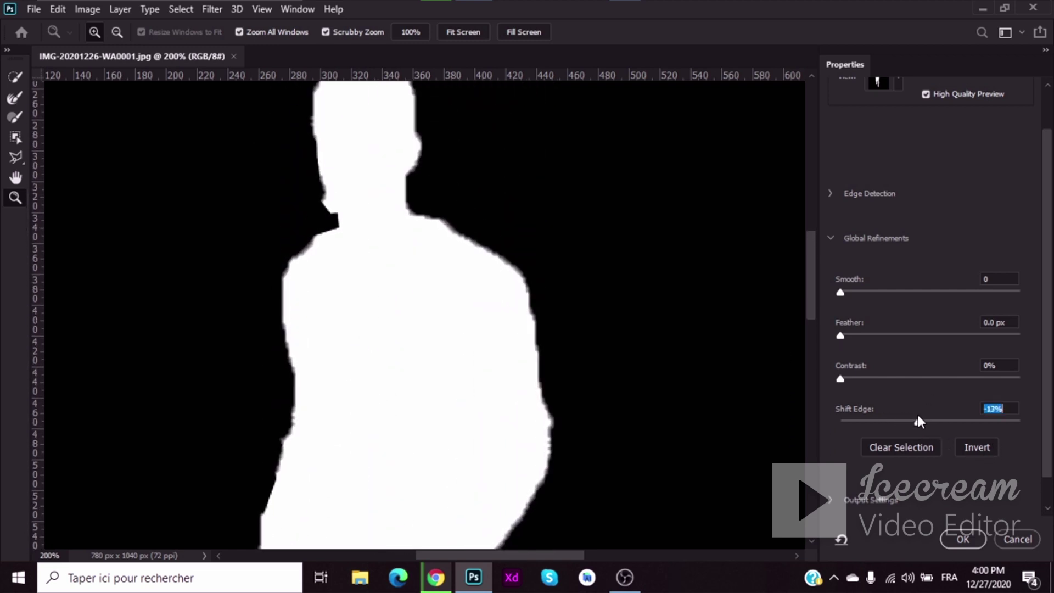
# Set Contrast to about 24%, add a slight Feather and apply the mask refinement.
pyautogui.moveTo(840, 378); pyautogui.dragTo(878, 378)
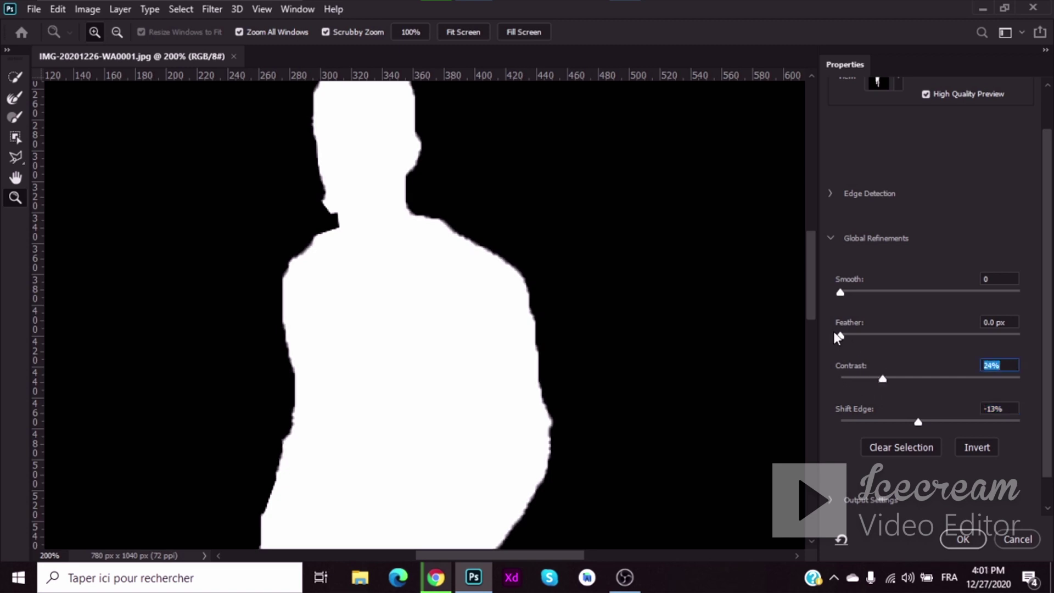
pyautogui.moveTo(841, 335)
pyautogui.mouseDown()
pyautogui.moveTo(870, 338)
pyautogui.moveTo(852, 338)
pyautogui.mouseUp()
pyautogui.moveTo(882, 378)
pyautogui.mouseDown()
pyautogui.moveTo(911, 376)
pyautogui.moveTo(872, 374)
pyautogui.moveTo(880, 370)
pyautogui.mouseUp()
pyautogui.click(965, 540)
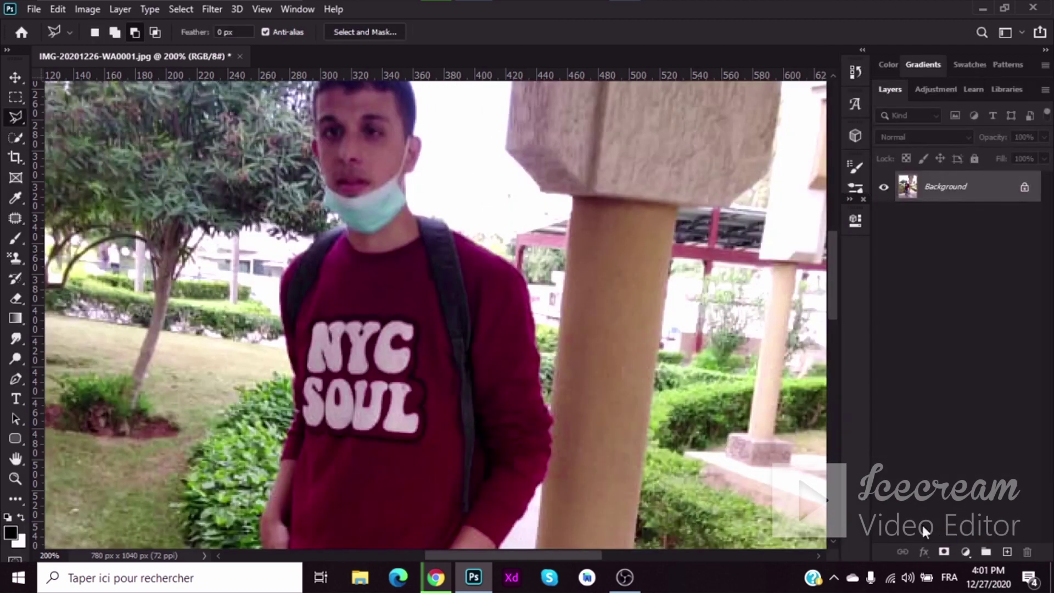
# Invert the man's selection with Select Inverse so that the surrounding background is selected instead.
pyautogui.press('z')
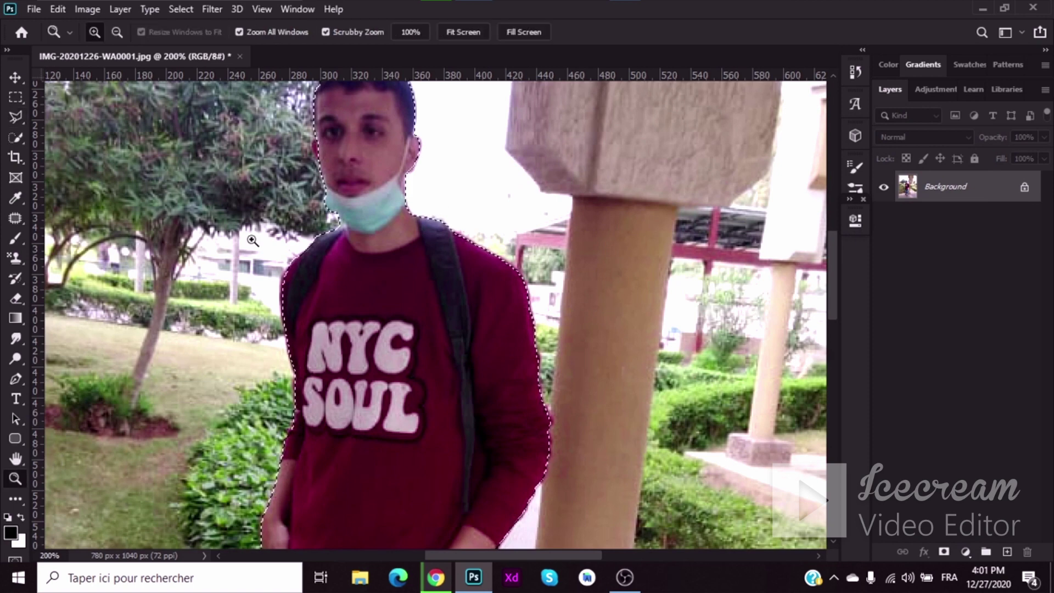
pyautogui.click(460, 31)
pyautogui.moveTo(384, 199); pyautogui.dragTo(341, 167)
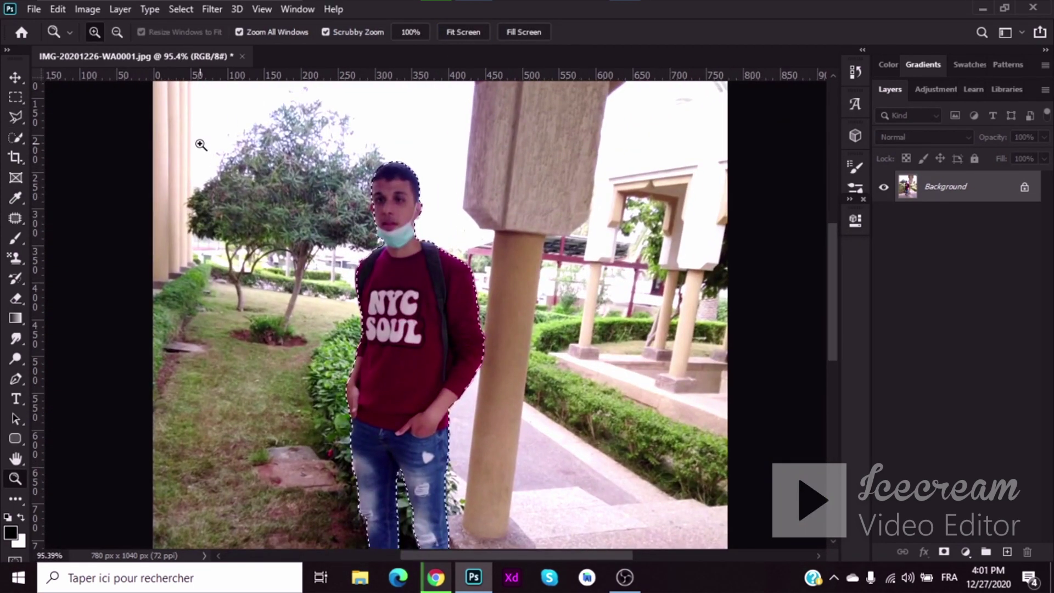
pyautogui.click(17, 73)
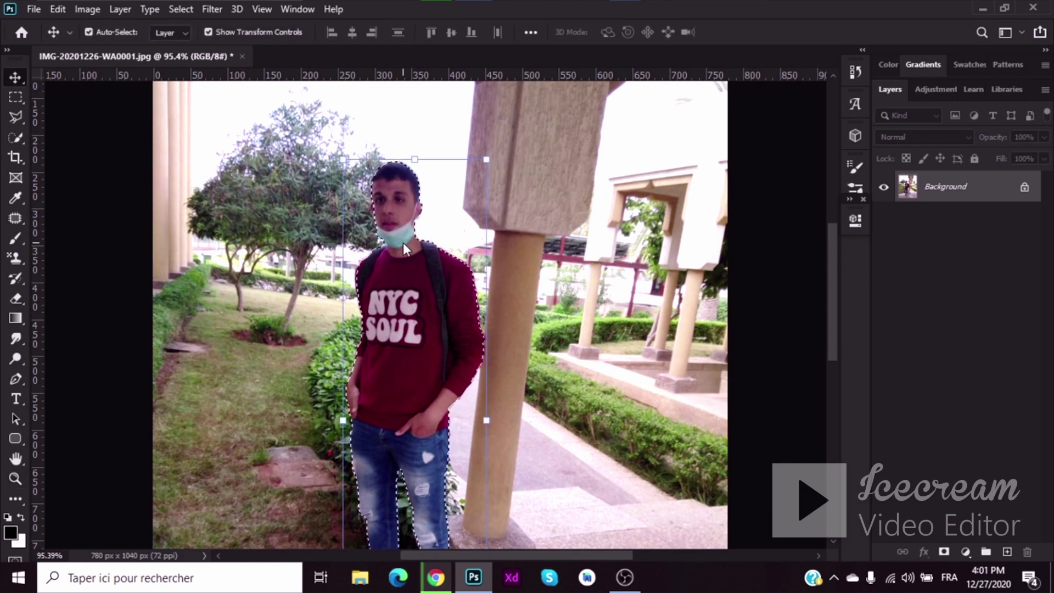
pyautogui.press('w')
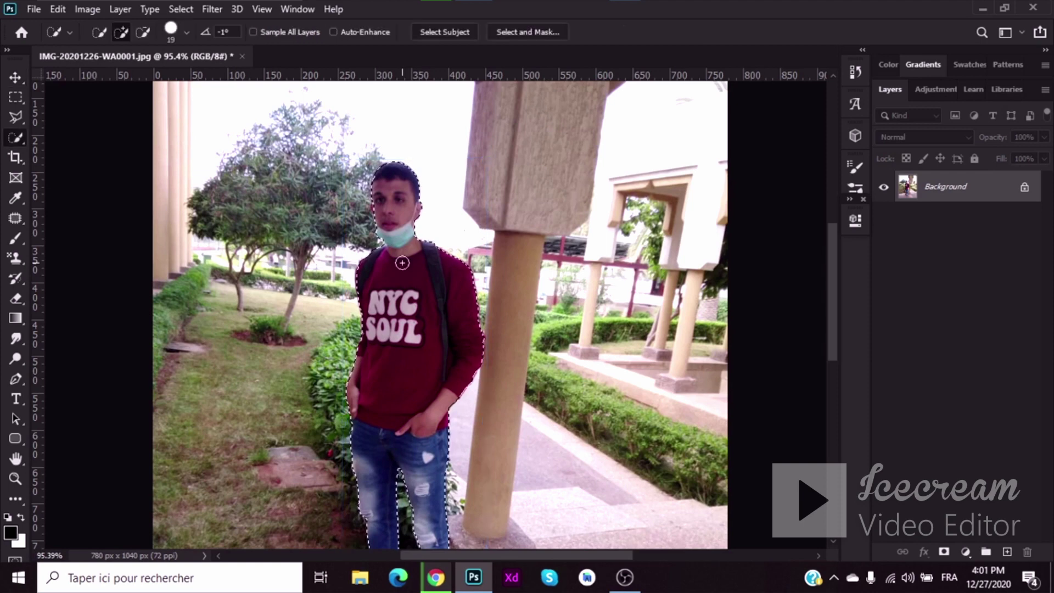
pyautogui.rightClick(405, 269)
pyautogui.click(415, 284)
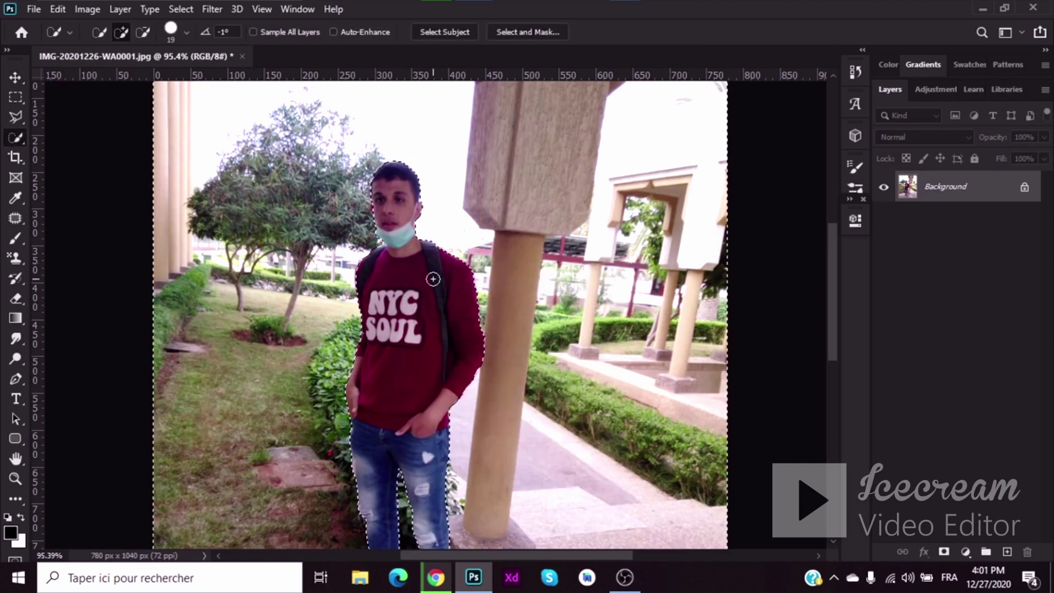
# Unlock the Background layer, delete the selected surroundings of the man and deselect.
pyautogui.hotkey('shift', 'F5')
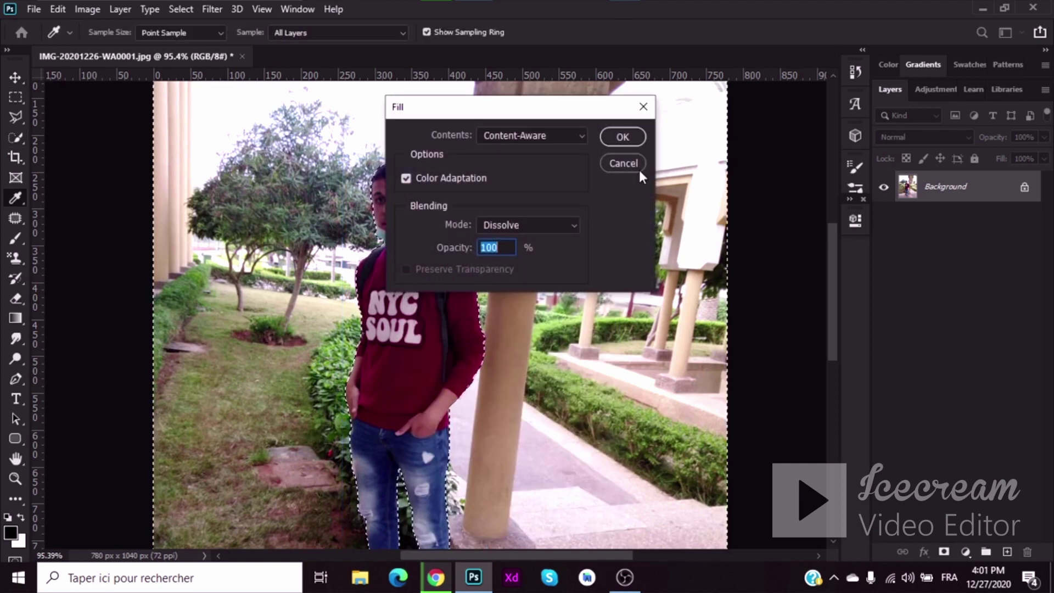
pyautogui.click(634, 164)
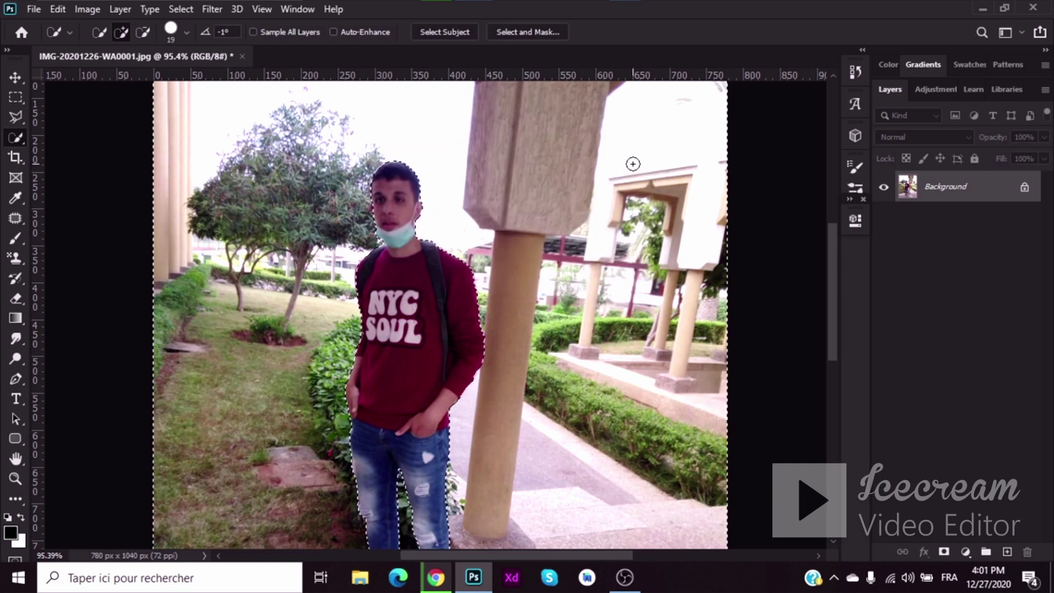
pyautogui.click(1024, 189)
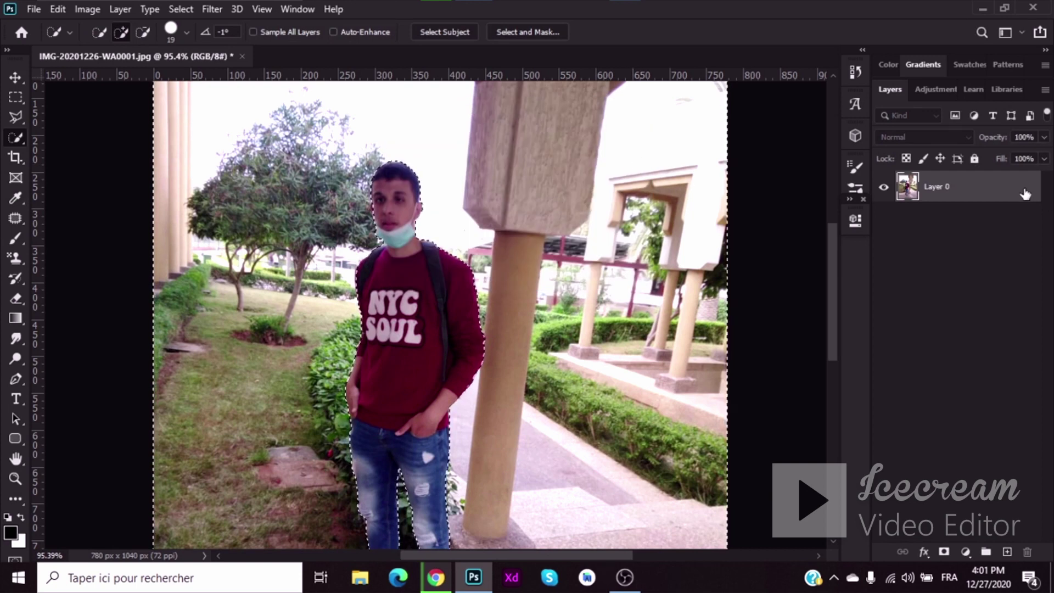
pyautogui.press('Delete')
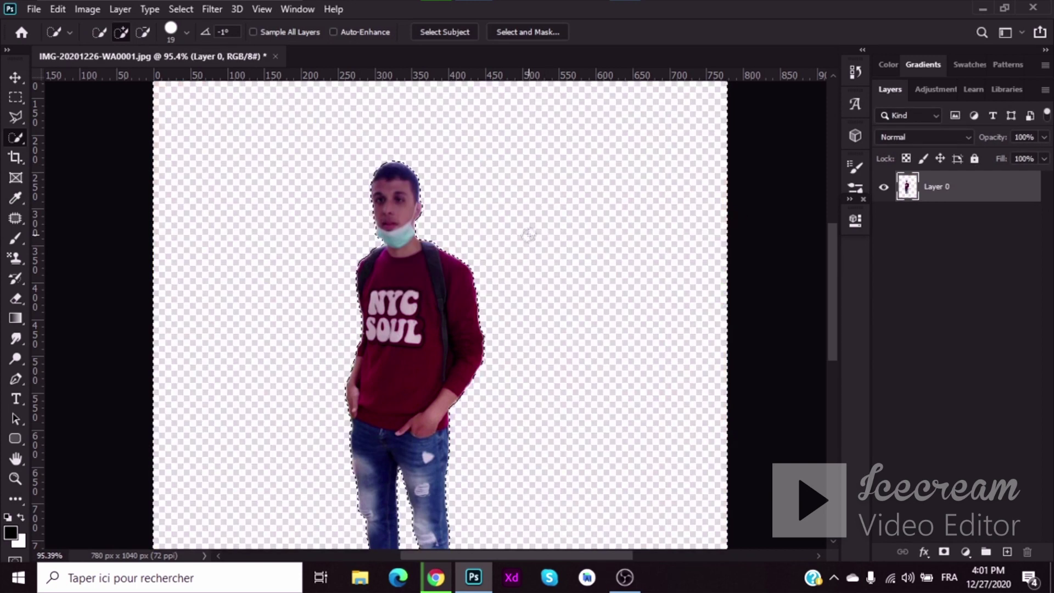
pyautogui.rightClick(520, 229)
pyautogui.click(541, 236)
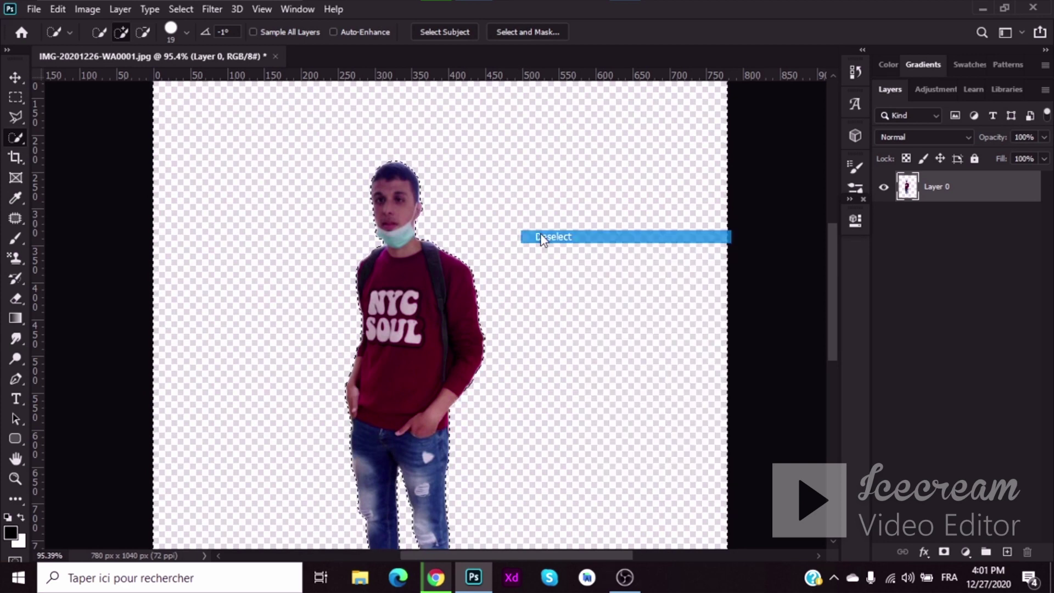
# Open the bridge photo pexels-louis-1796503.jpg from the Nouveau dossier folder.
pyautogui.click(35, 9)
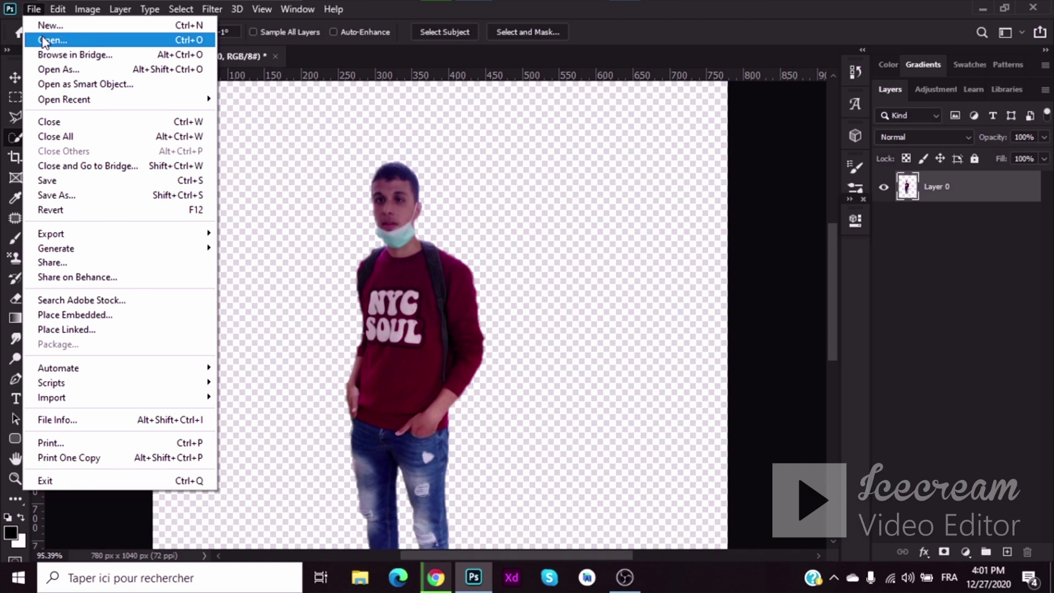
pyautogui.click(48, 40)
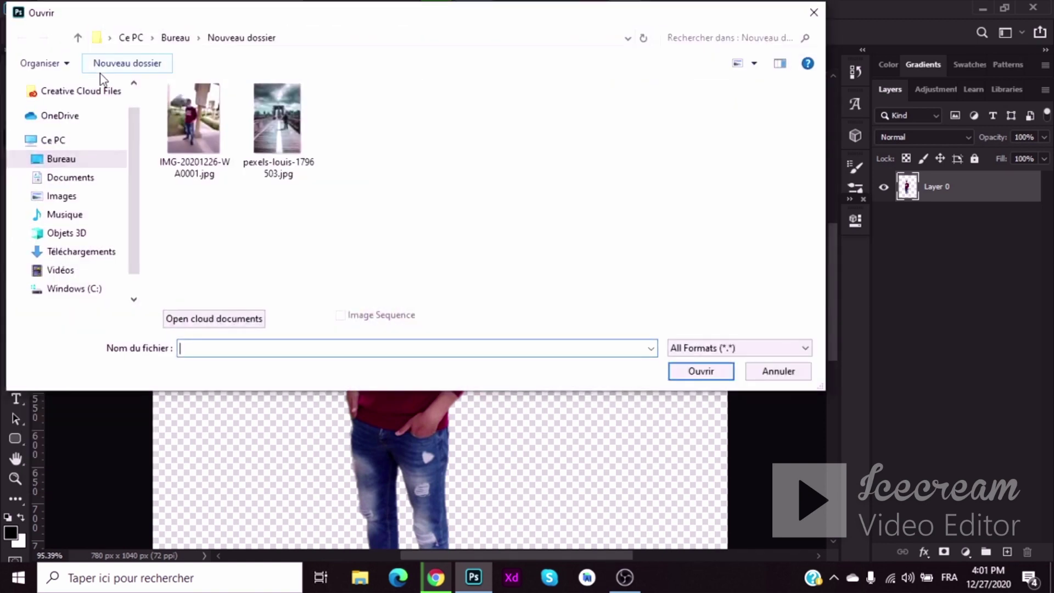
pyautogui.doubleClick(256, 119)
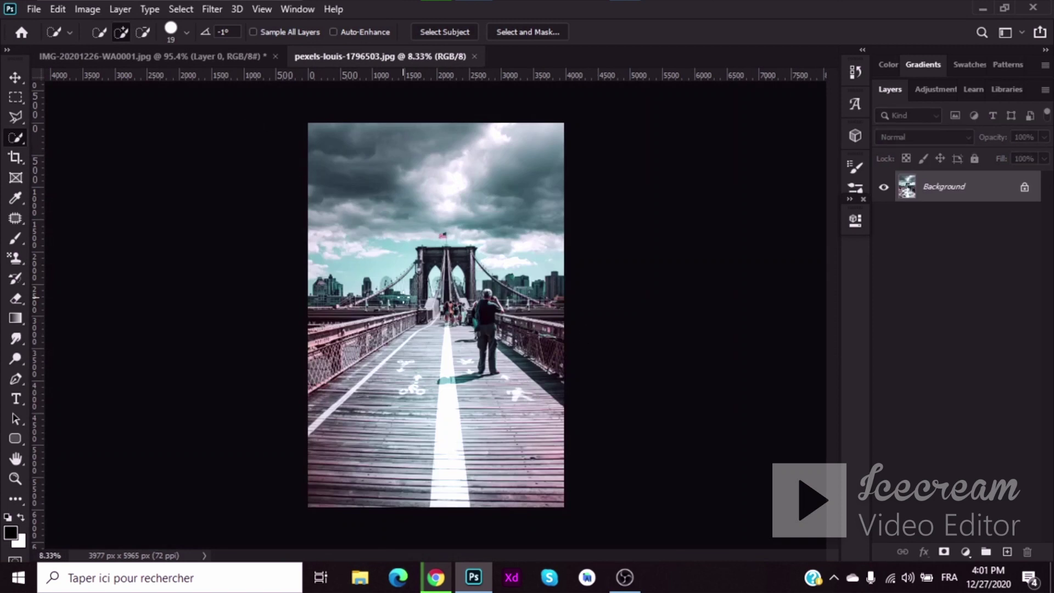
# Bring the bridge photo into the man's document with the Move tool and place its layer below the cutout.
pyautogui.click(18, 78)
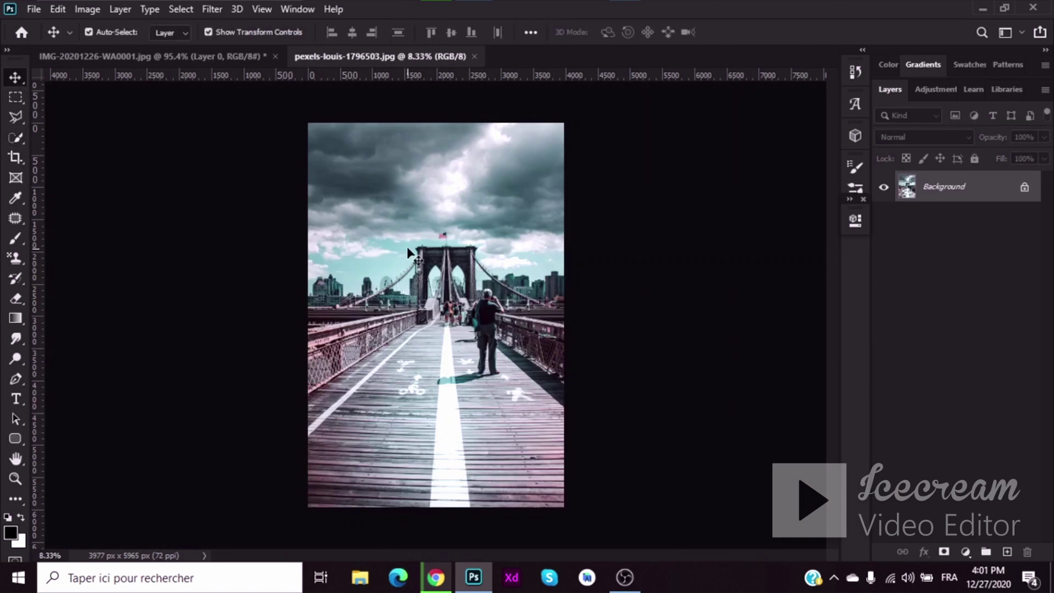
pyautogui.moveTo(405, 252); pyautogui.dragTo(313, 190)
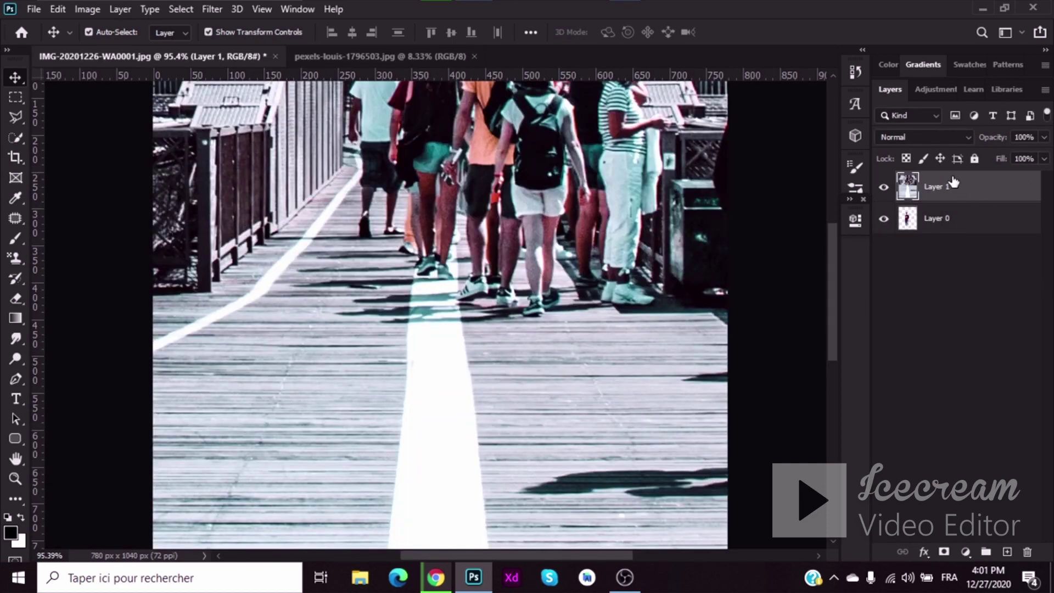
pyautogui.moveTo(953, 183); pyautogui.dragTo(951, 233)
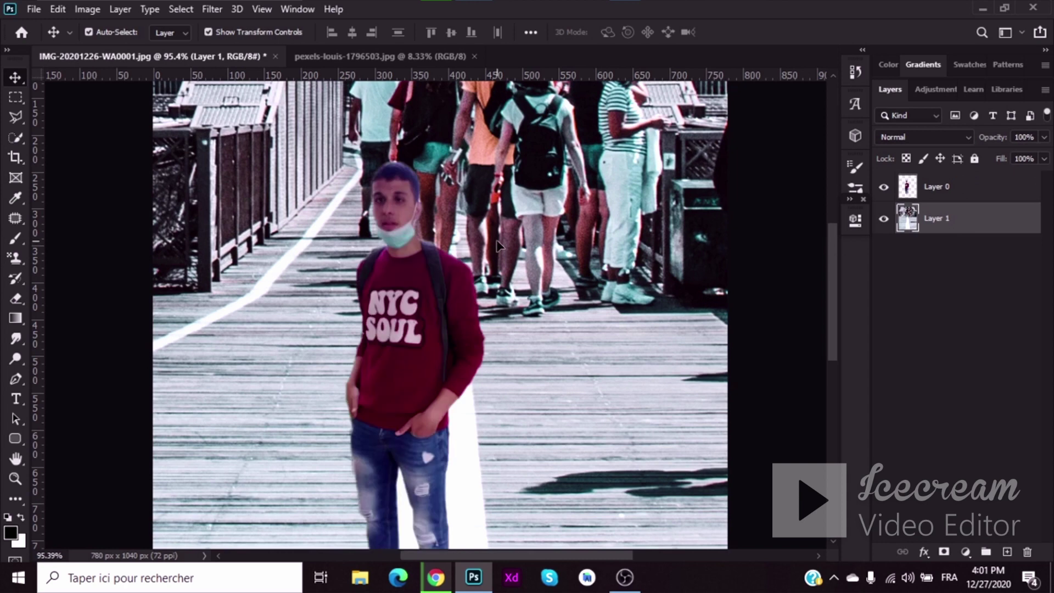
# Reposition the bridge photo on the canvas and move the man's cutout to the lower-right corner of the composition.
pyautogui.moveTo(497, 245); pyautogui.dragTo(527, 347)
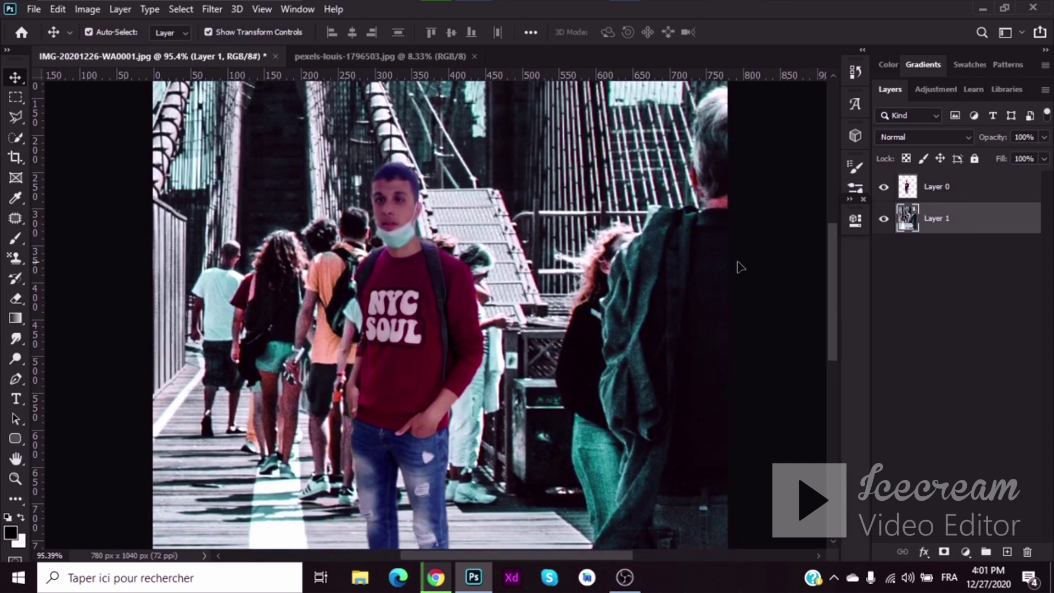
pyautogui.hotkey('ctrl', '-')
pyautogui.hotkey('ctrl', '-')
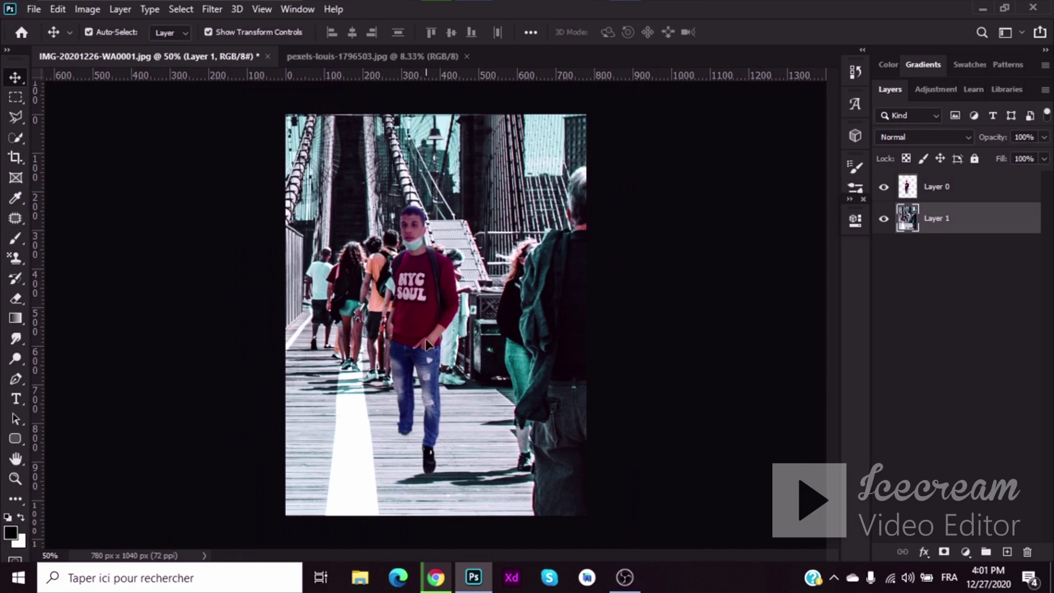
pyautogui.moveTo(427, 343); pyautogui.dragTo(542, 462)
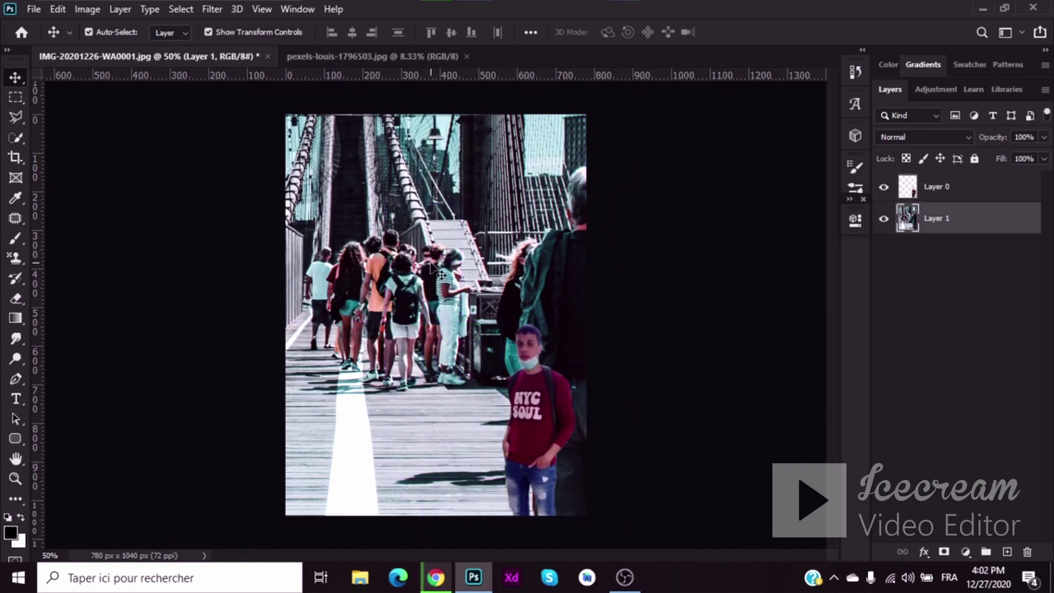
# Scale the bridge photo proportionally to about 22.7% and position it to cover the whole canvas with the bridge visible.
pyautogui.moveTo(433, 265); pyautogui.dragTo(447, 476)
pyautogui.moveTo(566, 132); pyautogui.dragTo(463, 162)
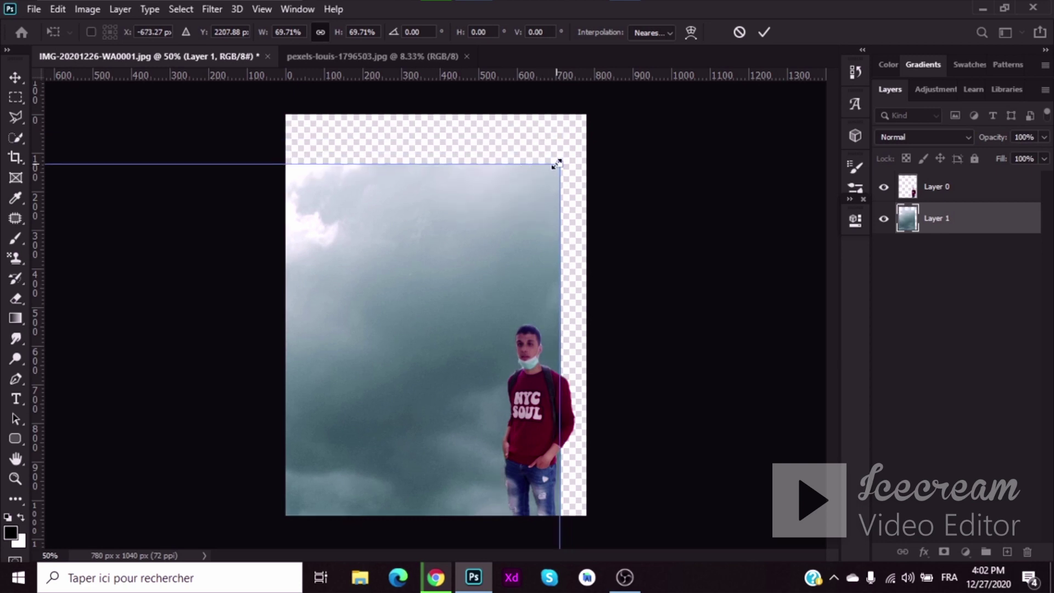
pyautogui.moveTo(556, 163); pyautogui.dragTo(576, 99)
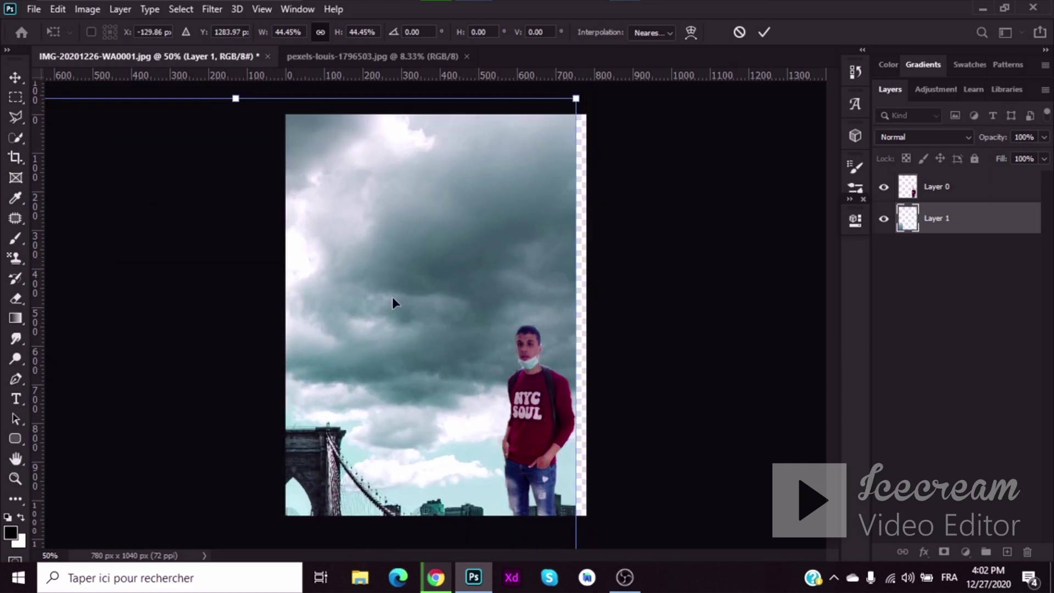
pyautogui.moveTo(237, 99); pyautogui.dragTo(437, 128)
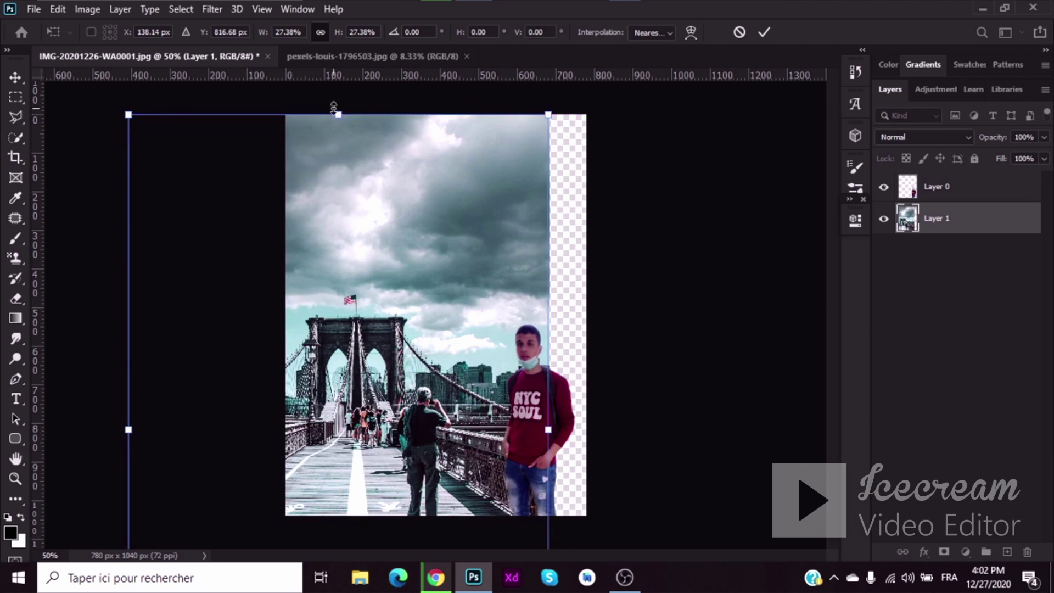
pyautogui.moveTo(334, 114); pyautogui.dragTo(336, 307)
pyautogui.moveTo(348, 397); pyautogui.dragTo(443, 300)
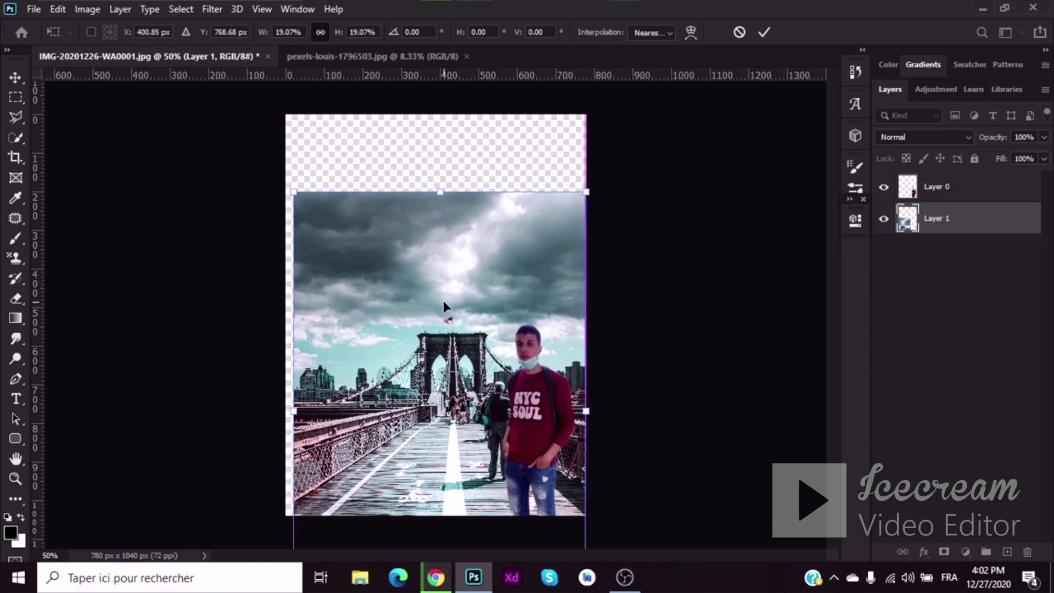
pyautogui.moveTo(440, 192); pyautogui.dragTo(451, 110)
pyautogui.moveTo(483, 330); pyautogui.dragTo(464, 330)
pyautogui.click(763, 33)
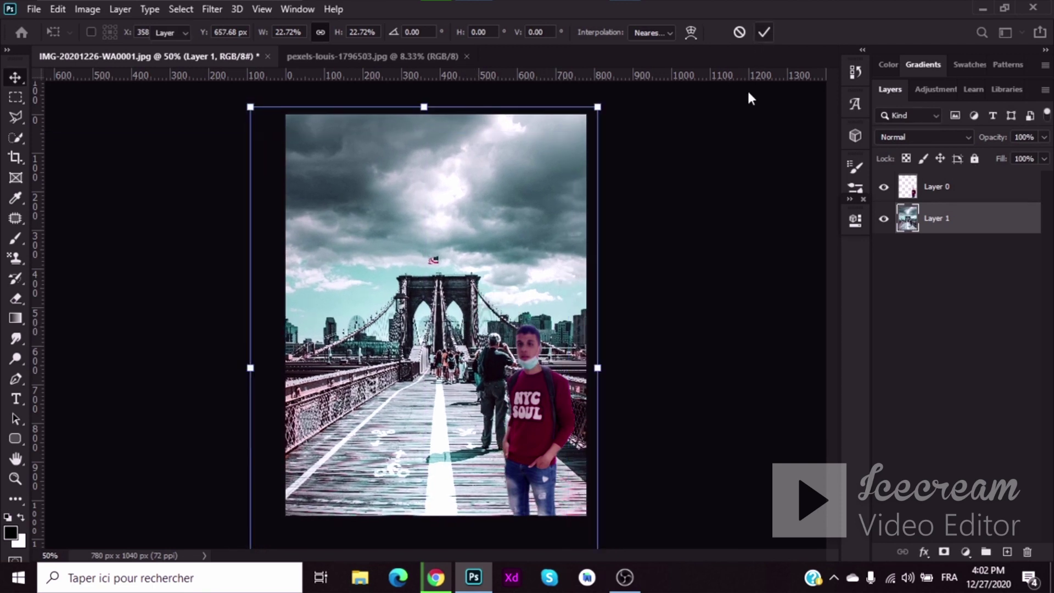
# Select the man's cutout layer and move it slightly upward on the bridge walkway.
pyautogui.click(15, 478)
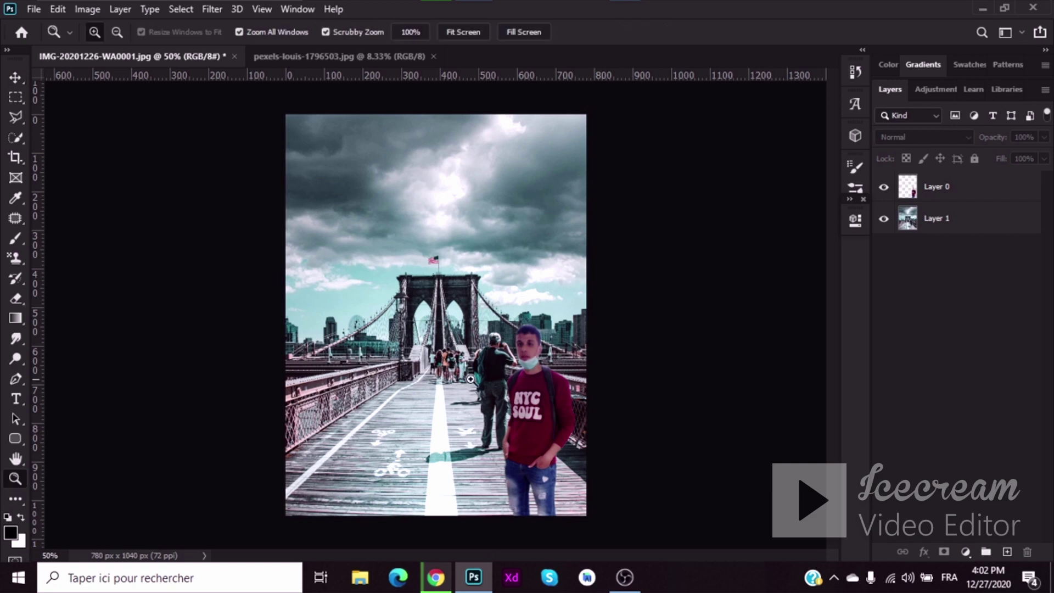
pyautogui.moveTo(472, 380); pyautogui.dragTo(583, 348)
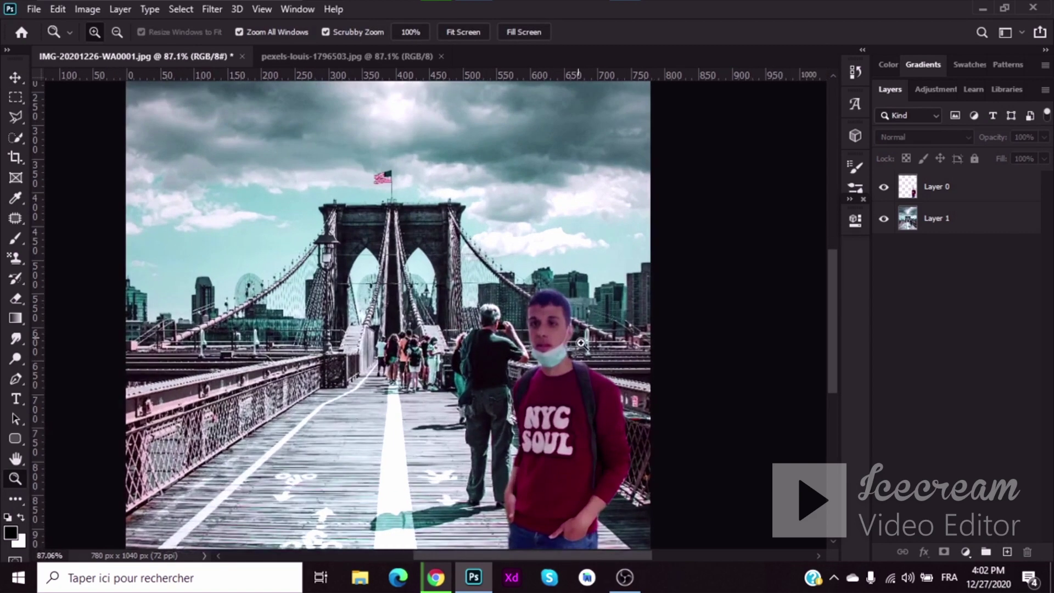
pyautogui.click(463, 32)
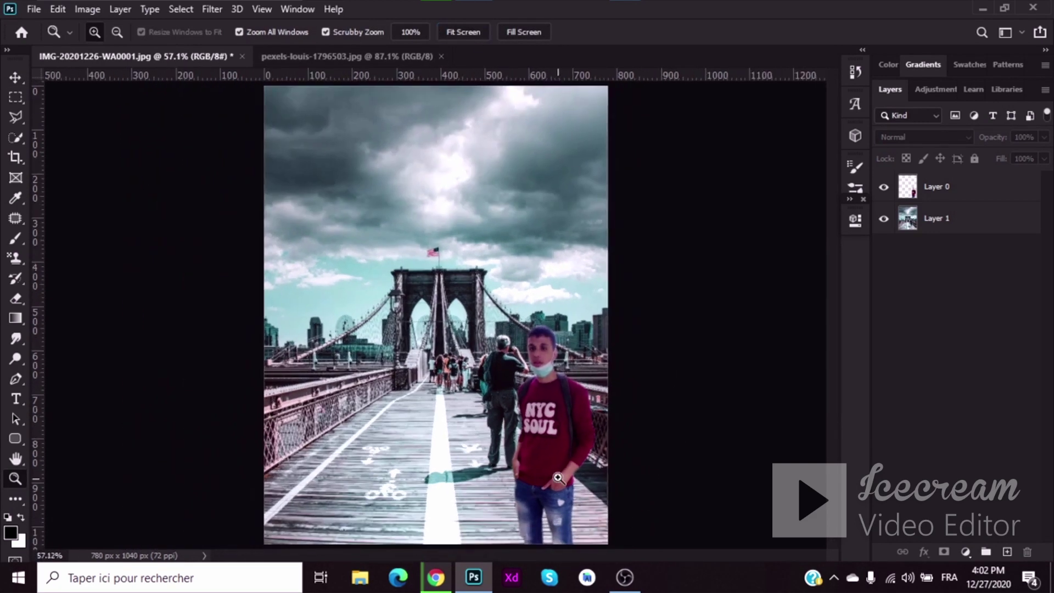
pyautogui.click(15, 77)
pyautogui.click(549, 420)
pyautogui.moveTo(549, 415); pyautogui.dragTo(548, 408)
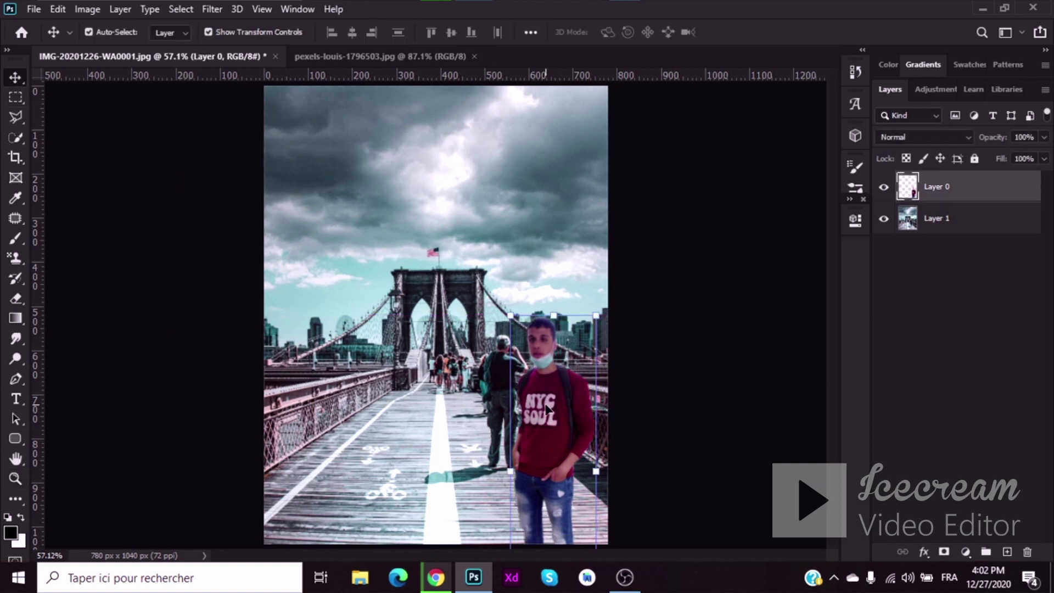
# Leave the man's size as it is and shift his cutout slightly left, closer to the photographer on the bridge.
pyautogui.hotkey('ctrl', 't')
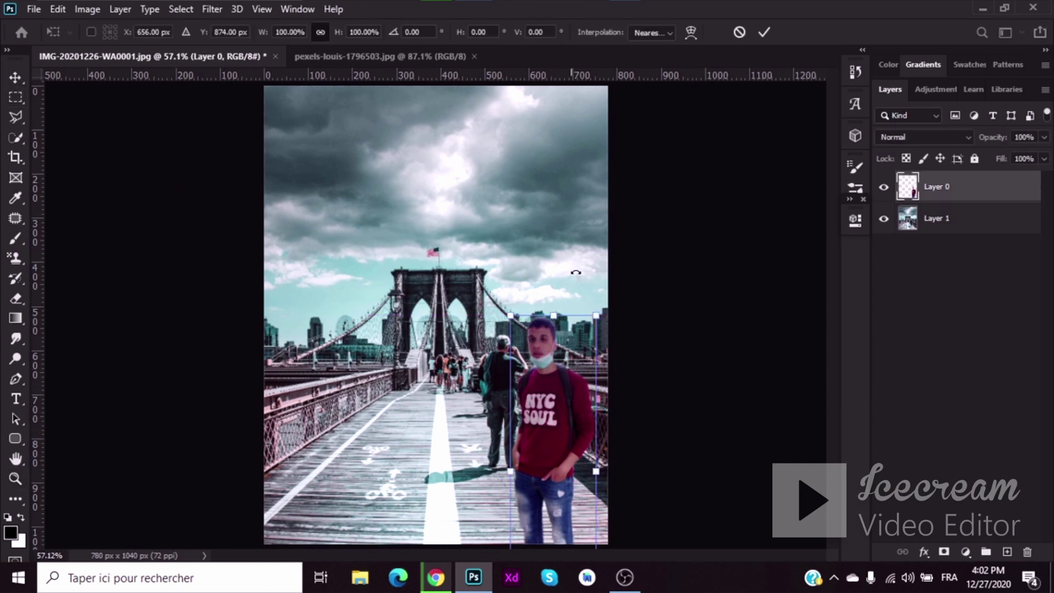
pyautogui.click(756, 31)
pyautogui.moveTo(555, 369)
pyautogui.mouseDown()
pyautogui.moveTo(539, 338)
pyautogui.moveTo(542, 356)
pyautogui.mouseUp()
pyautogui.click(531, 32)
pyautogui.click(530, 32)
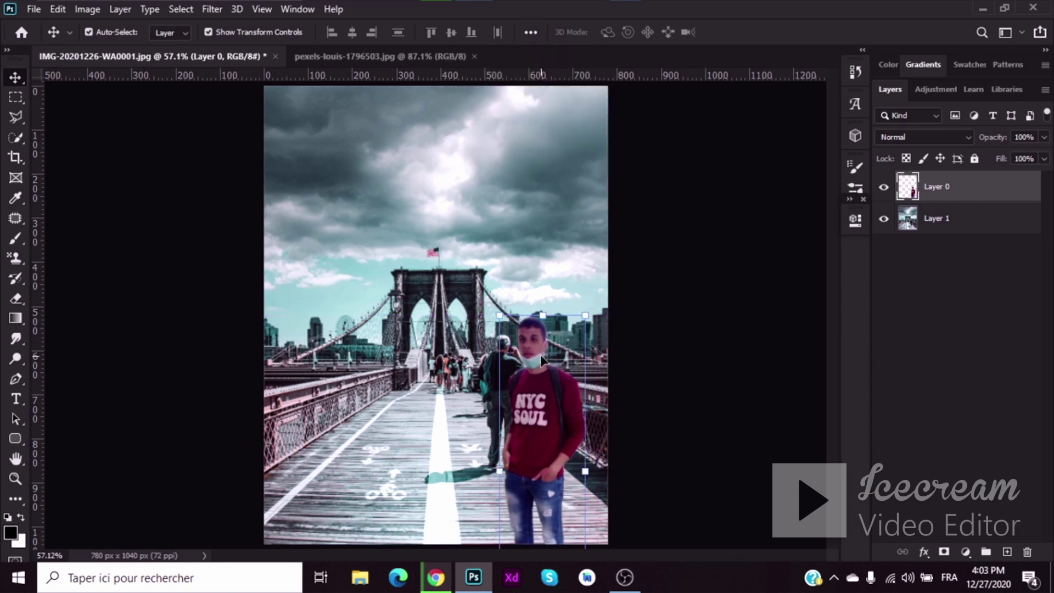
# Apply a Box Blur with a 1-pixel radius to the bridge background layer.
pyautogui.click(436, 293)
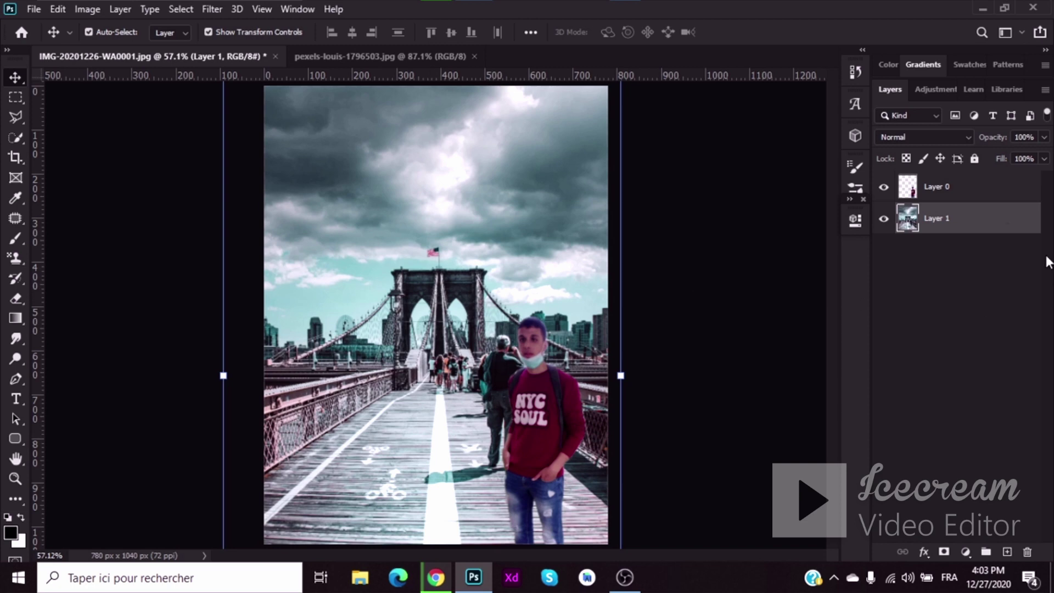
pyautogui.click(211, 9)
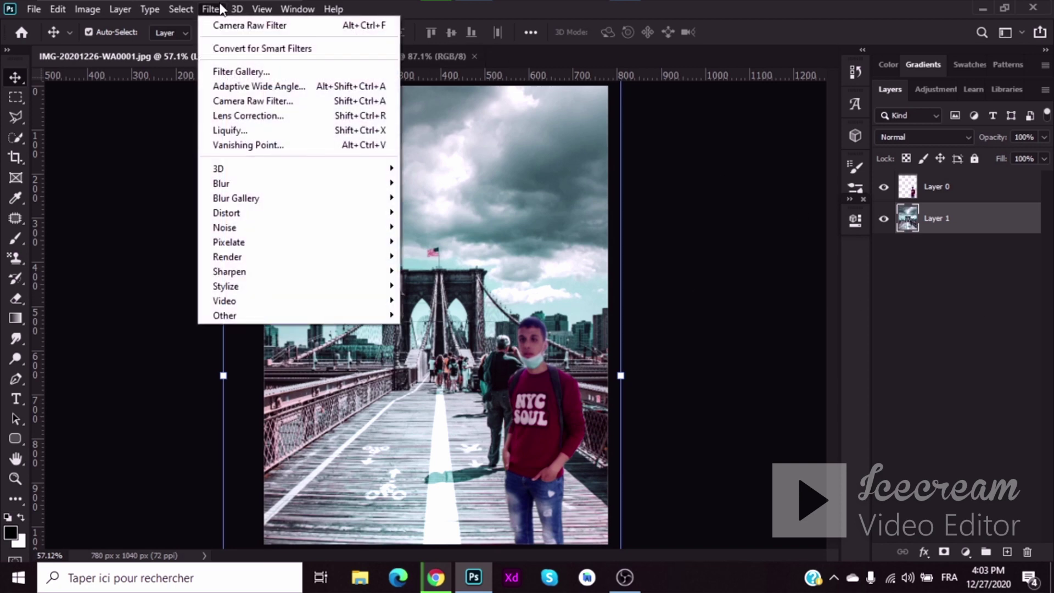
pyautogui.moveTo(265, 188)
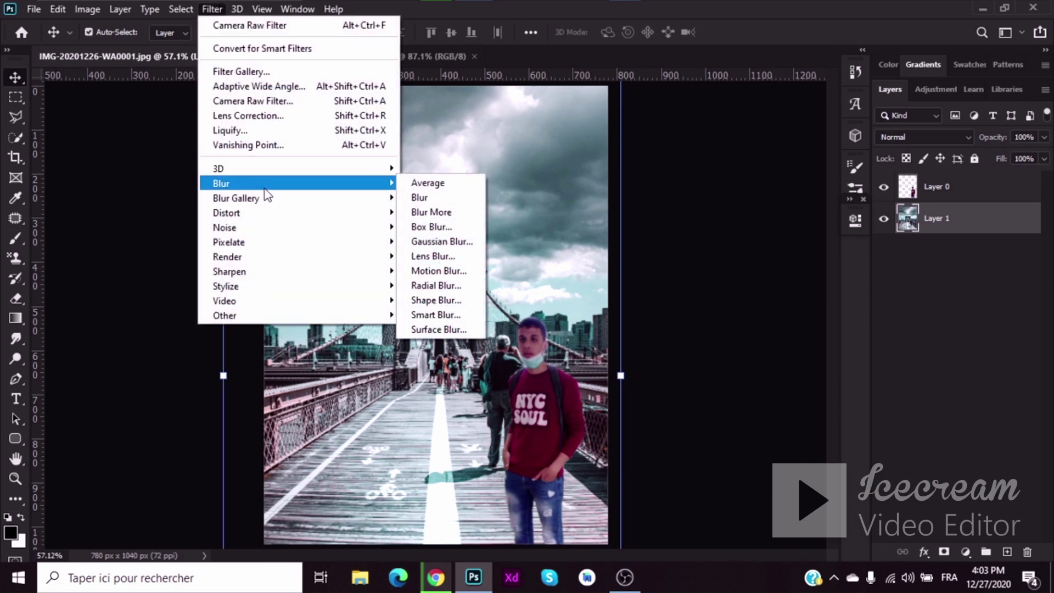
pyautogui.click(456, 227)
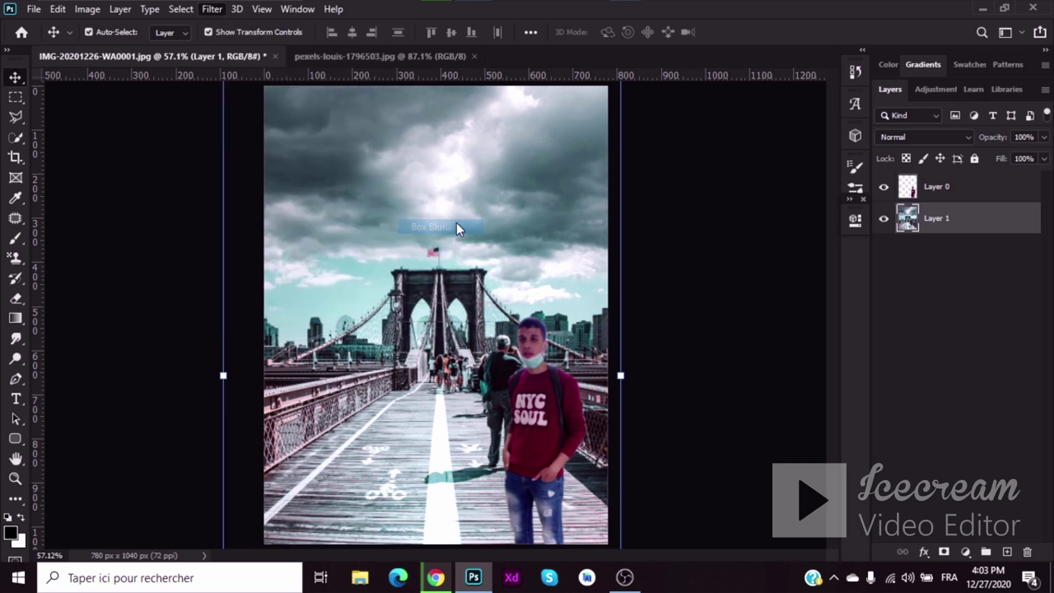
pyautogui.moveTo(549, 336)
pyautogui.mouseDown()
pyautogui.moveTo(535, 338)
pyautogui.moveTo(548, 338)
pyautogui.mouseUp()
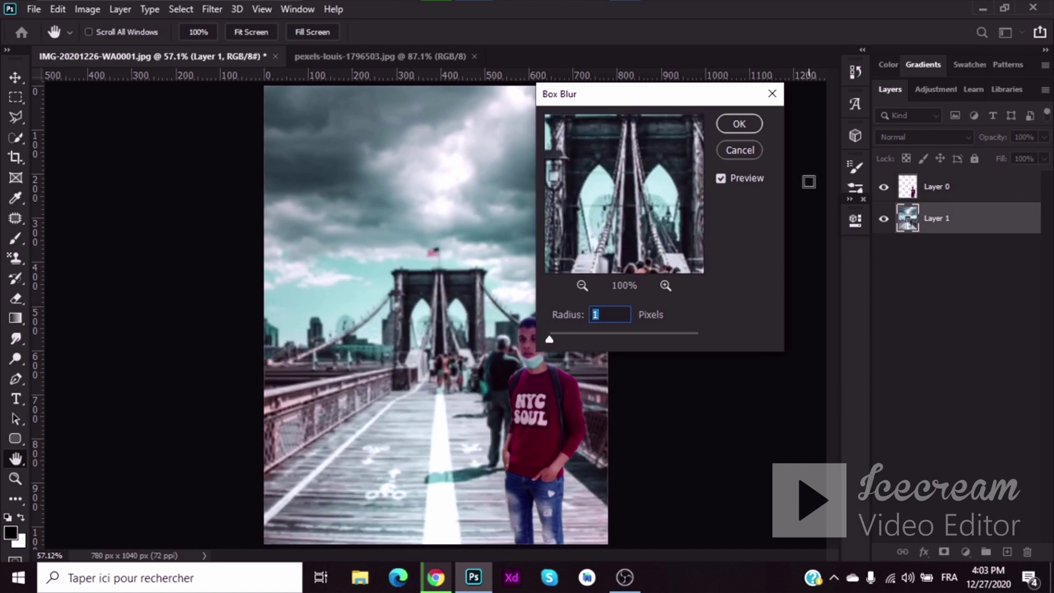
pyautogui.click(758, 122)
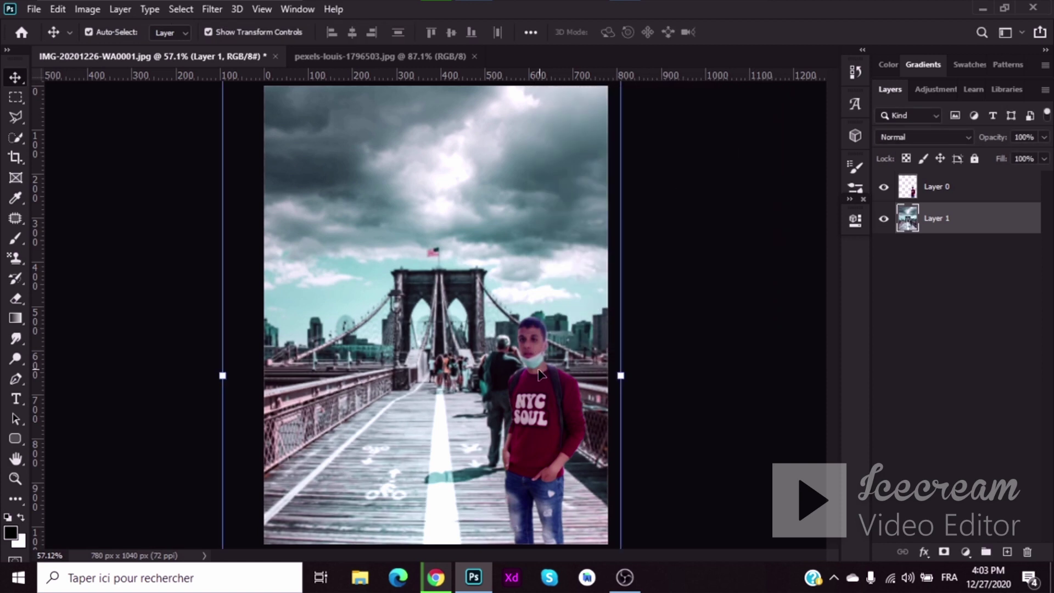
# Move the man's cutout slightly up and open its layer in the Camera Raw Filter.
pyautogui.moveTo(541, 375); pyautogui.dragTo(535, 358)
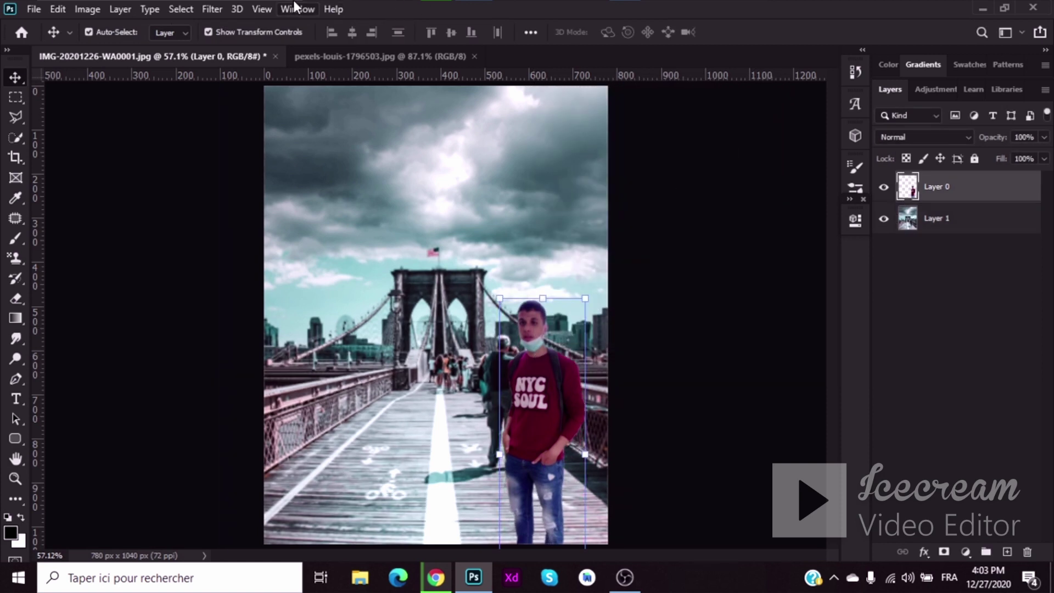
pyautogui.click(211, 9)
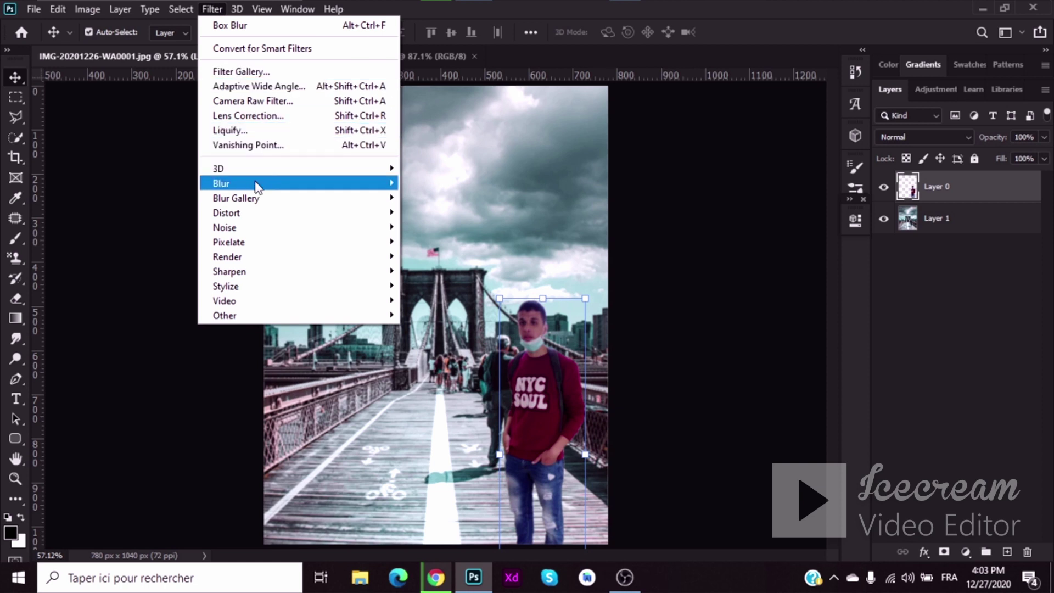
pyautogui.moveTo(257, 187)
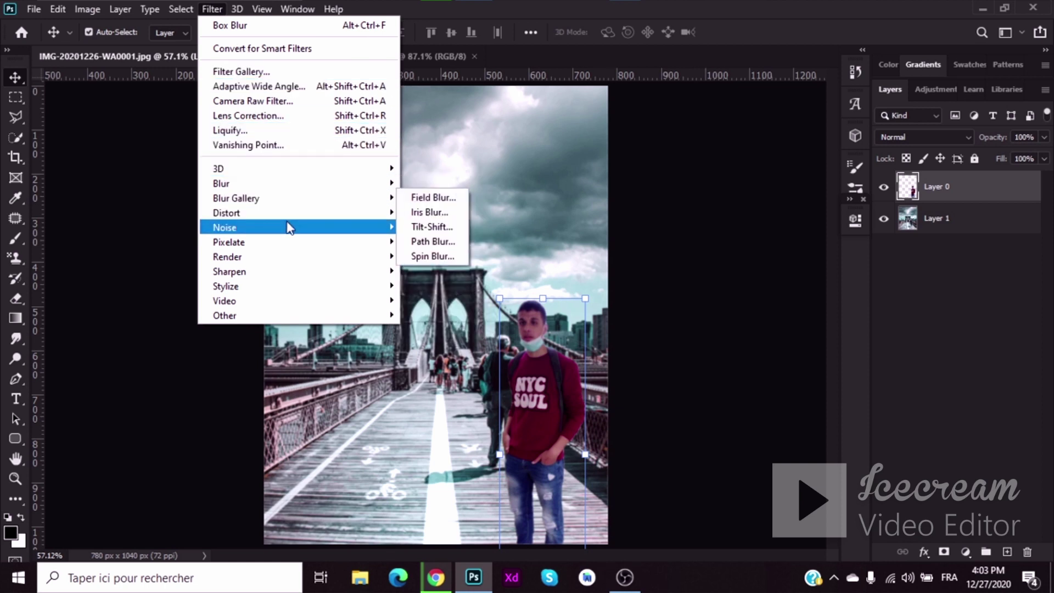
pyautogui.click(308, 101)
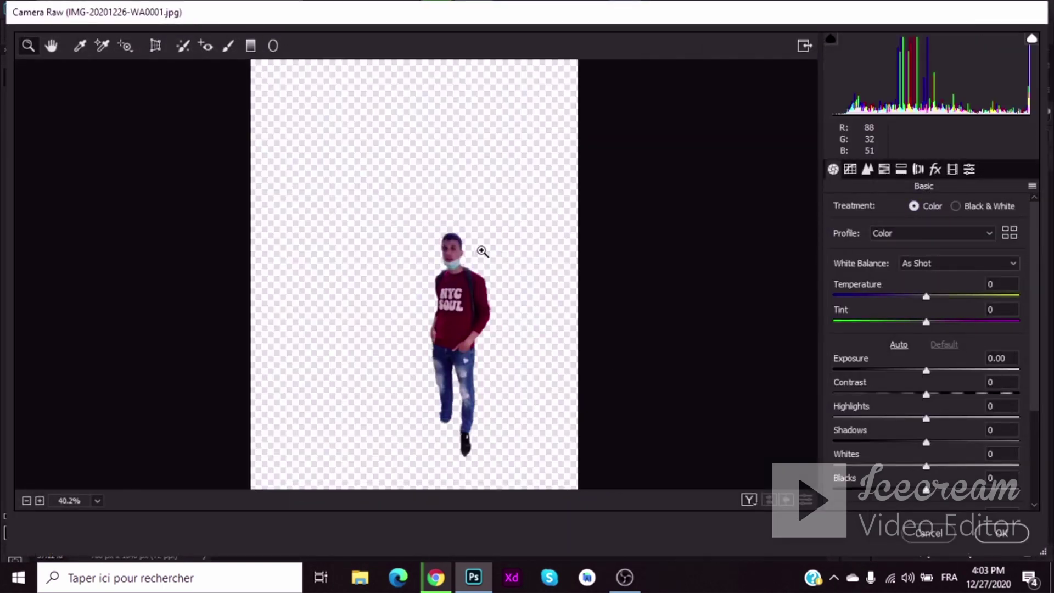
pyautogui.click(482, 251)
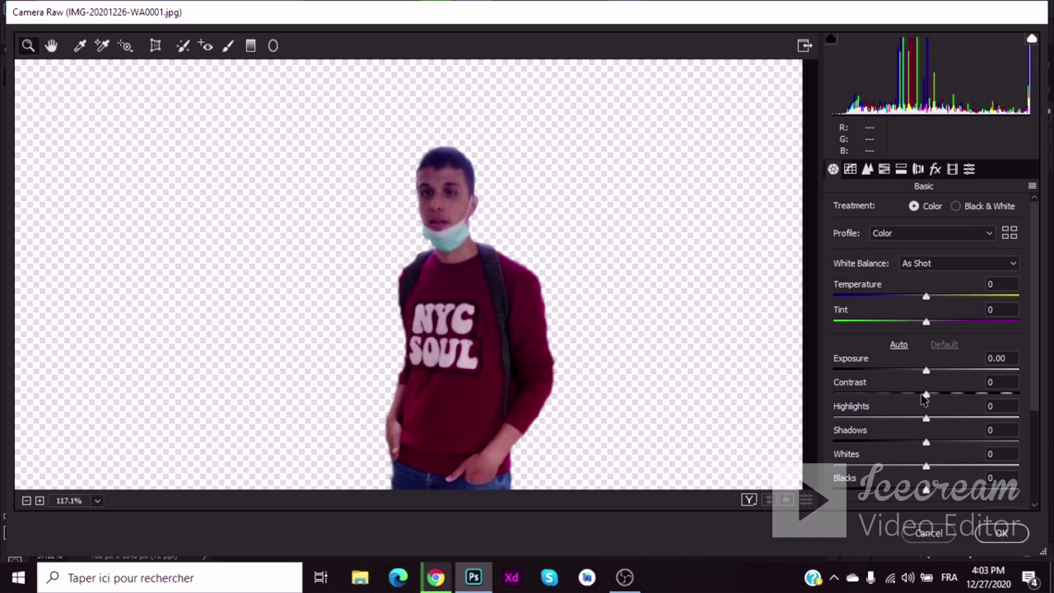
# Leave Contrast at 0, set Highlights to +100, Blacks to +100 and Whites to +79 for the man's cutout, and apply the Camera Raw adjustments.
pyautogui.moveTo(925, 397); pyautogui.dragTo(861, 388)
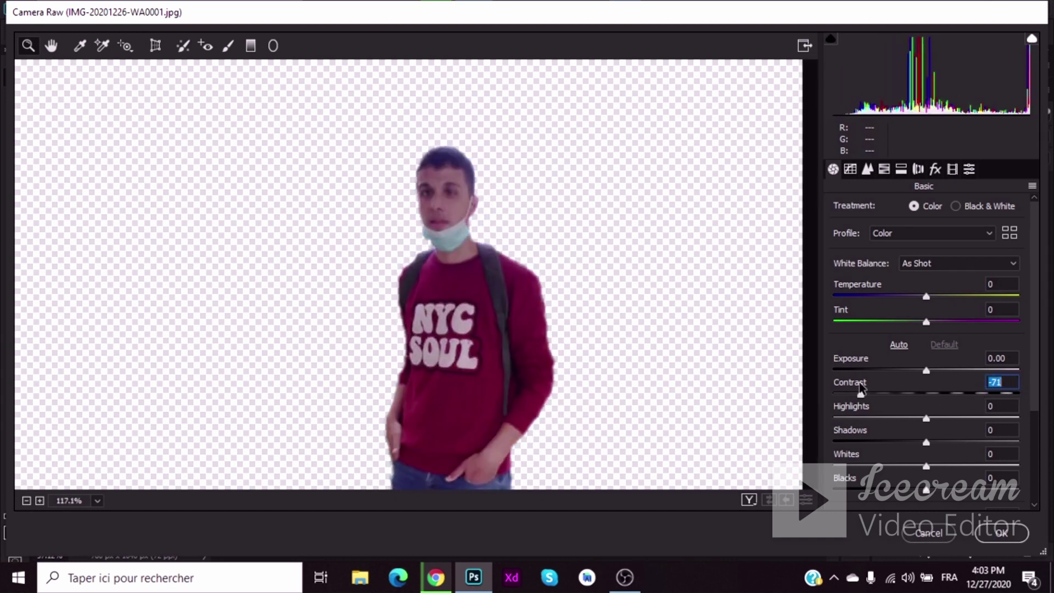
pyautogui.doubleClick(861, 392)
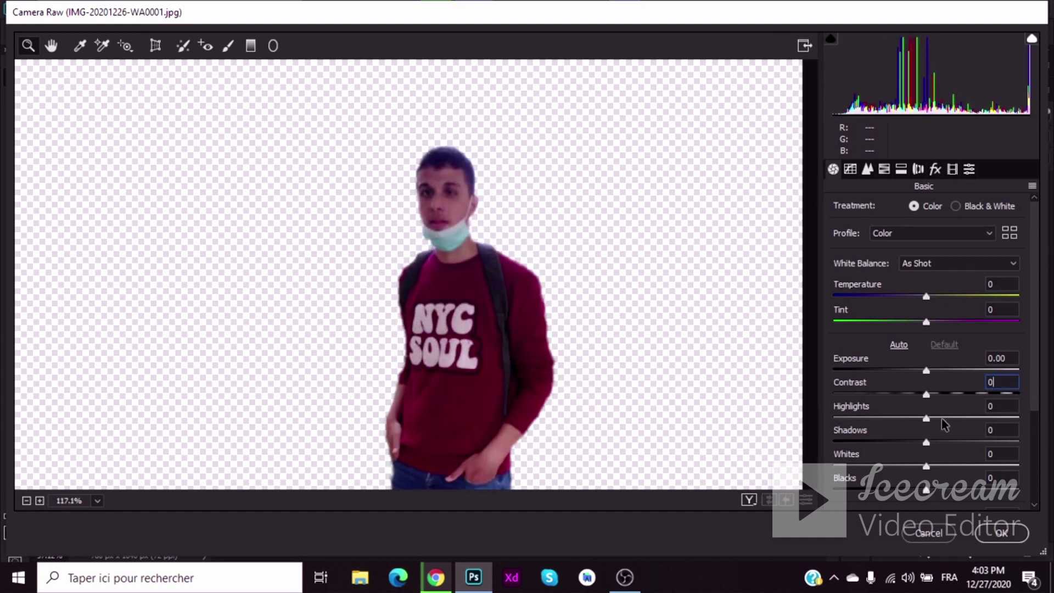
pyautogui.moveTo(927, 419); pyautogui.dragTo(1019, 423)
pyautogui.scroll(-1, 928, 437)
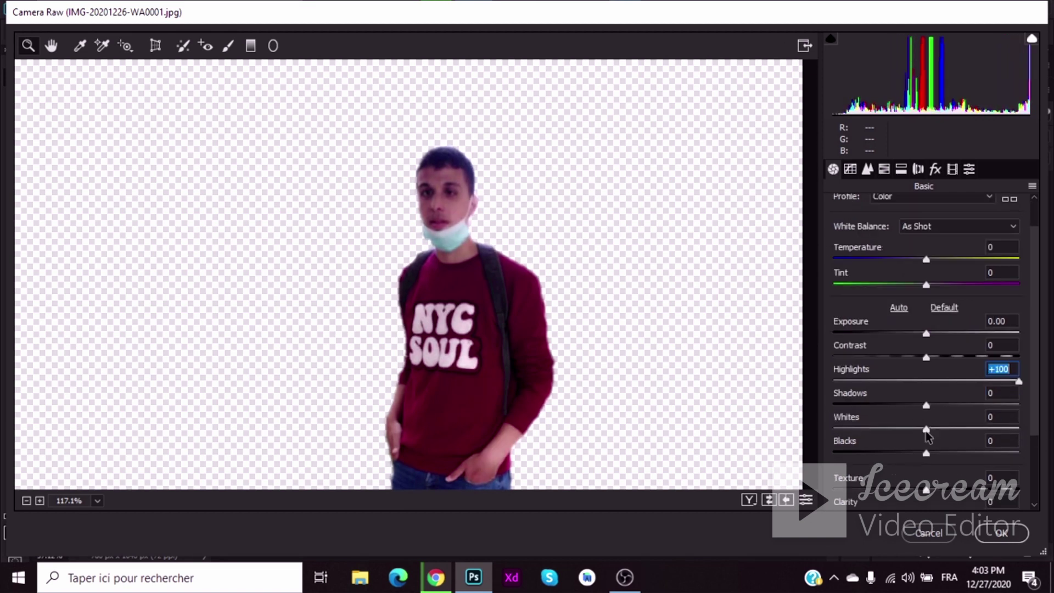
pyautogui.scroll(-1, 929, 436)
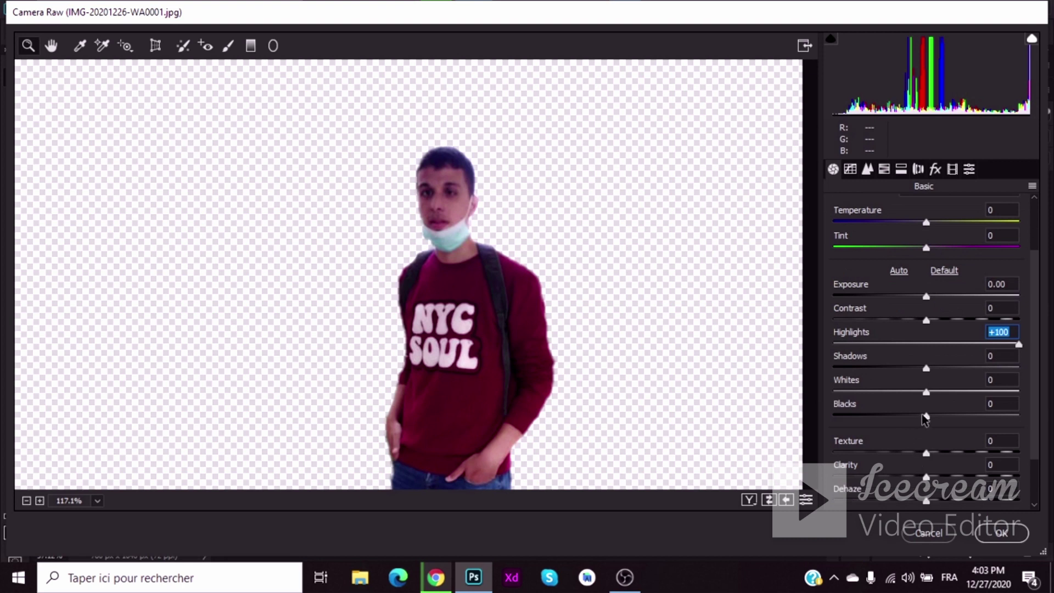
pyautogui.scroll(-2, 924, 431)
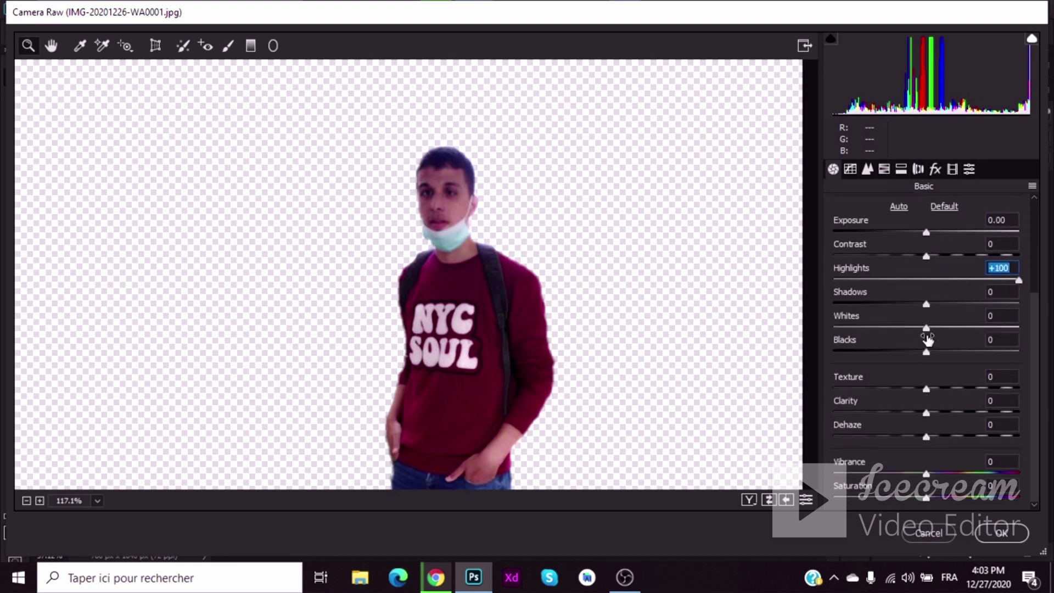
pyautogui.moveTo(927, 352); pyautogui.dragTo(1022, 355)
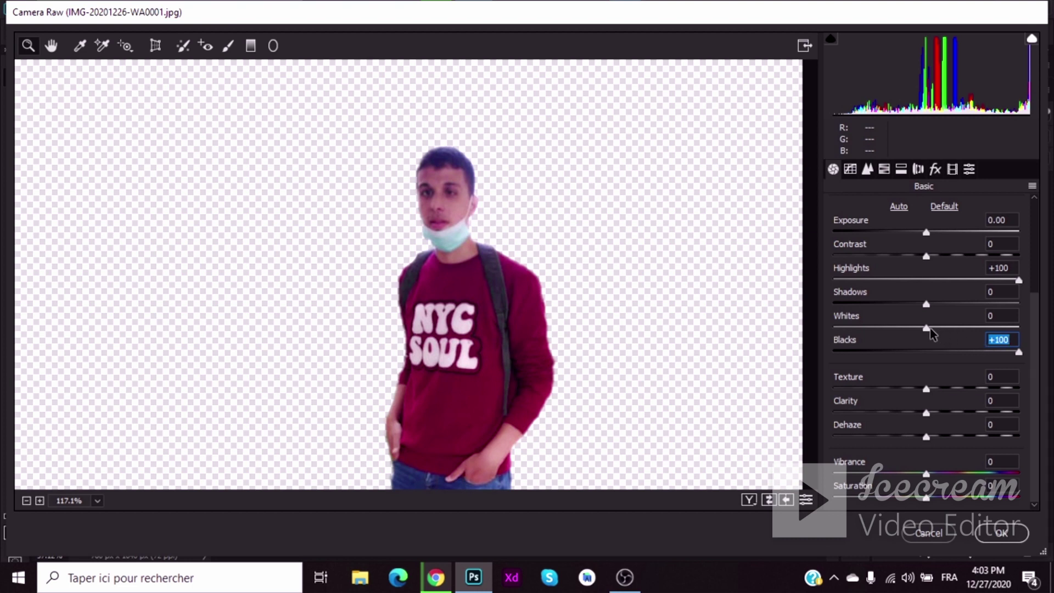
pyautogui.moveTo(931, 335); pyautogui.dragTo(1000, 331)
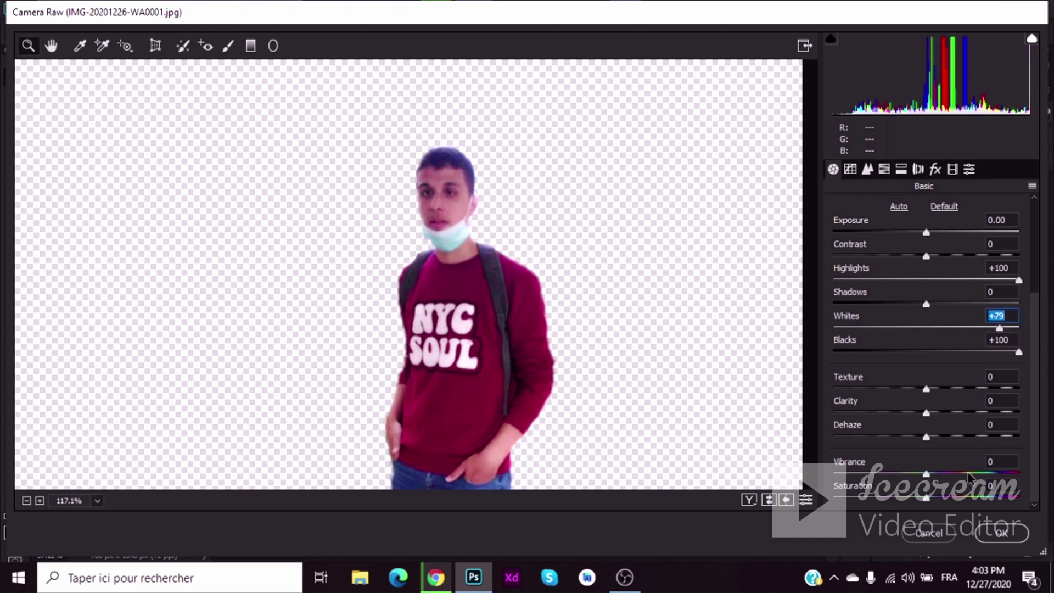
pyautogui.click(994, 534)
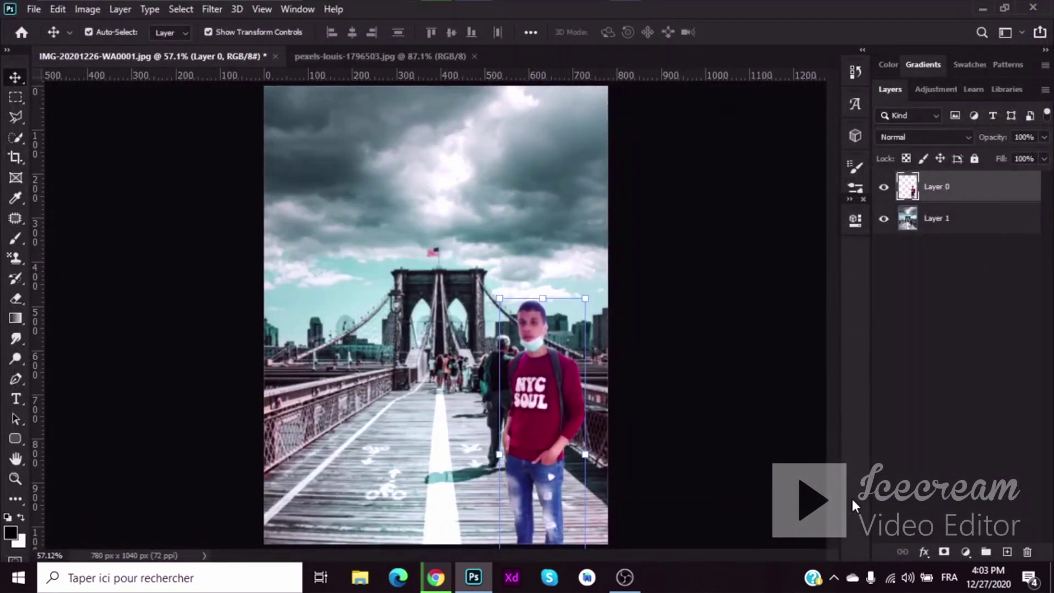
pyautogui.moveTo(532, 392); pyautogui.dragTo(481, 357)
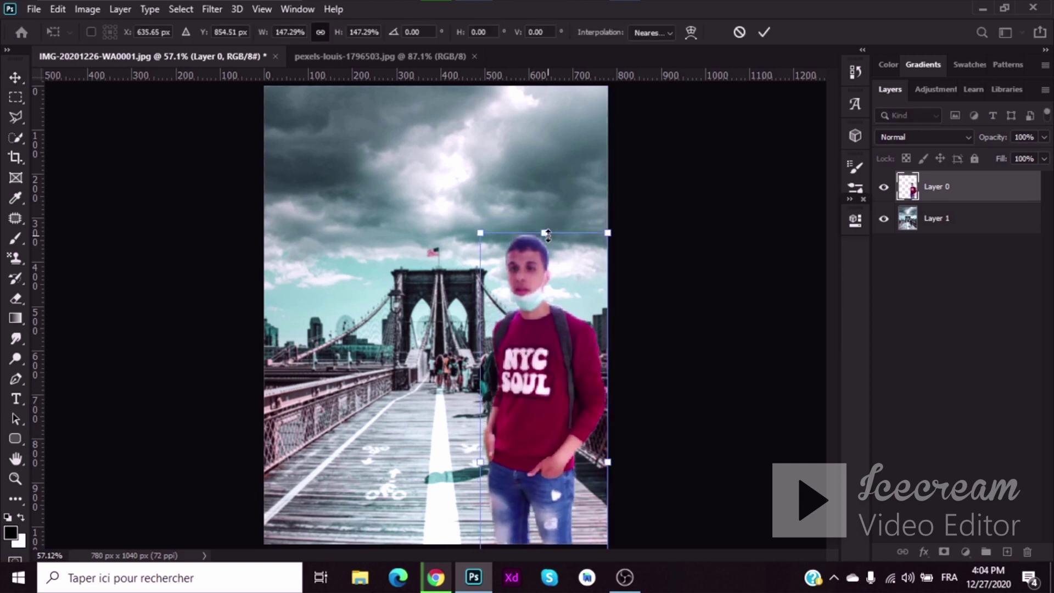
pyautogui.moveTo(544, 232); pyautogui.dragTo(540, 264)
pyautogui.click(739, 32)
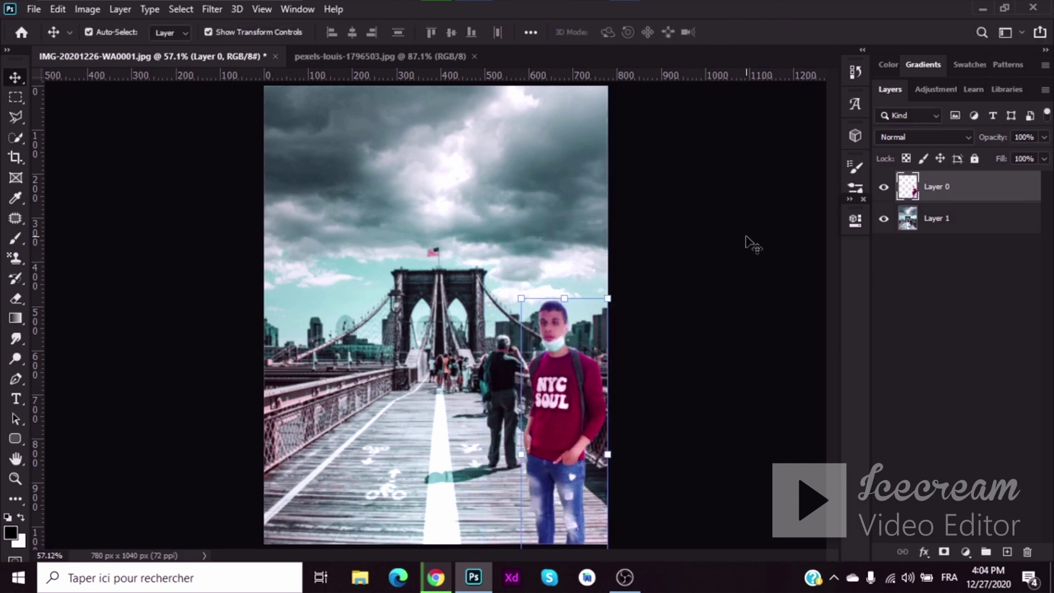
# Move the man's cutout left and slightly up so it stands just beside the photographer on the bridge.
pyautogui.moveTo(566, 423); pyautogui.dragTo(546, 373)
pyautogui.click(544, 381)
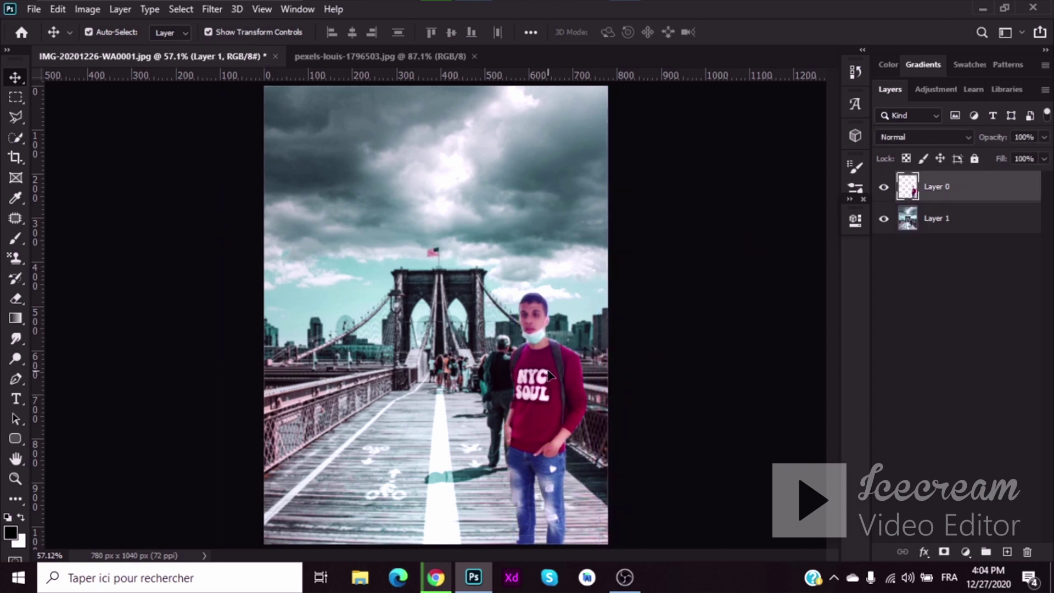
pyautogui.click(718, 353)
pyautogui.click(545, 367)
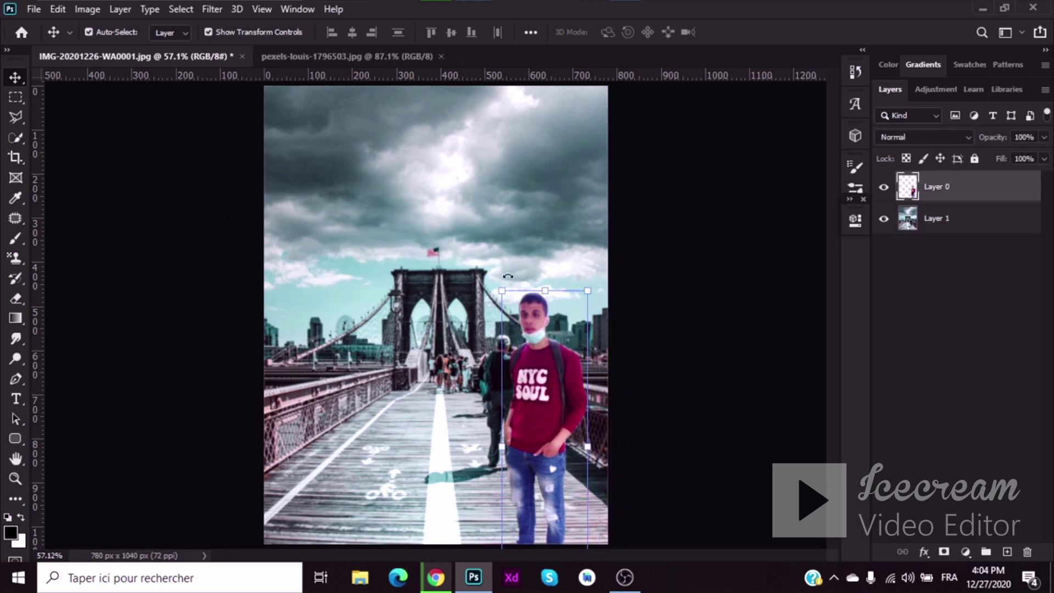
# Crop the composition to about 570 × 771 px around the man and the bridge tower.
pyautogui.click(520, 228)
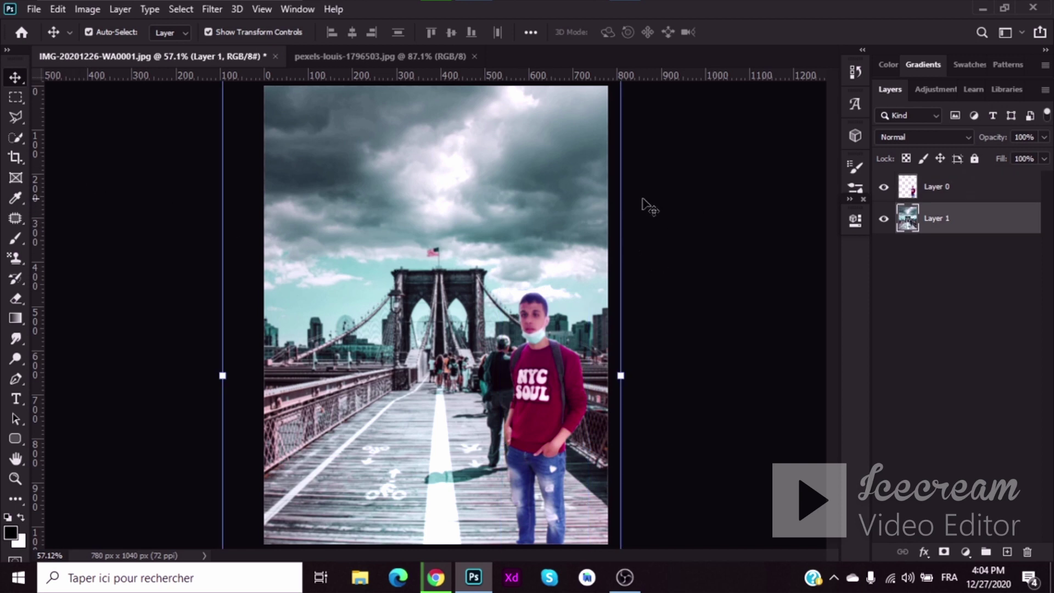
pyautogui.click(15, 158)
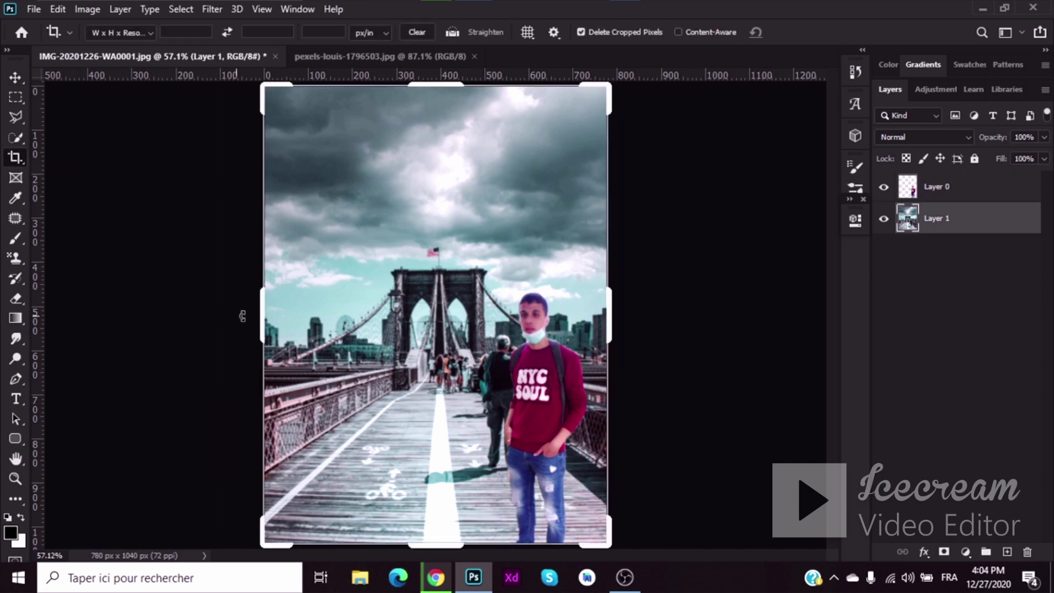
pyautogui.moveTo(242, 316); pyautogui.dragTo(317, 321)
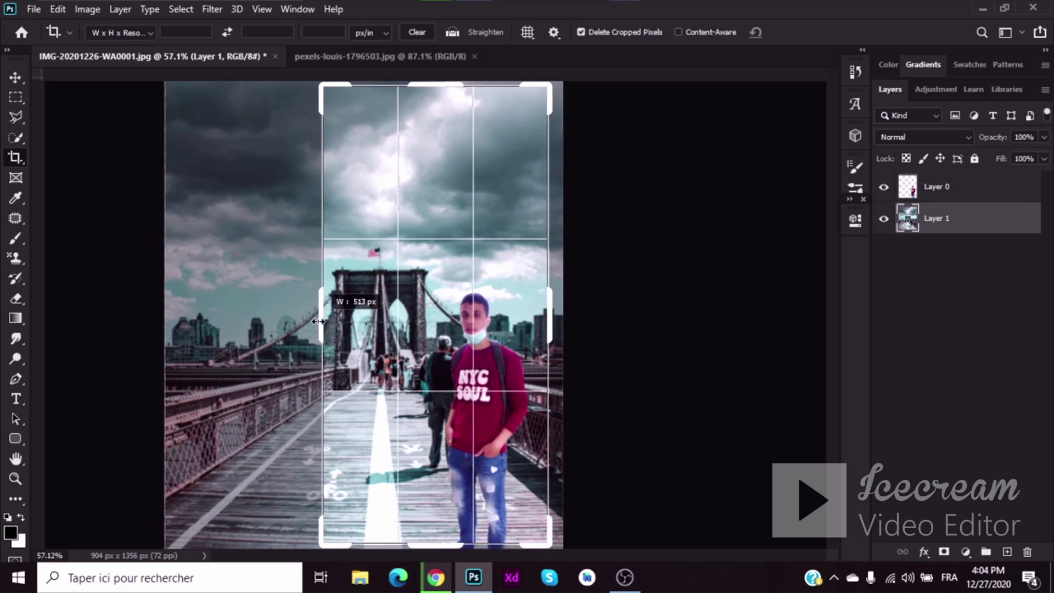
pyautogui.moveTo(439, 85); pyautogui.dragTo(439, 144)
pyautogui.moveTo(318, 315); pyautogui.dragTo(299, 315)
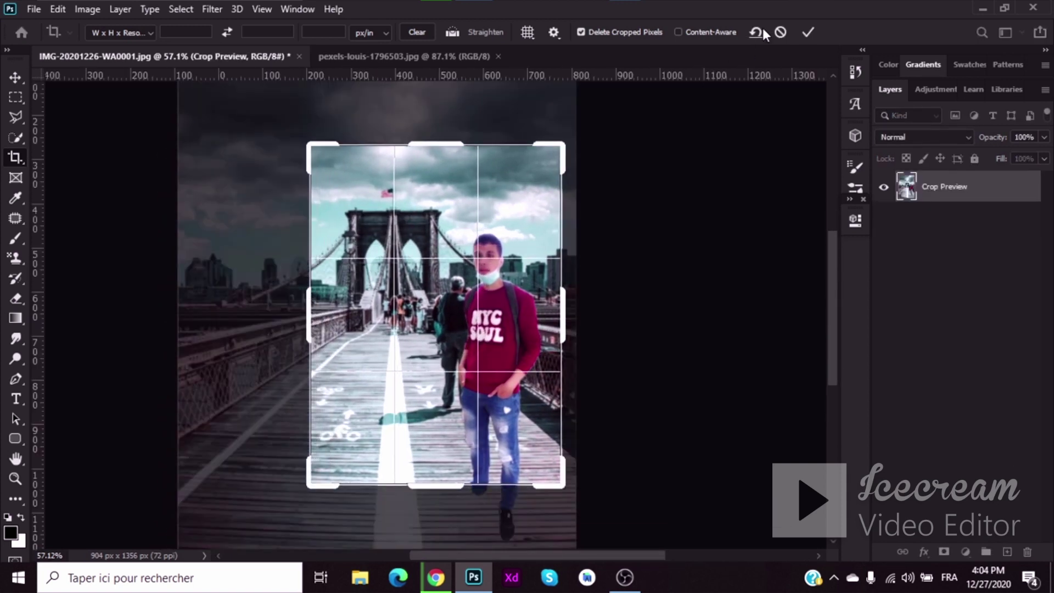
pyautogui.click(808, 32)
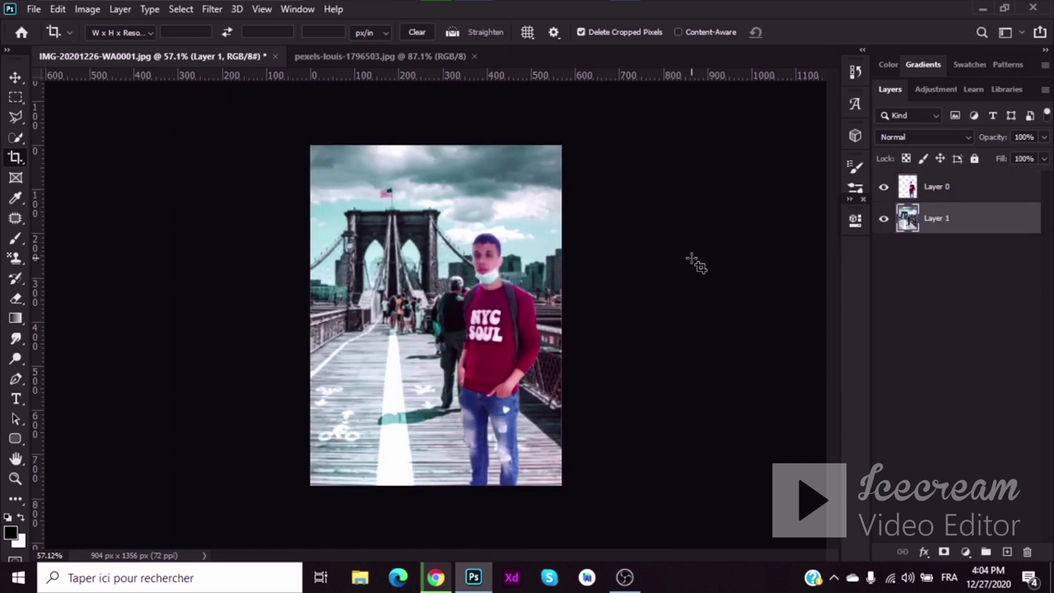
# Move the man's cutout slightly down and against the right edge of the cropped image, clear of the photographer, then deselect it.
pyautogui.click(14, 77)
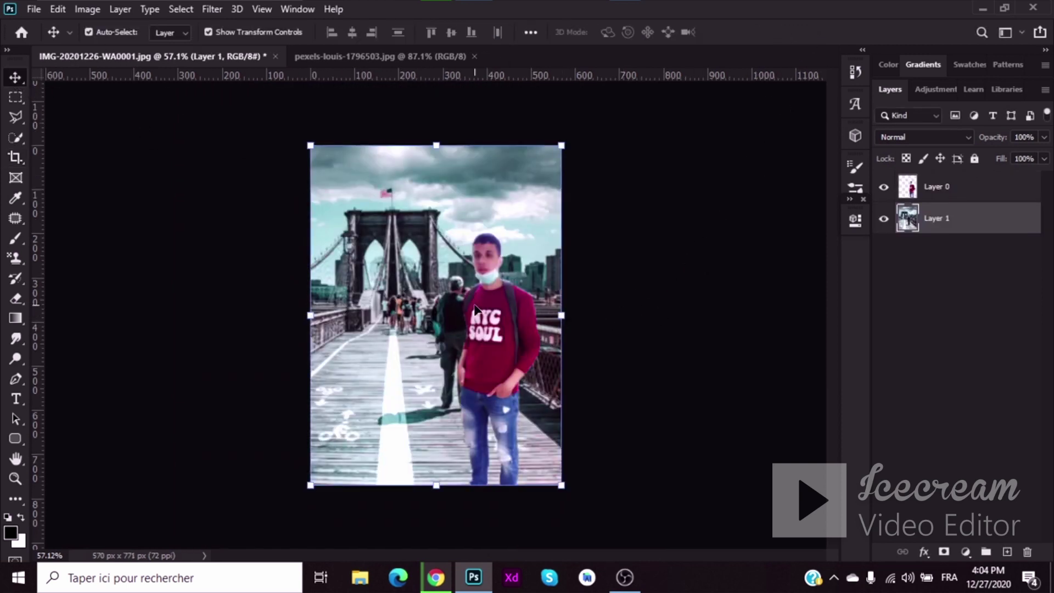
pyautogui.moveTo(492, 314); pyautogui.dragTo(509, 329)
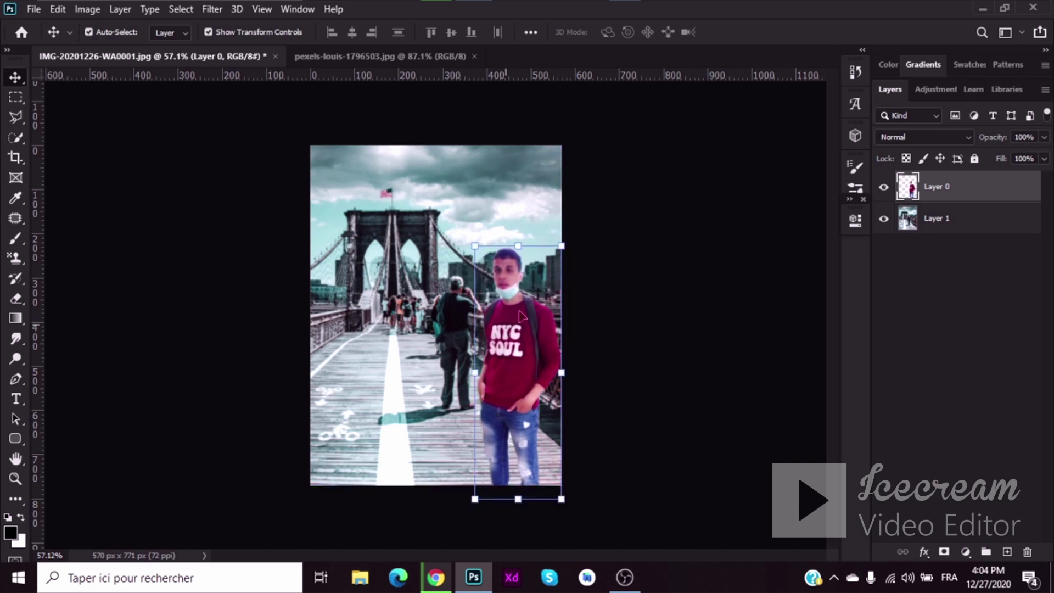
pyautogui.click(635, 259)
pyautogui.click(15, 478)
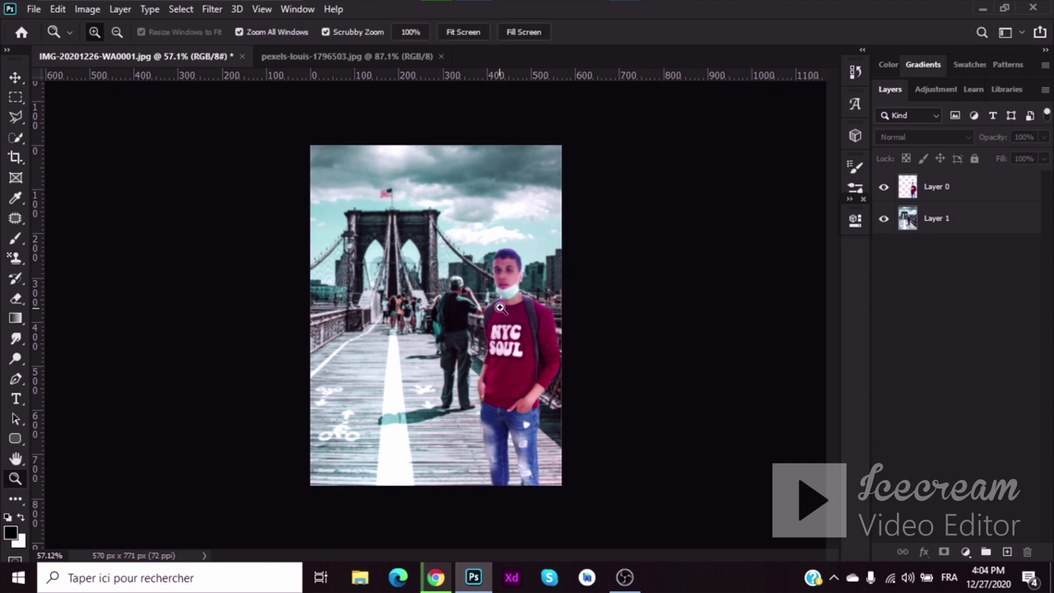
pyautogui.moveTo(555, 264); pyautogui.dragTo(587, 263)
pyautogui.click(460, 31)
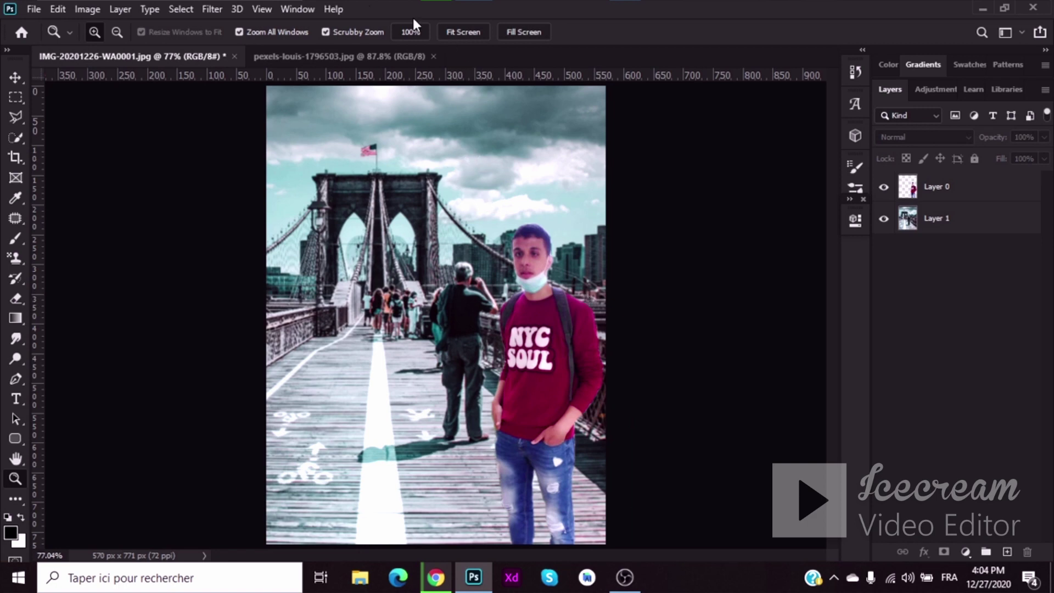
pyautogui.click(214, 9)
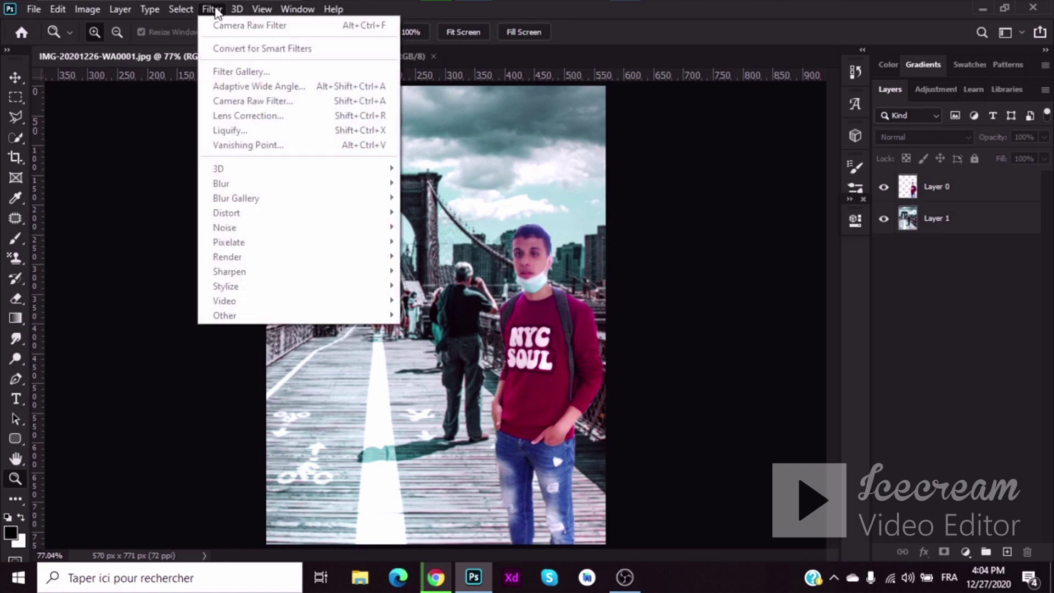
pyautogui.click(878, 348)
pyautogui.click(855, 190)
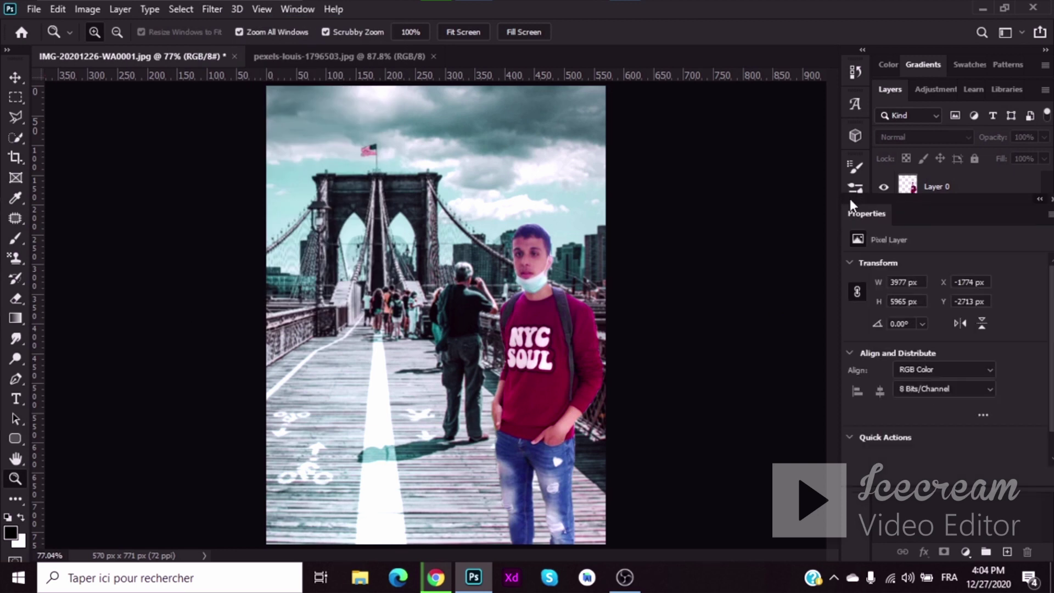
pyautogui.click(1040, 209)
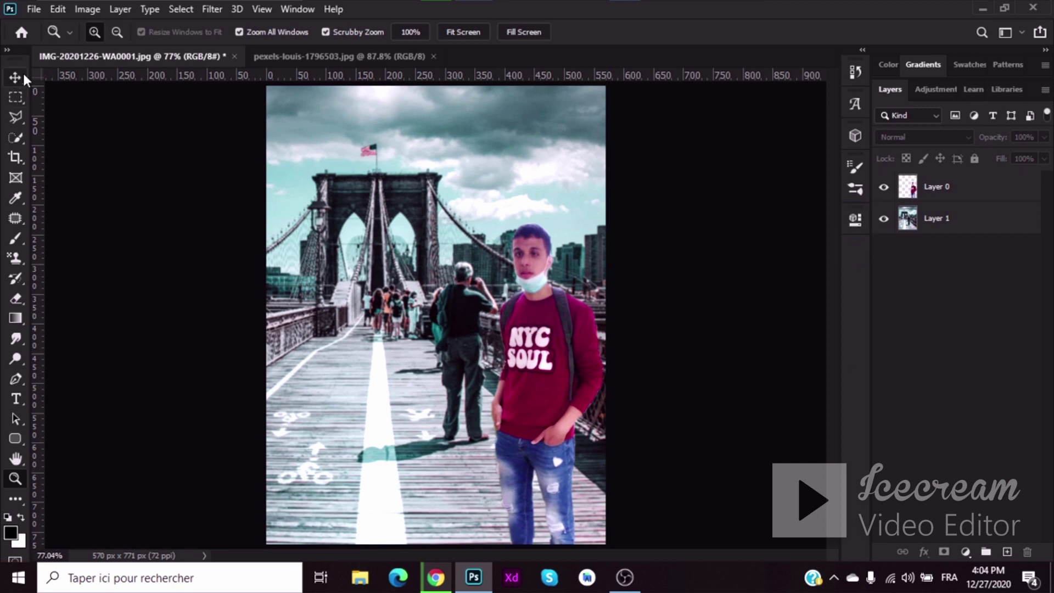
# Flatten the man's cutout and the bridge picture into one locked background layer.
pyautogui.rightClick(937, 230)
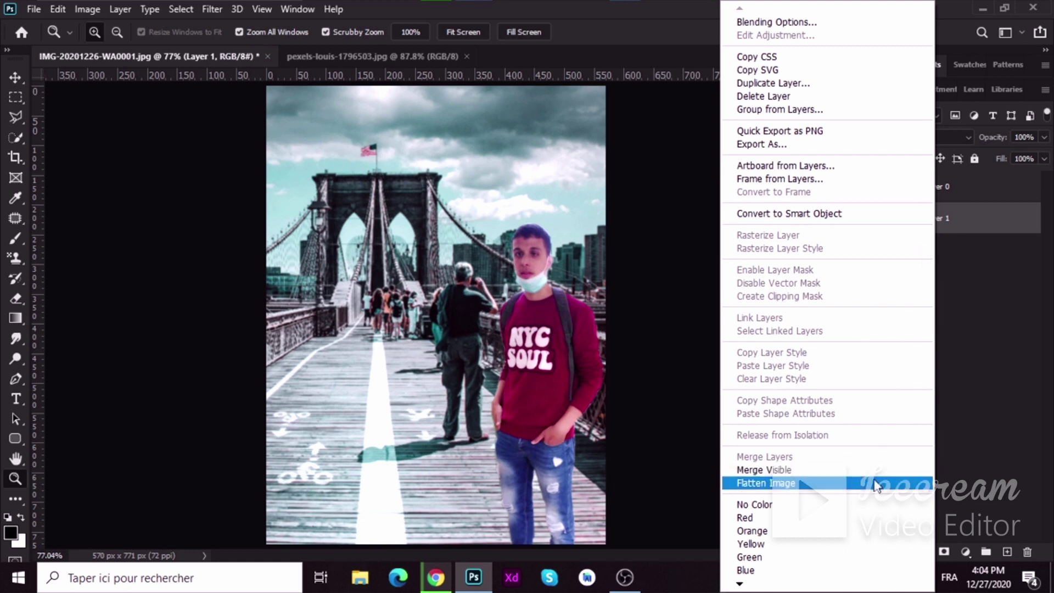
pyautogui.click(874, 483)
pyautogui.click(1025, 188)
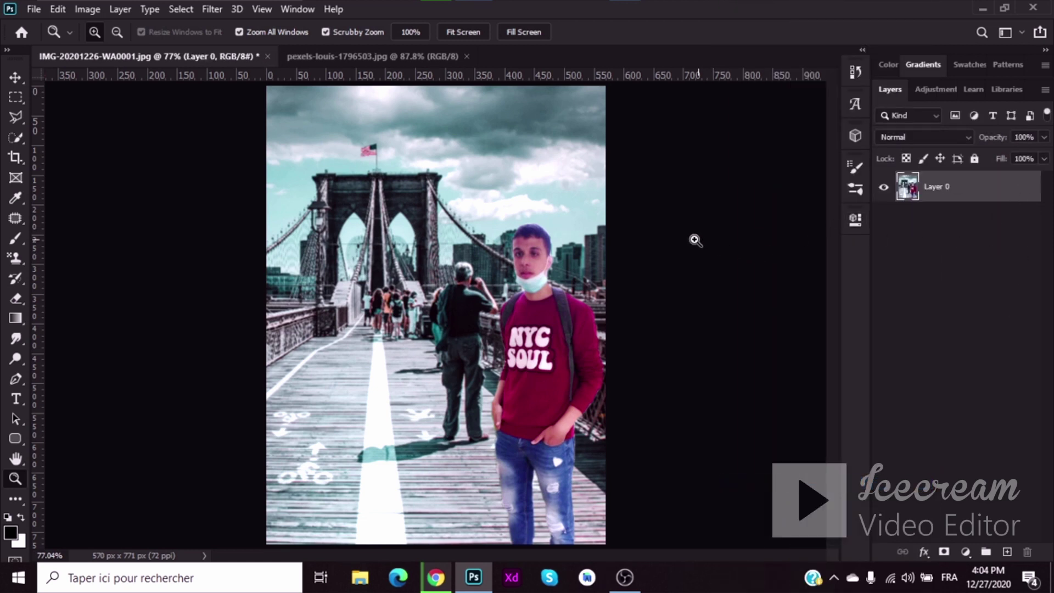
pyautogui.hotkey('ctrl', 'z')
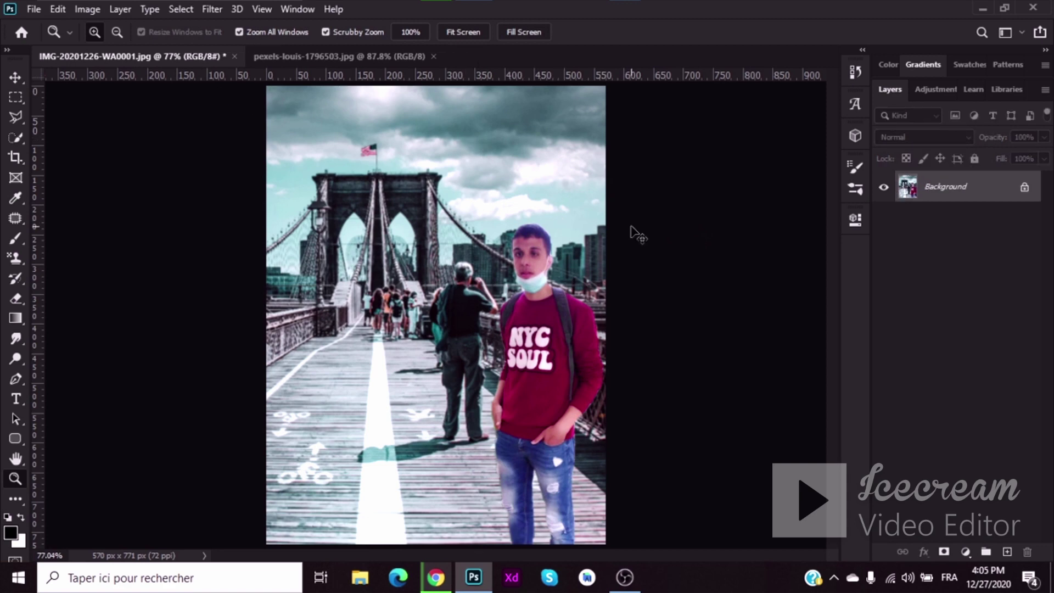
# Start the Camera Raw filter on the flattened image and set the sharpening Detail to 52.
pyautogui.click(214, 8)
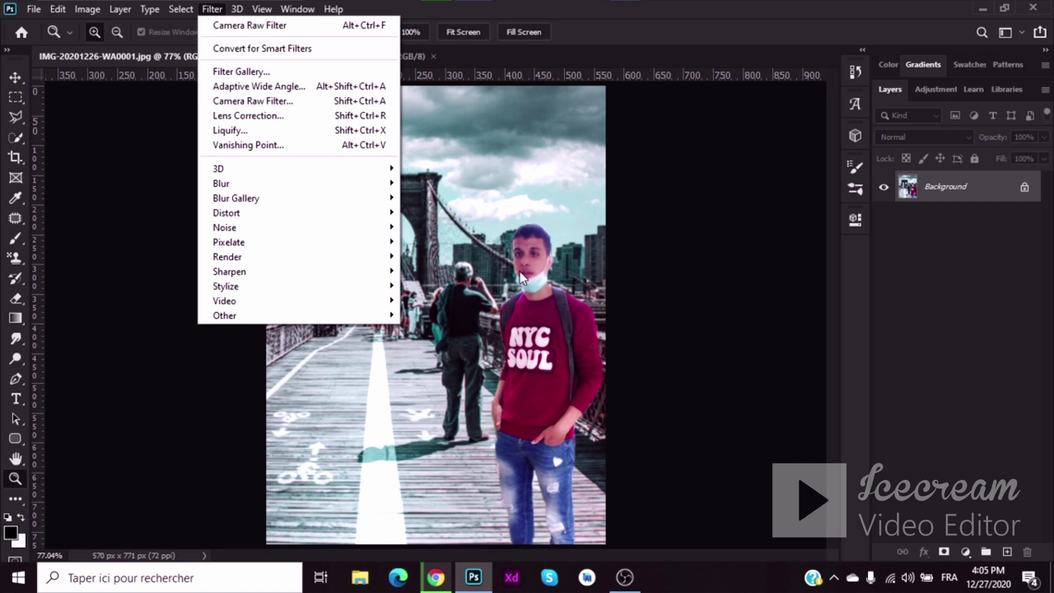
pyautogui.click(510, 256)
pyautogui.click(213, 8)
pyautogui.click(291, 104)
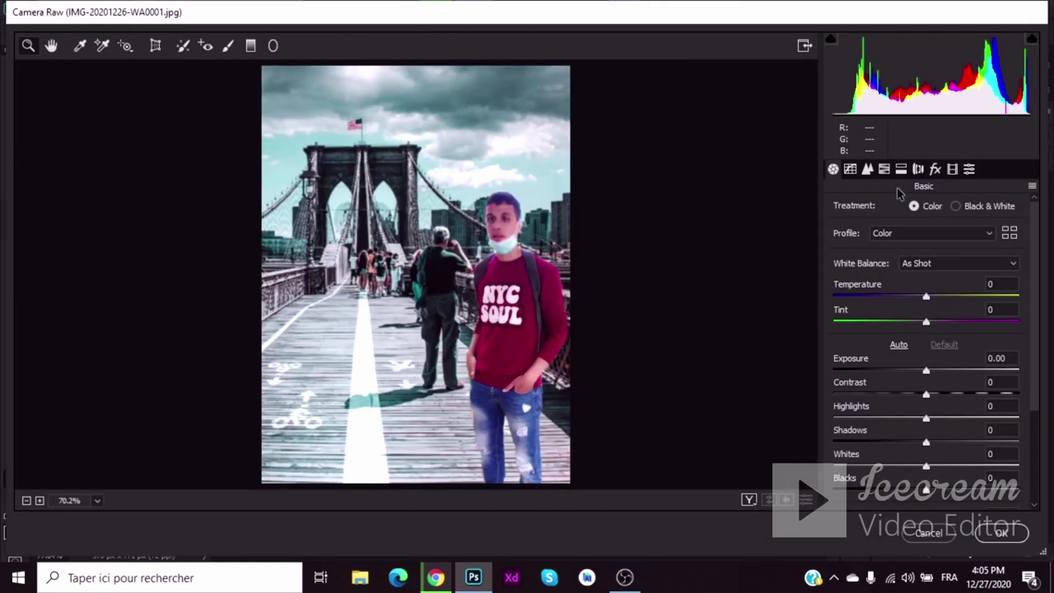
pyautogui.click(868, 170)
pyautogui.moveTo(880, 283); pyautogui.dragTo(930, 284)
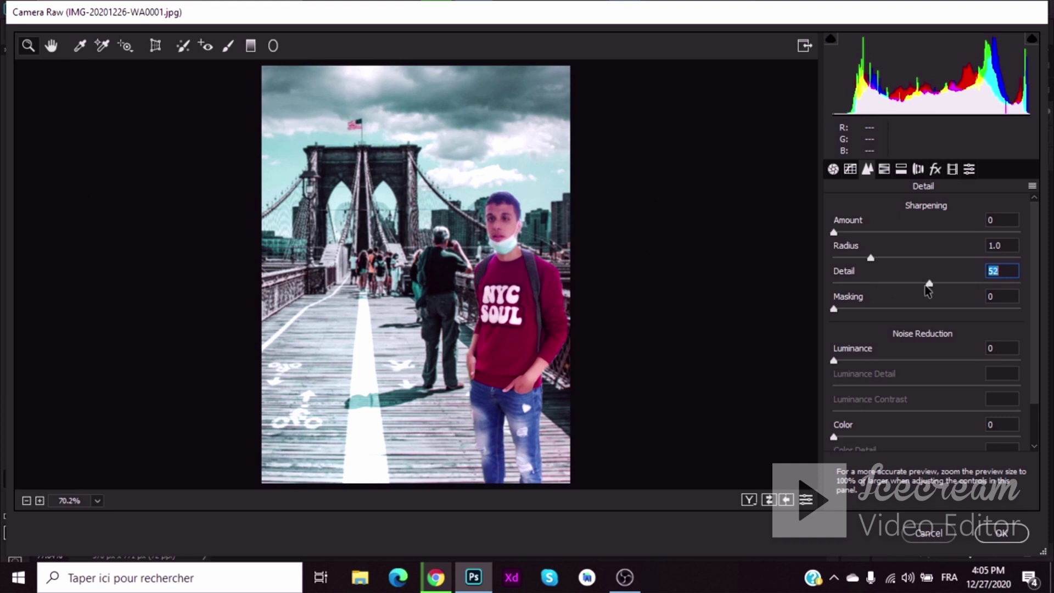
# Set the HSL hue of Oranges to +37, Reds to -8 and Blues to -22.
pyautogui.click(885, 171)
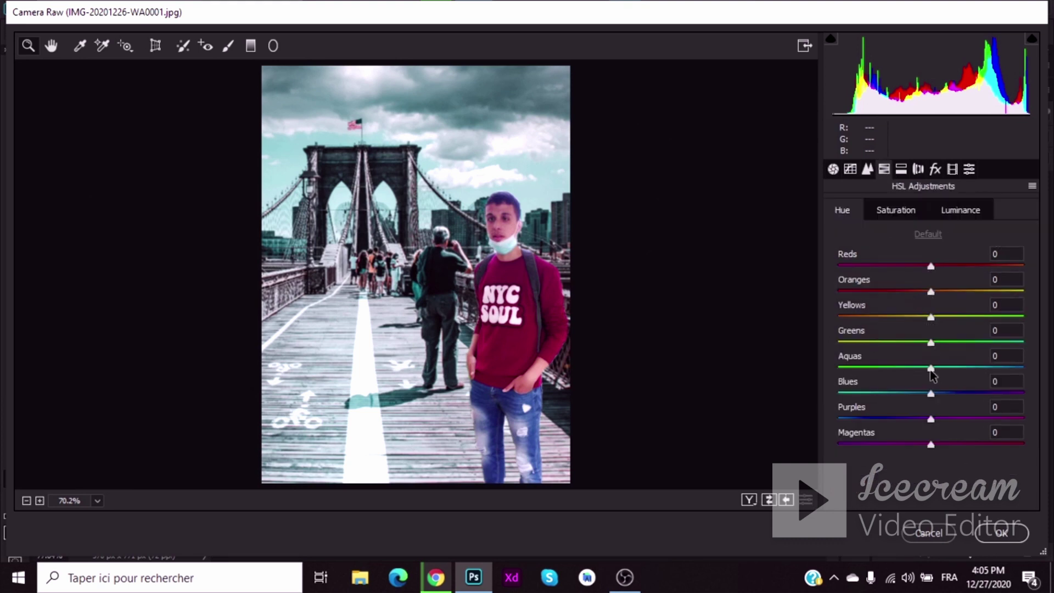
pyautogui.moveTo(931, 291); pyautogui.dragTo(917, 266)
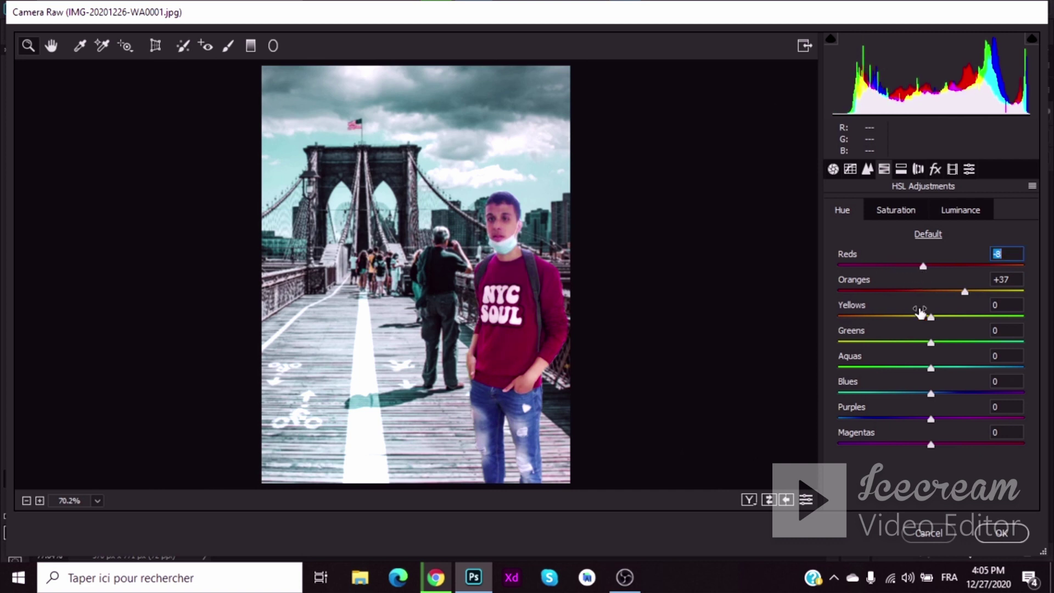
pyautogui.moveTo(931, 394)
pyautogui.mouseDown()
pyautogui.moveTo(874, 384)
pyautogui.moveTo(912, 387)
pyautogui.mouseUp()
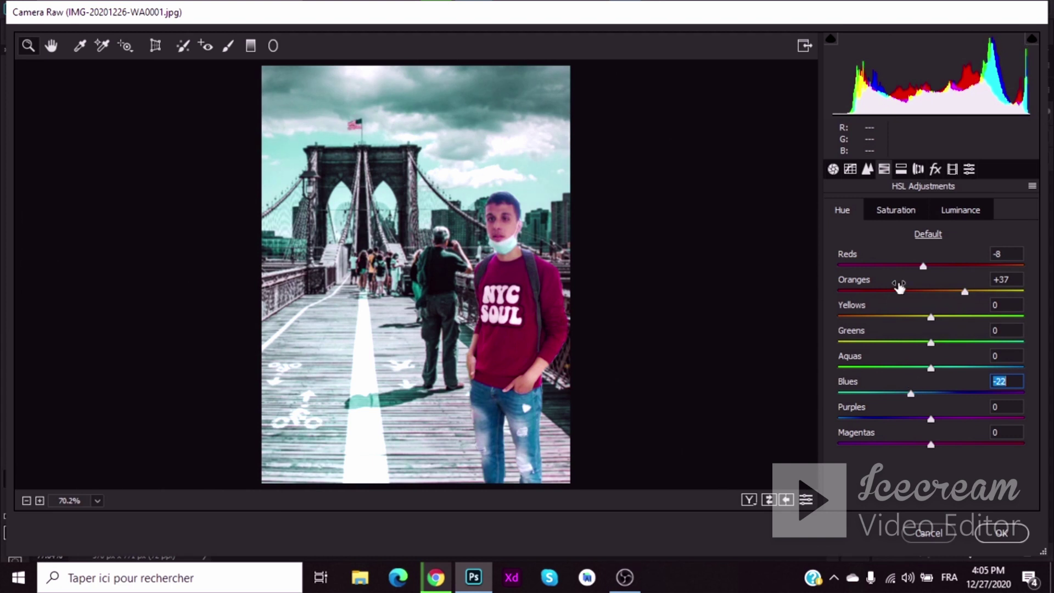
# Try a Yellows saturation of -98, undo it and return to the hue adjustments.
pyautogui.click(905, 216)
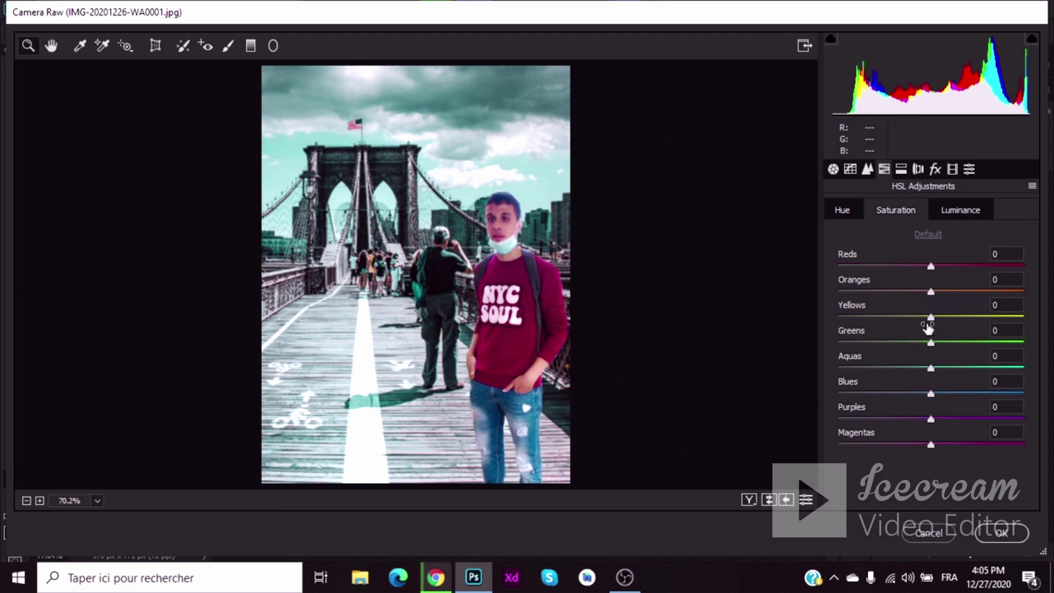
pyautogui.moveTo(931, 318); pyautogui.dragTo(839, 318)
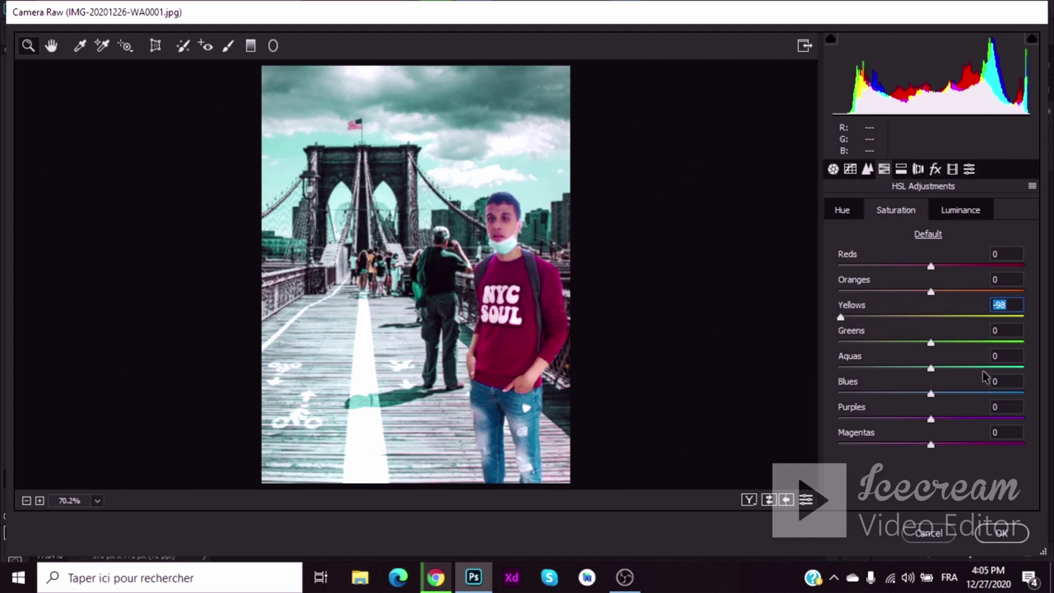
pyautogui.hotkey('ctrl', 'z')
pyautogui.click(850, 213)
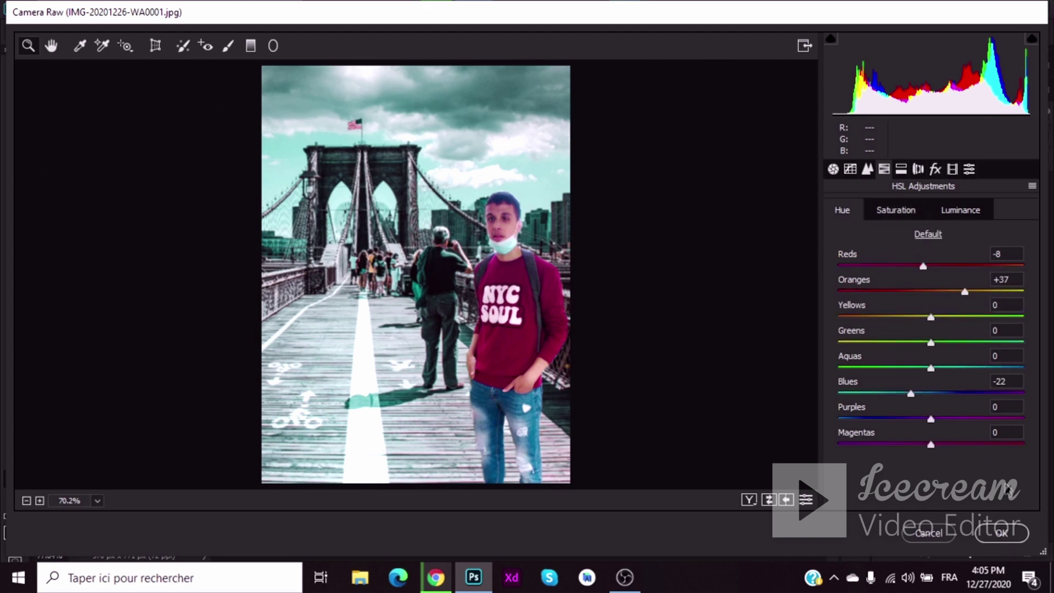
# Apply the Camera Raw sharpening and hue adjustments to the flattened image.
pyautogui.click(1002, 533)
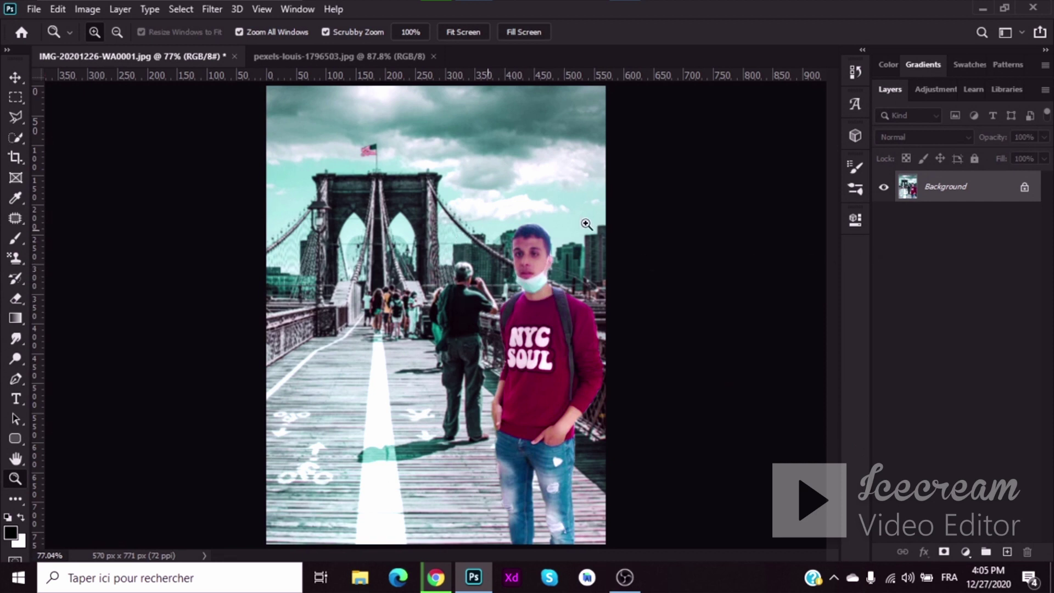
pyautogui.rightClick(951, 196)
pyautogui.click(192, 158)
# Save the composition on the computer as the JPEG file test1.jpg in Nouveau dossier.
pyautogui.click(34, 9)
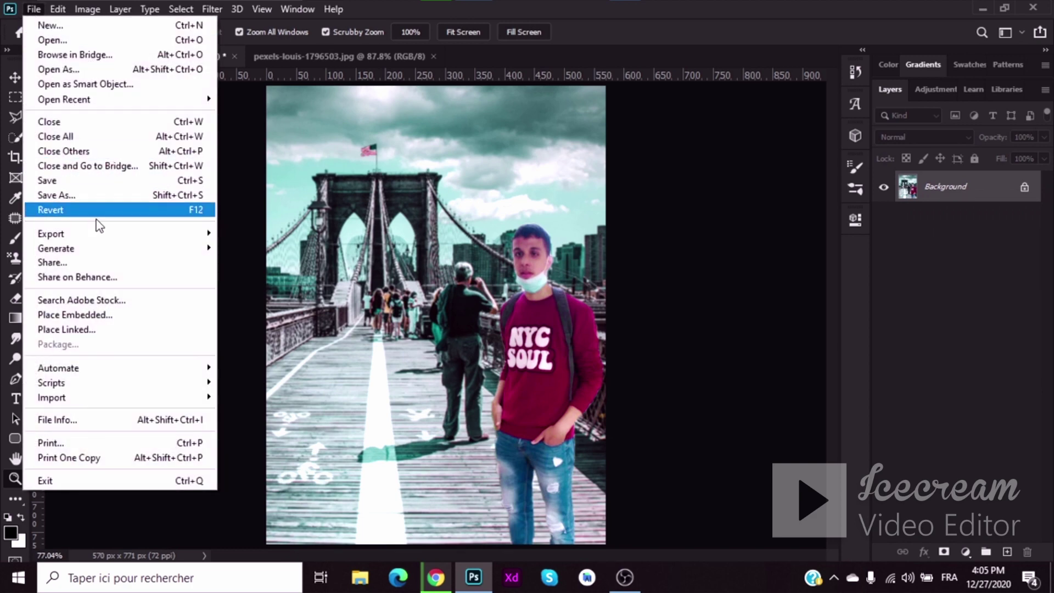
pyautogui.click(104, 196)
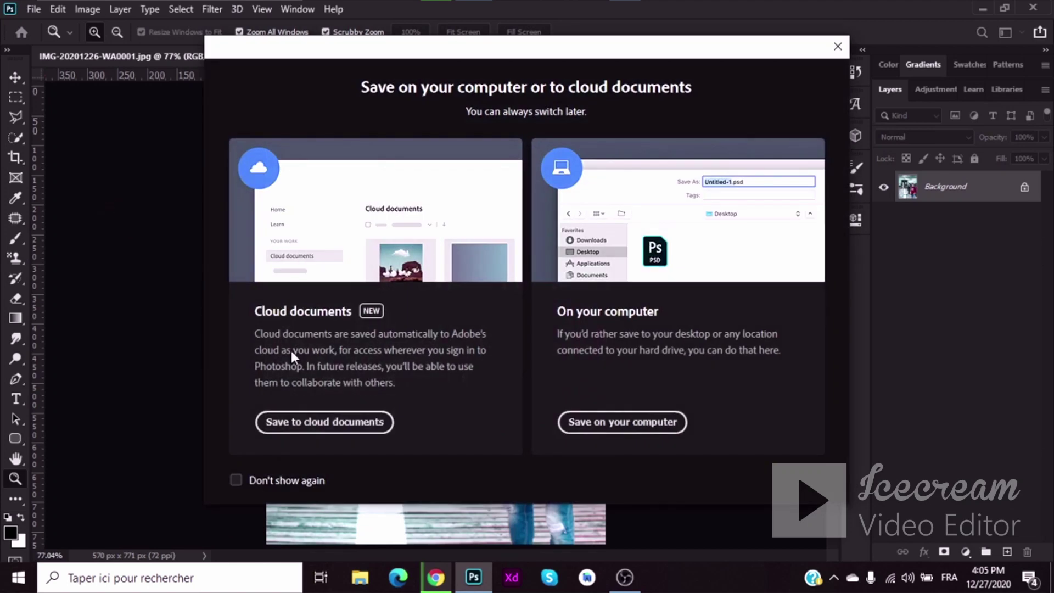
pyautogui.click(606, 423)
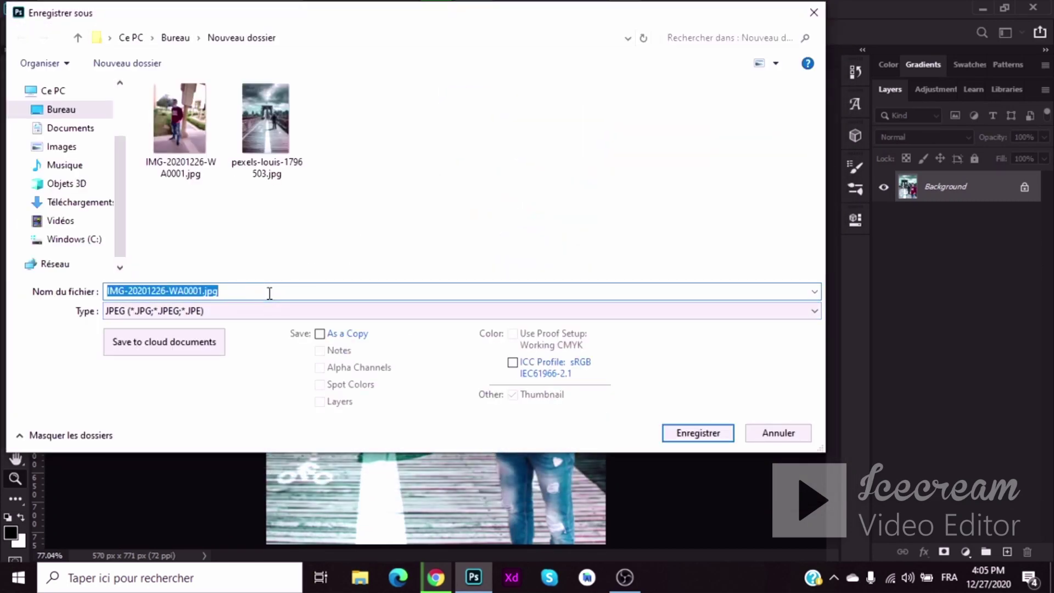
pyautogui.click(198, 291)
pyautogui.moveTo(203, 291); pyautogui.dragTo(85, 285)
pyautogui.write('test1')
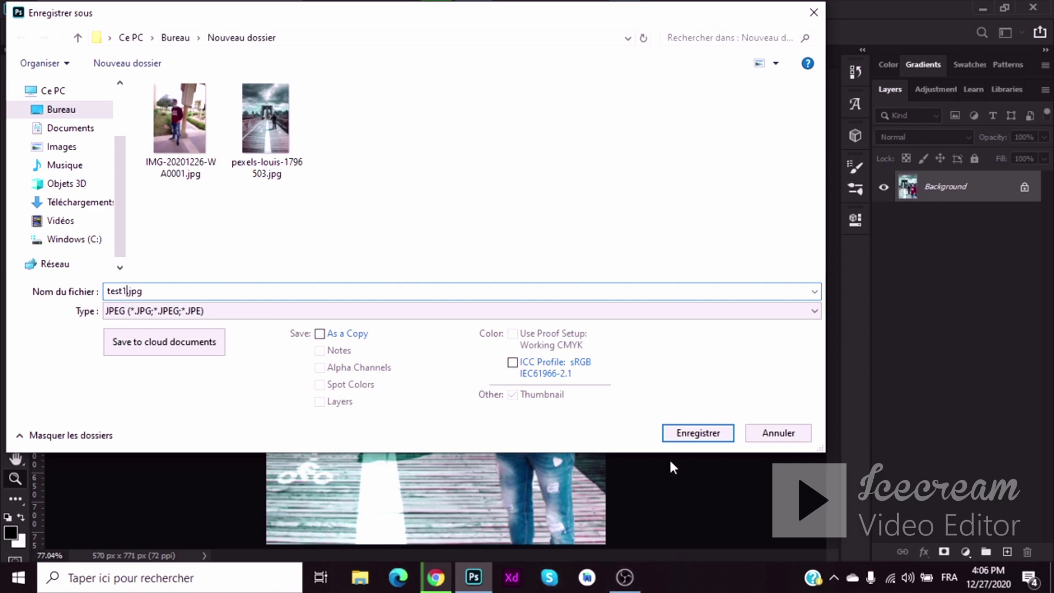
pyautogui.click(689, 437)
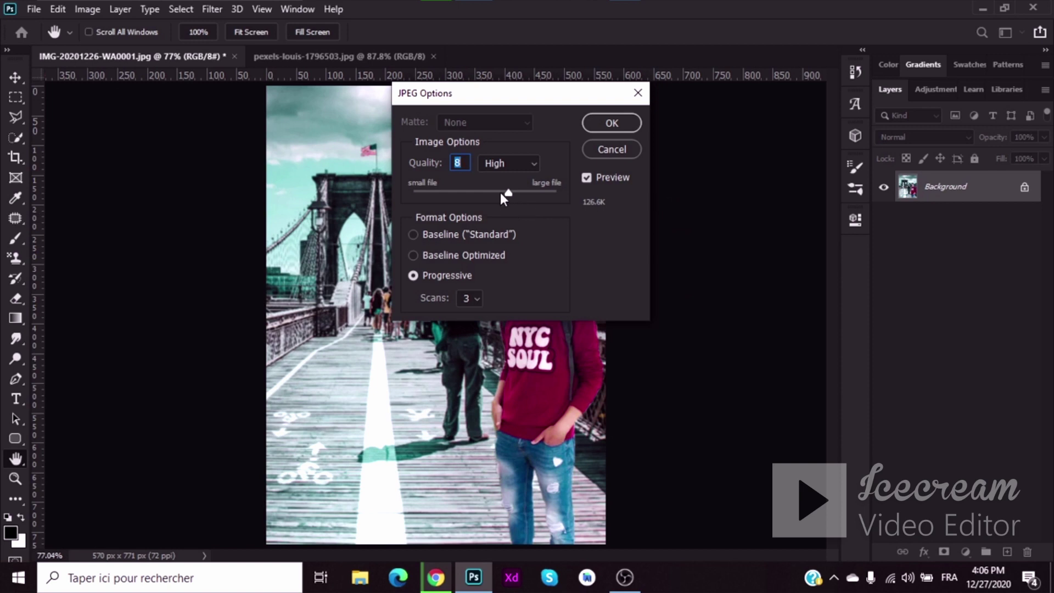
# Raise the JPEG quality towards a large file and finish saving the image.
pyautogui.moveTo(506, 192); pyautogui.dragTo(542, 197)
pyautogui.click(612, 123)
pyautogui.press('z')
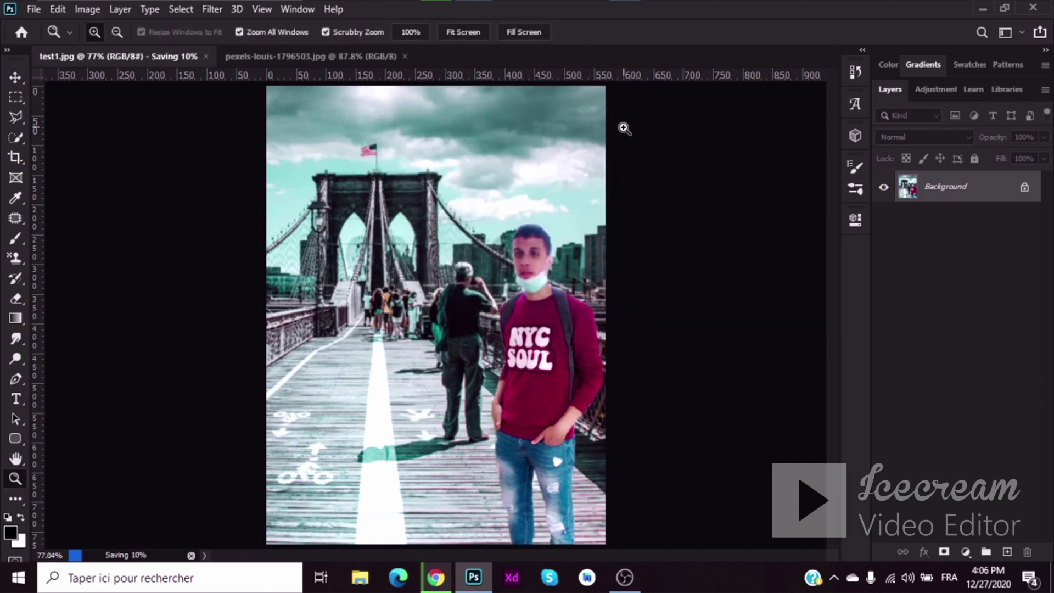
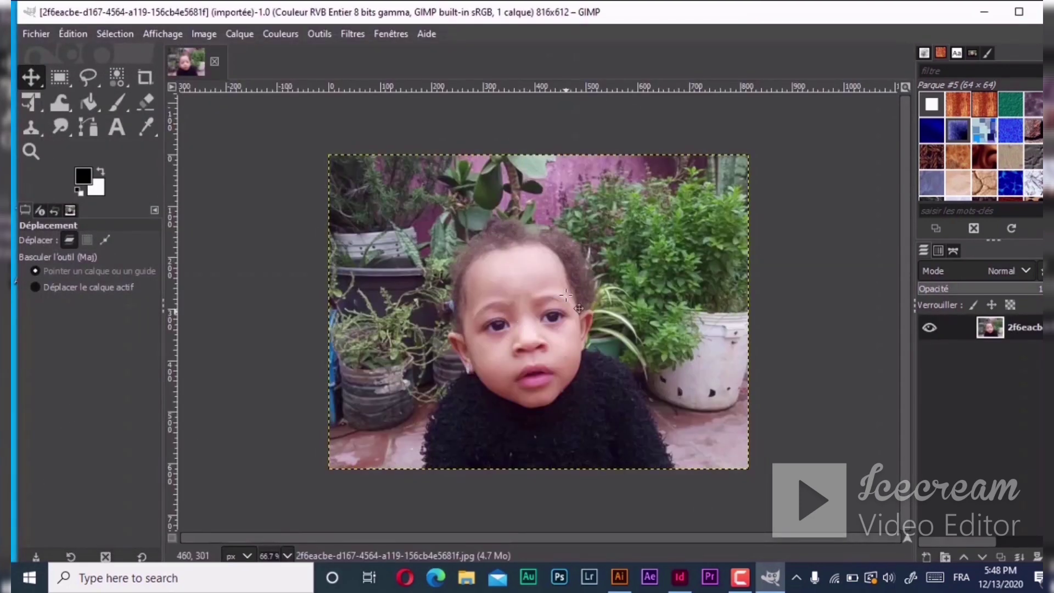
# Switch to GIMP and very slightly enlarge and rotate the child's photo with the Unified Transform tool.
pyautogui.click(27, 104)
pyautogui.click(494, 177)
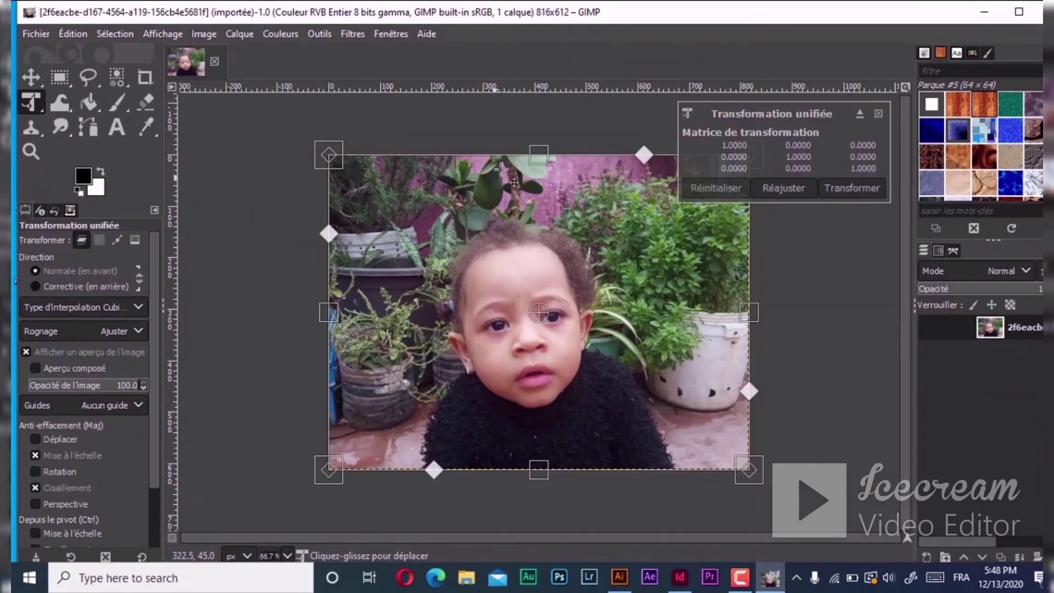
pyautogui.moveTo(329, 155); pyautogui.dragTo(297, 148)
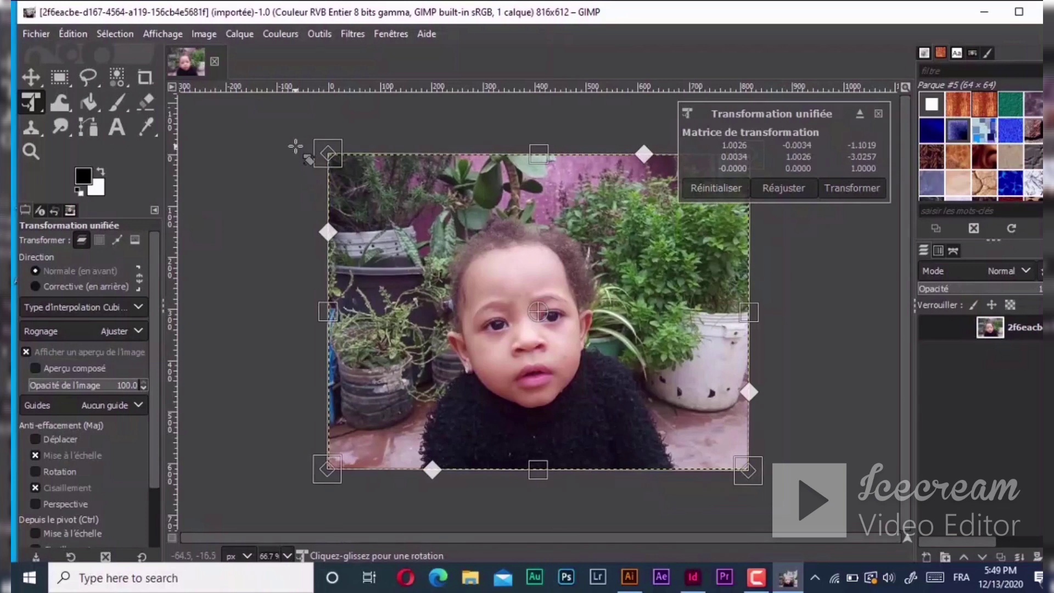
# Select a rectangle of about 788 × 506 px around the child and crop the image to the selection.
pyautogui.click(69, 83)
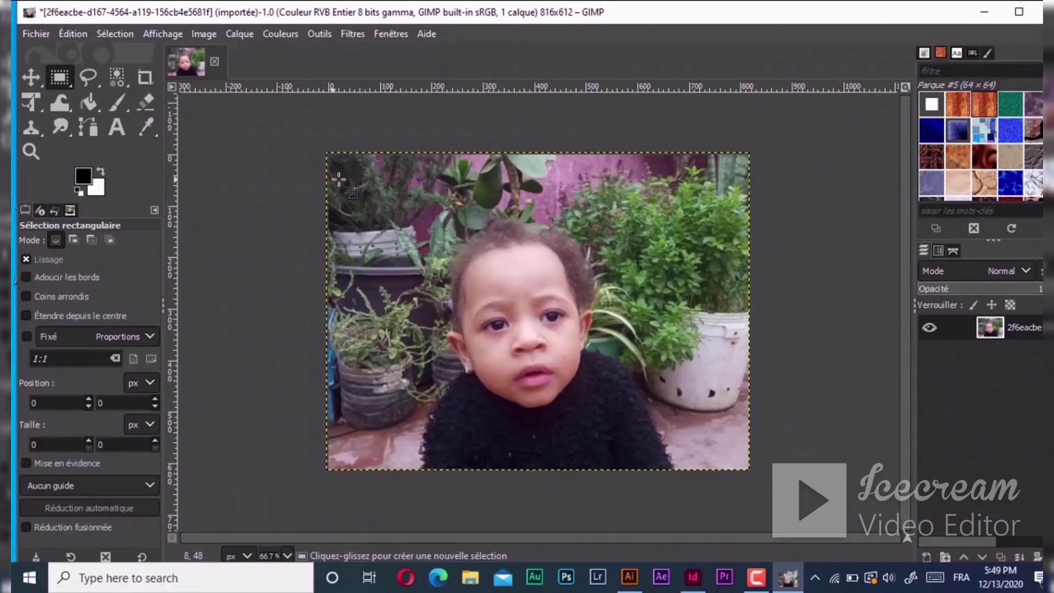
pyautogui.moveTo(334, 176); pyautogui.dragTo(739, 438)
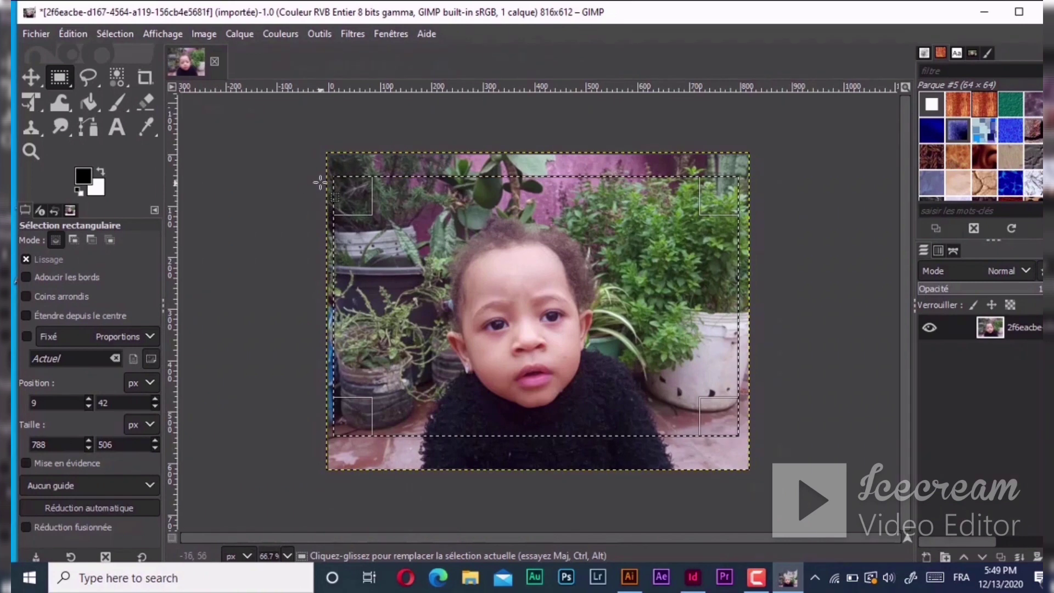
pyautogui.click(205, 34)
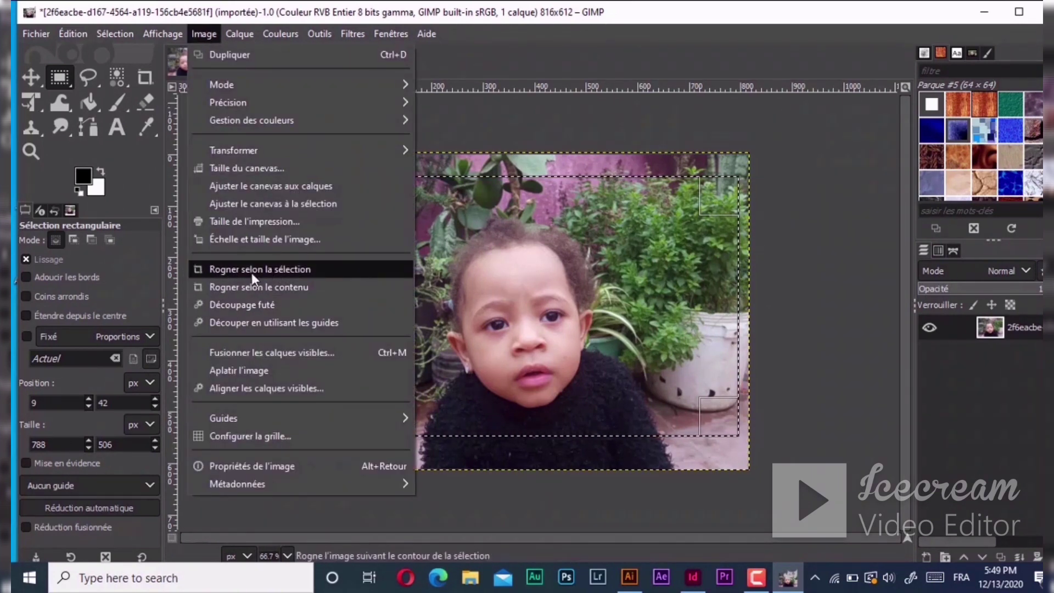
pyautogui.click(289, 268)
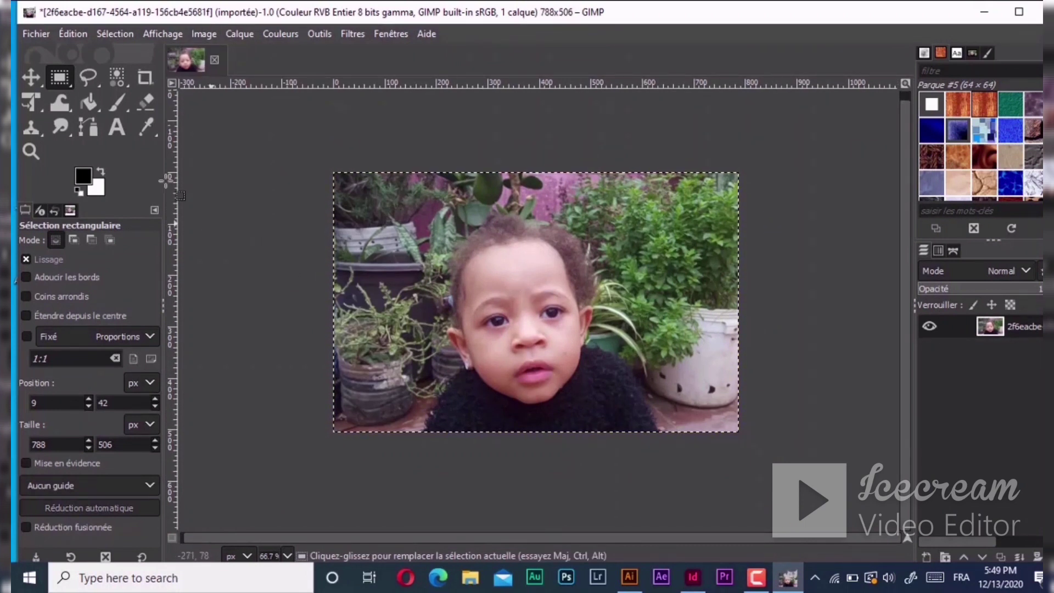
# Try outlining the child's face with the Scissors Select tool, and undo the resulting selection.
pyautogui.click(88, 78)
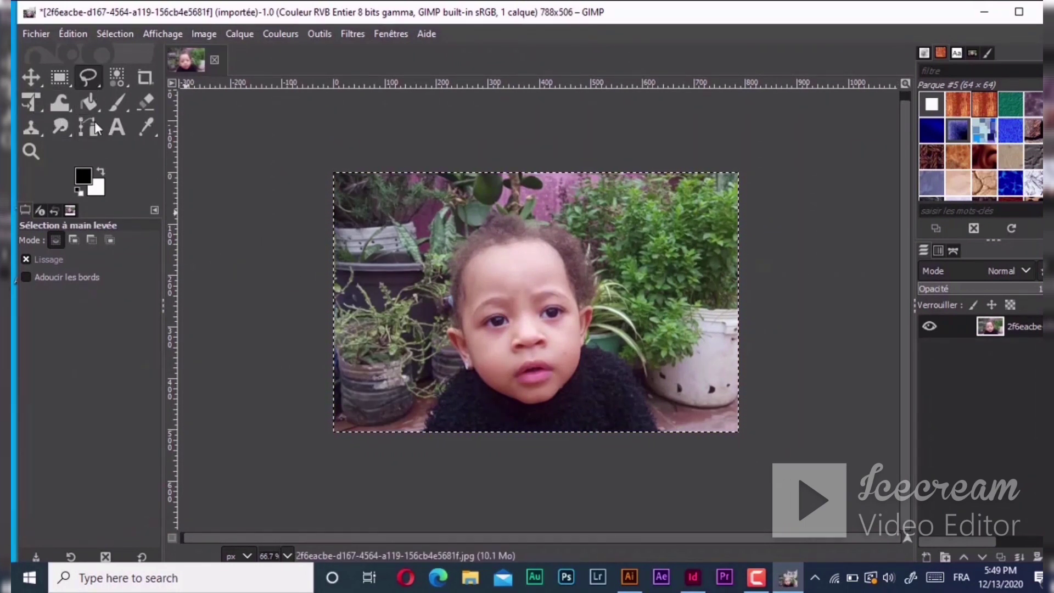
pyautogui.click(91, 84)
pyautogui.click(170, 107)
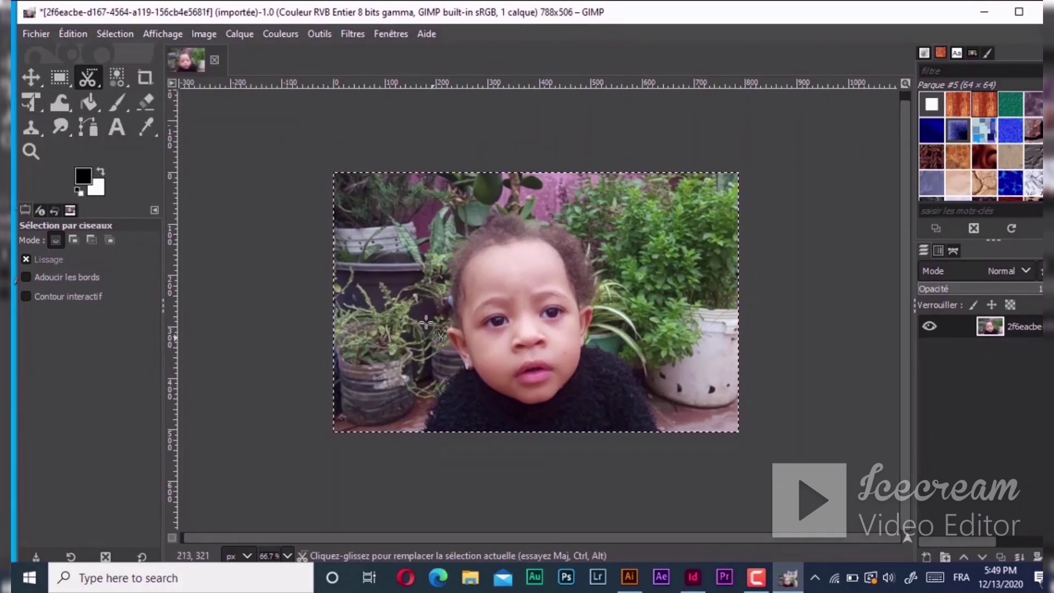
pyautogui.click(463, 363)
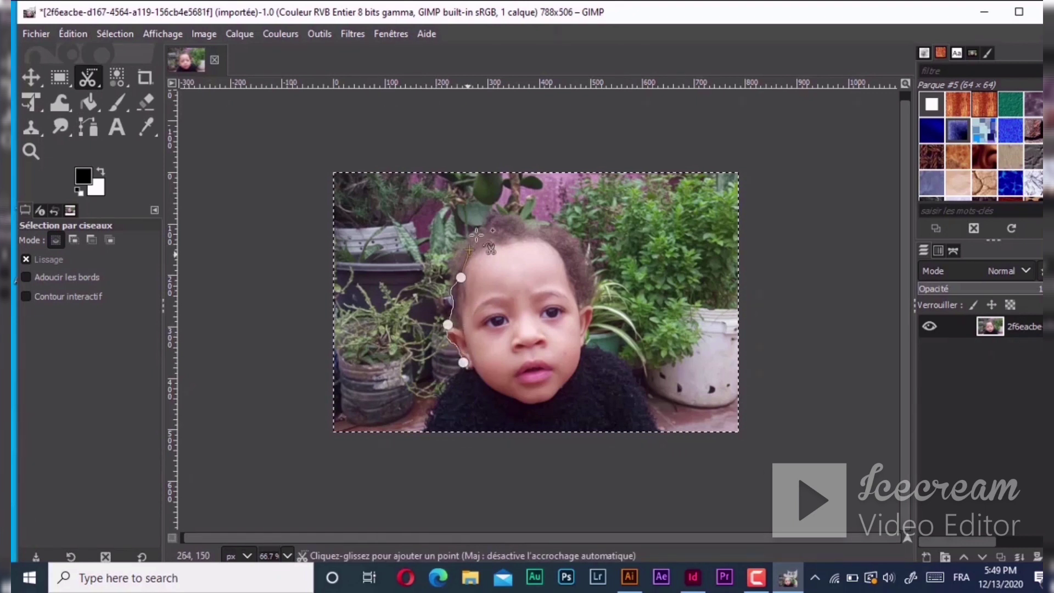
pyautogui.click(555, 244)
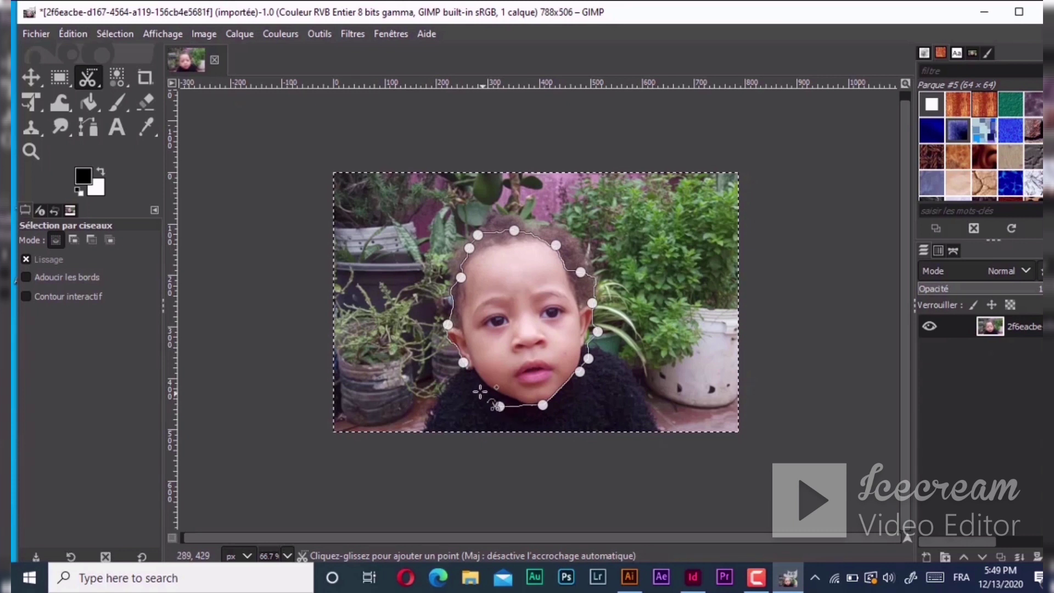
pyautogui.click(461, 371)
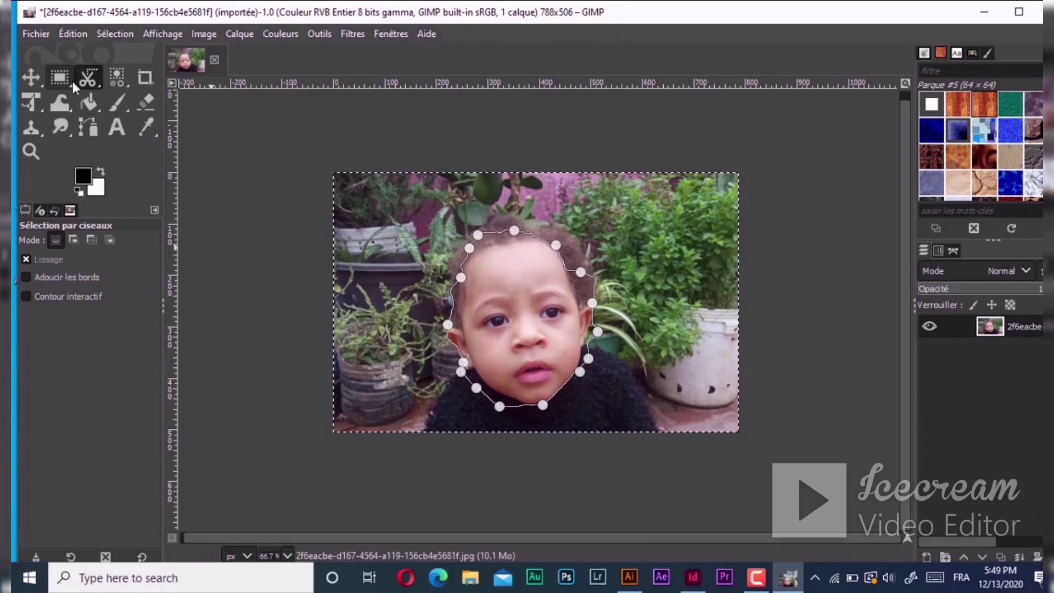
pyautogui.moveTo(77, 82); pyautogui.dragTo(140, 77)
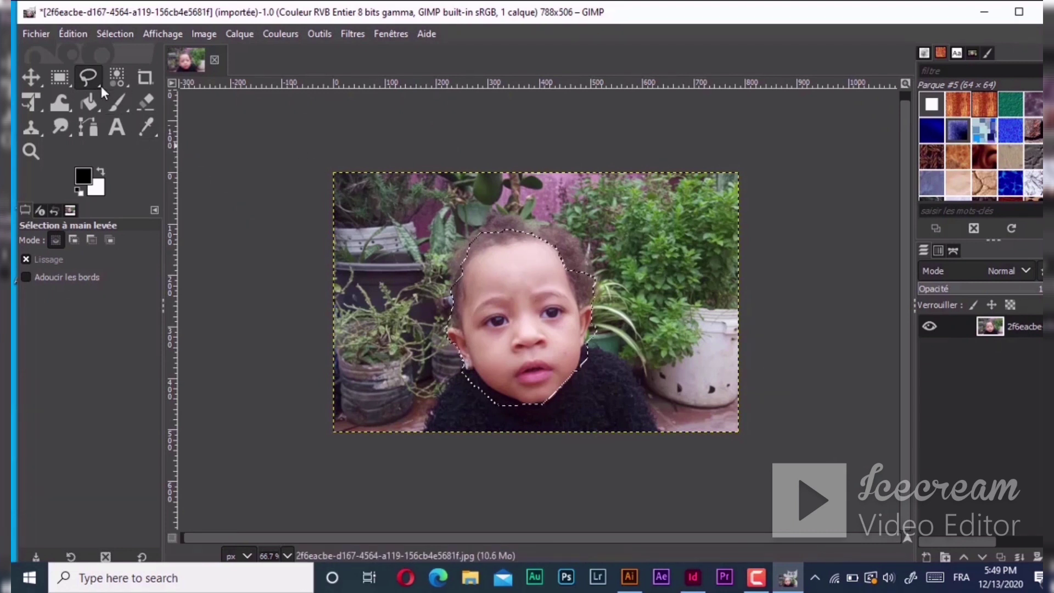
pyautogui.hotkey('ctrl', 'z')
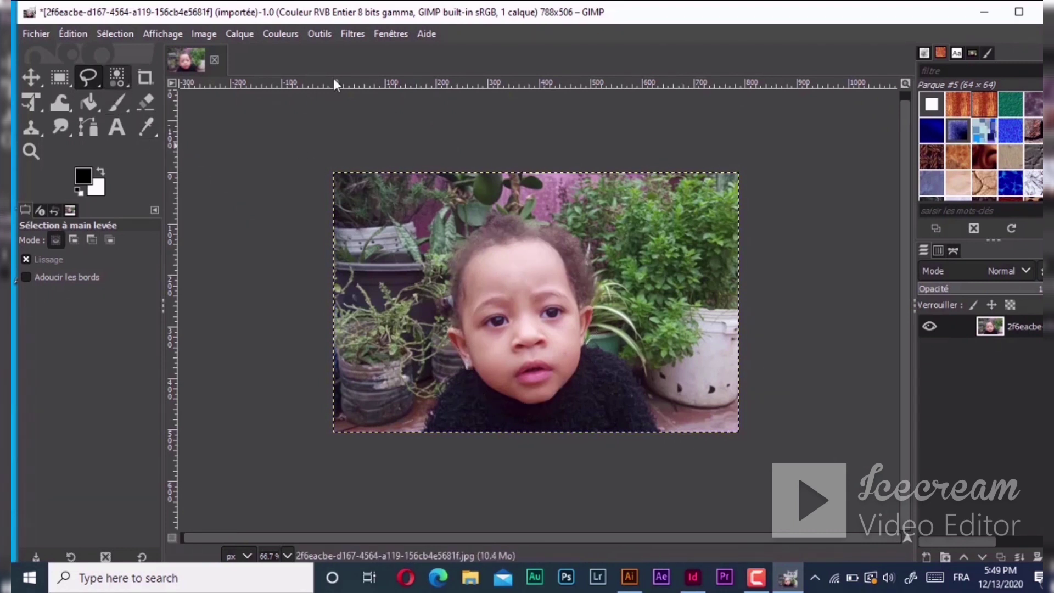
# Try moving the photo's layer down and to the left with the Move tool, and put it back in place.
pyautogui.click(31, 77)
pyautogui.moveTo(545, 317); pyautogui.dragTo(486, 346)
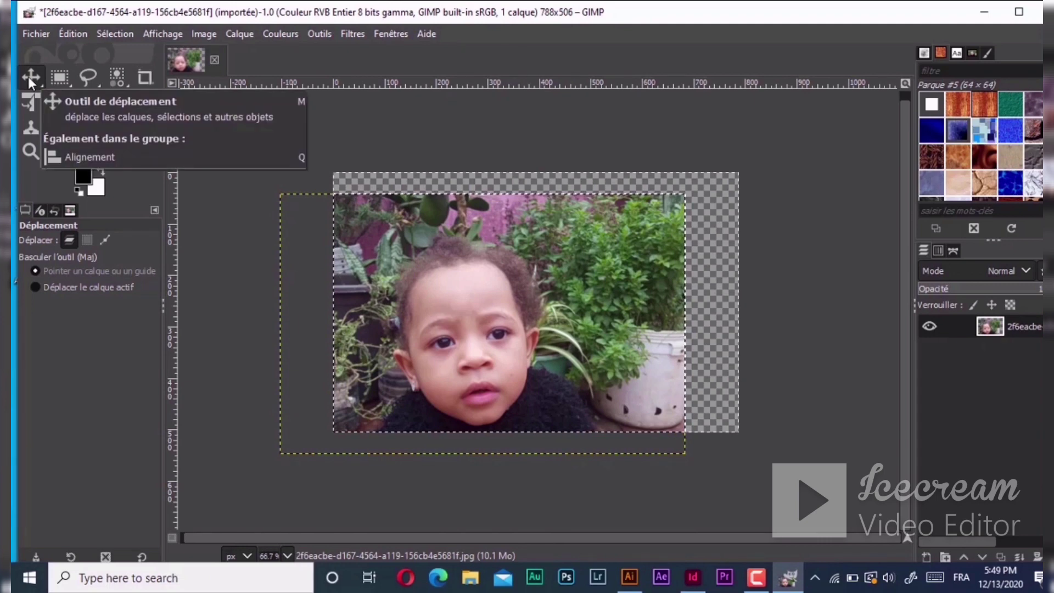
pyautogui.moveTo(483, 325); pyautogui.dragTo(536, 299)
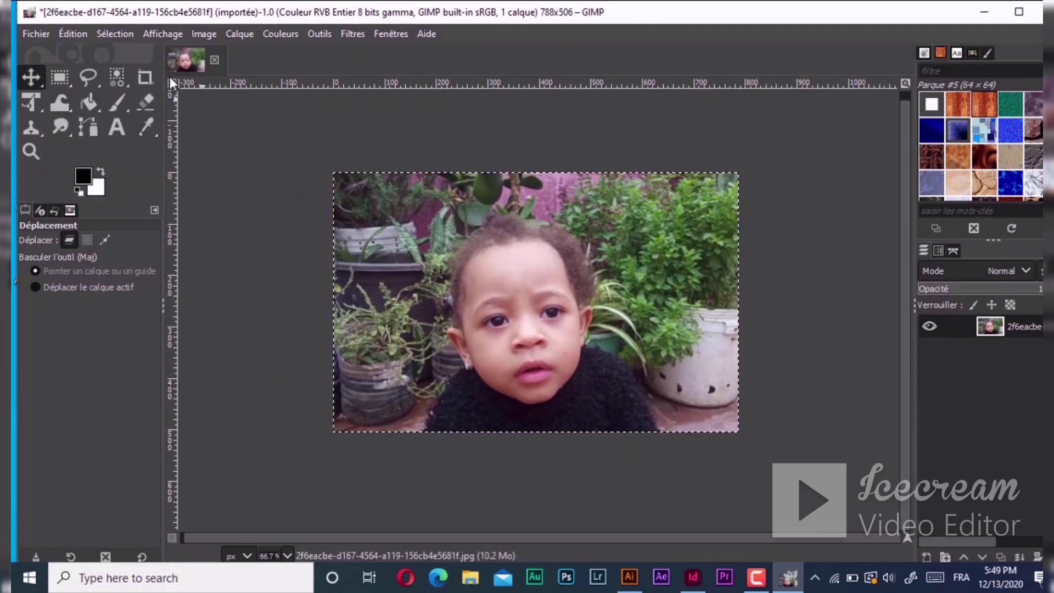
pyautogui.click(207, 40)
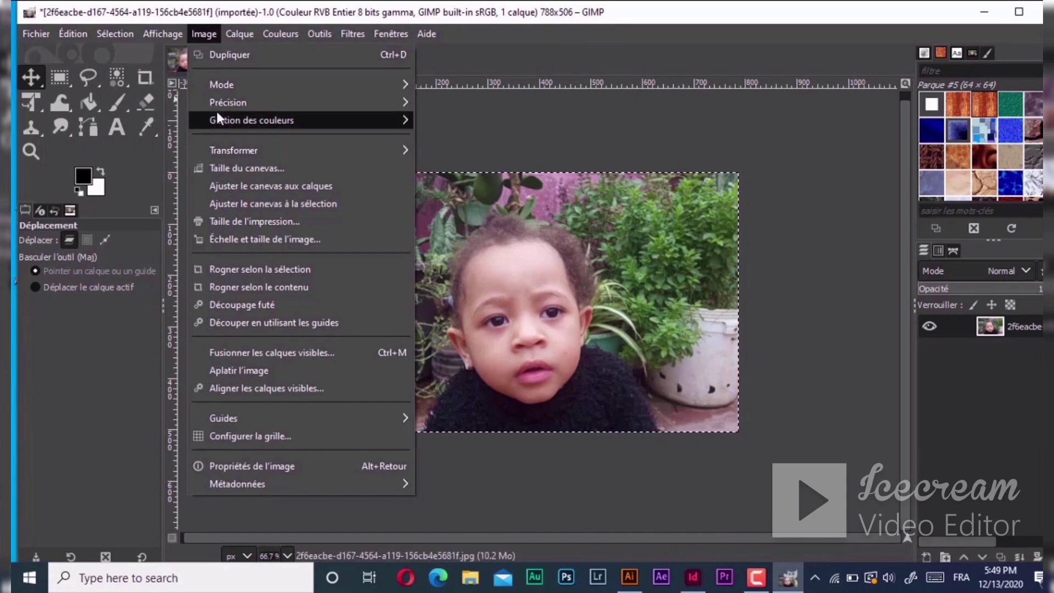
pyautogui.moveTo(240, 37)
pyautogui.click(281, 34)
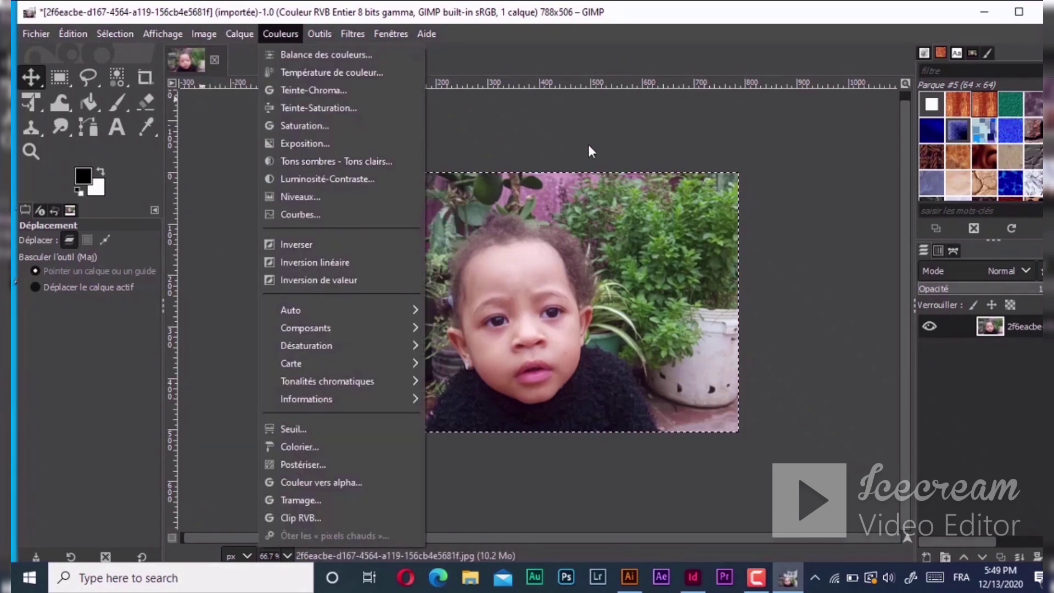
pyautogui.click(486, 247)
# Apply a Color Balance adjustment to the photo's midtones with Cyan–Red 3.8, Magenta–Green 23.4 and Yellow–Blue 14.0.
pyautogui.click(274, 33)
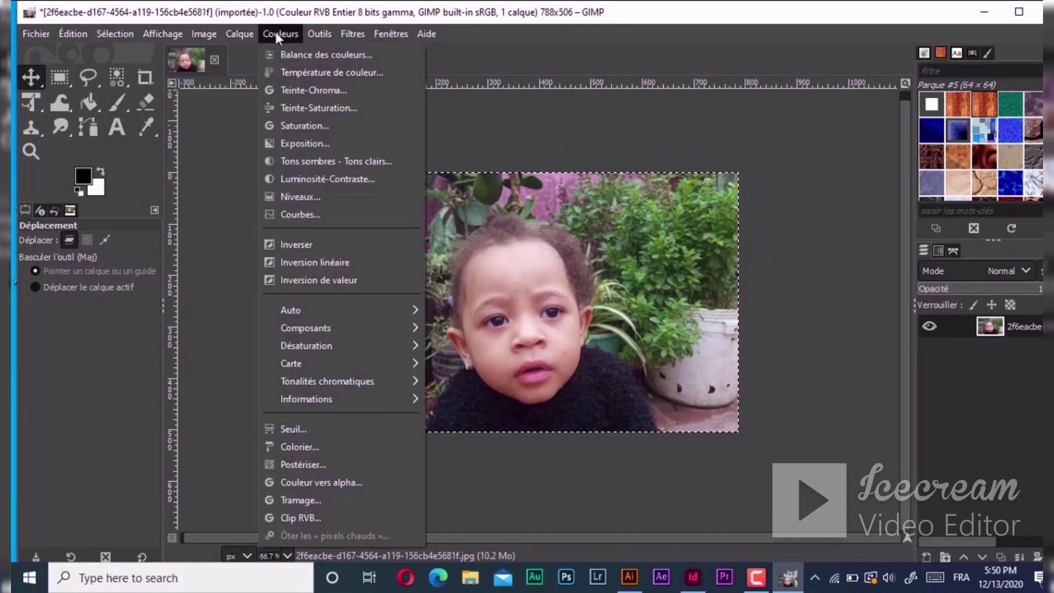
pyautogui.click(330, 57)
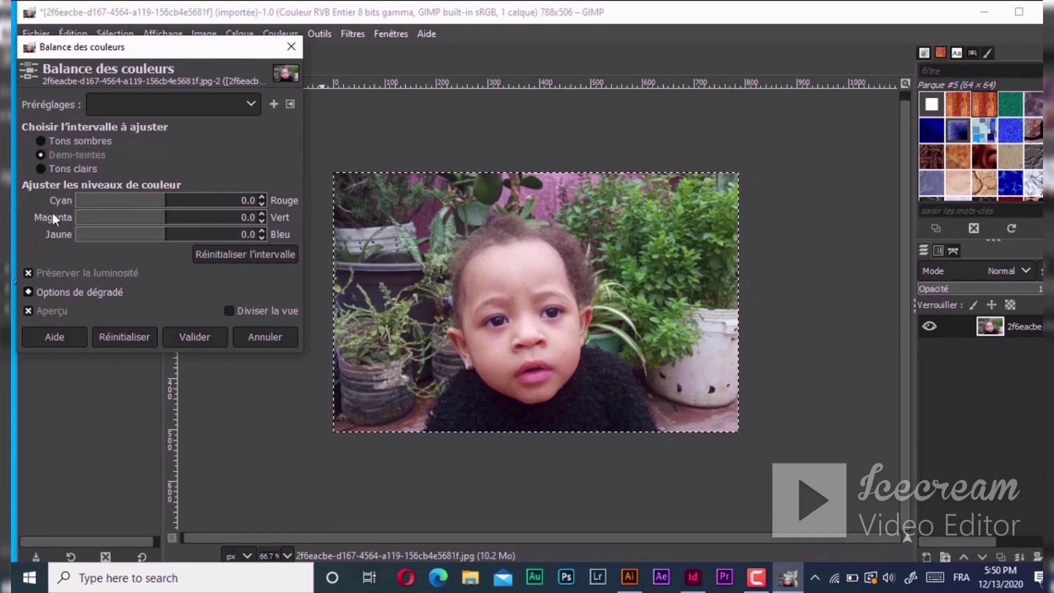
pyautogui.click(167, 200)
pyautogui.moveTo(188, 201); pyautogui.dragTo(172, 218)
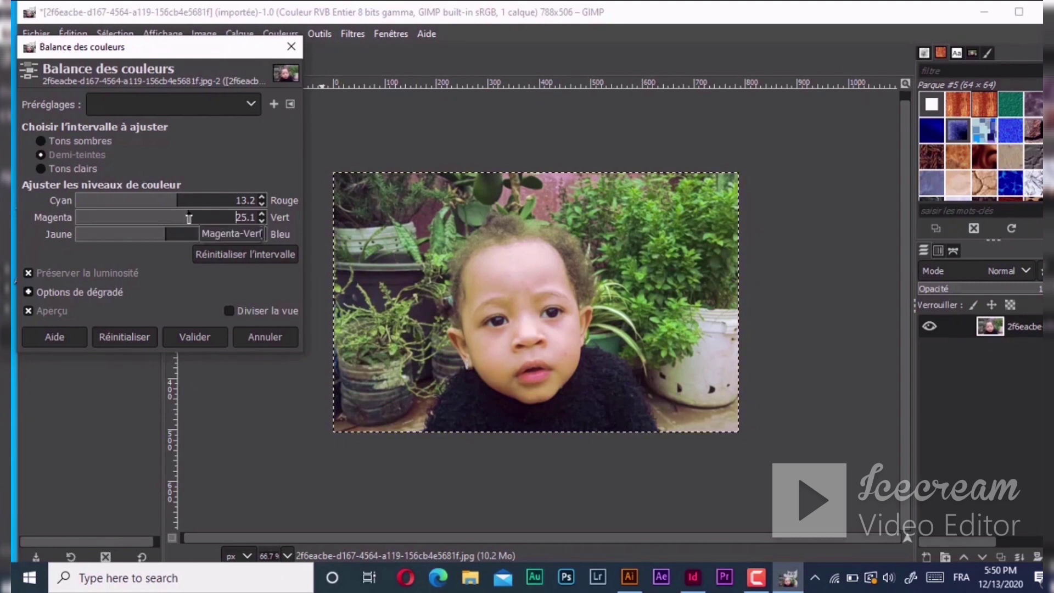
pyautogui.moveTo(176, 201); pyautogui.dragTo(174, 235)
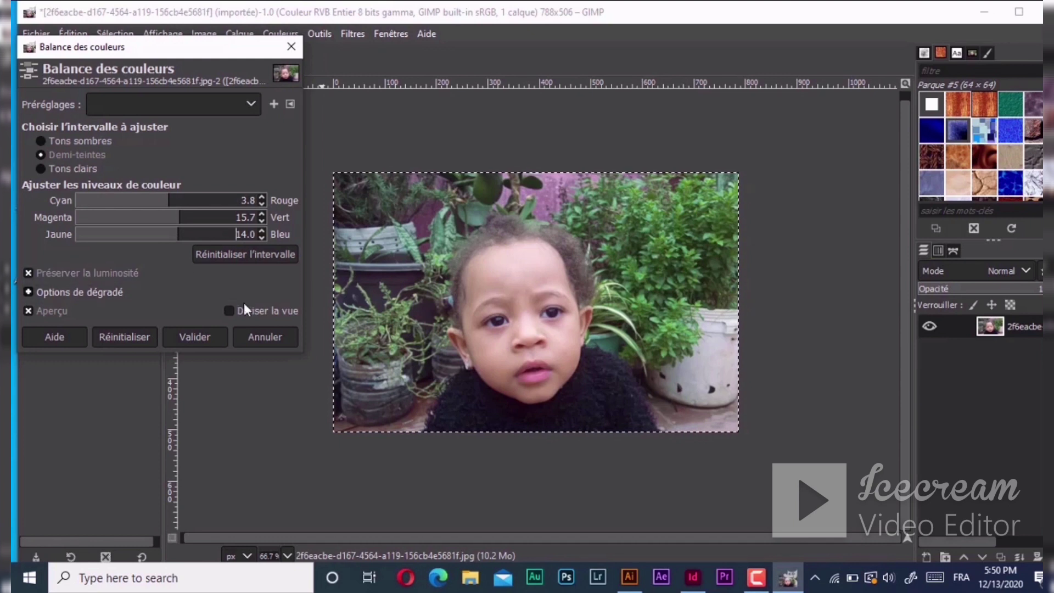
pyautogui.click(230, 309)
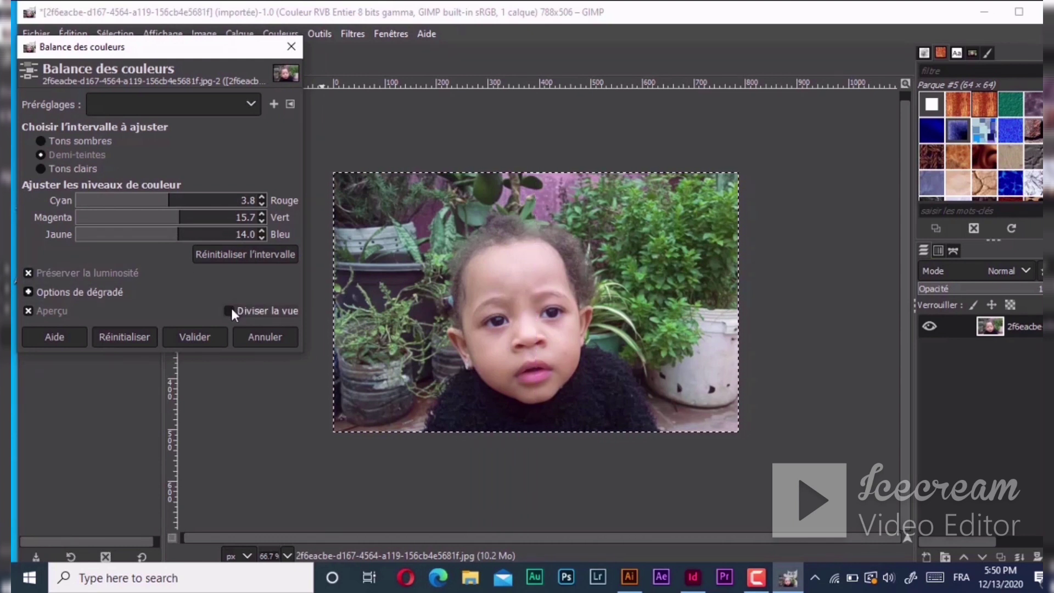
pyautogui.click(230, 309)
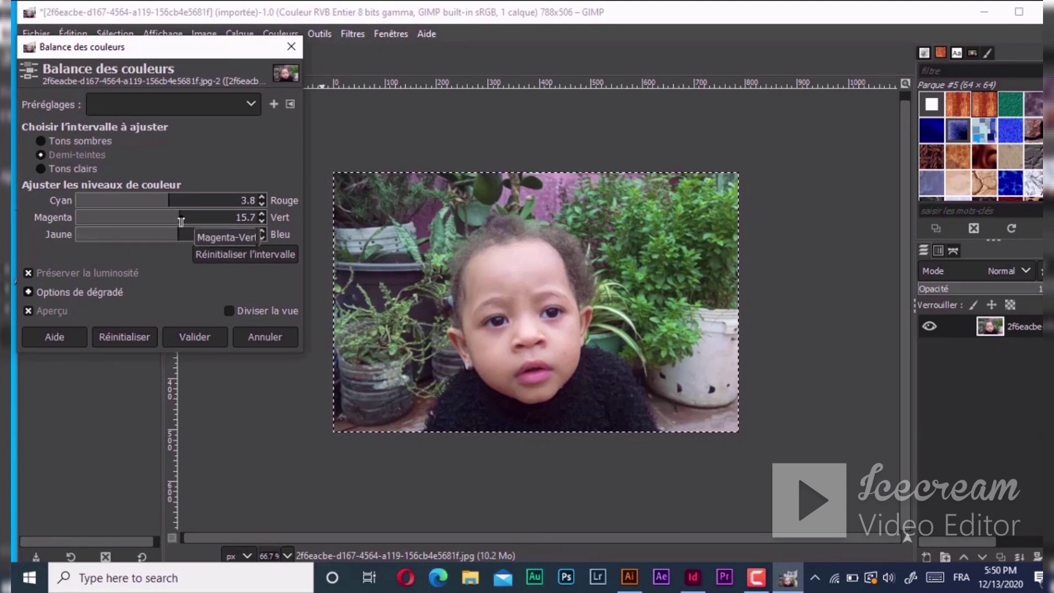
pyautogui.moveTo(184, 225); pyautogui.dragTo(182, 222)
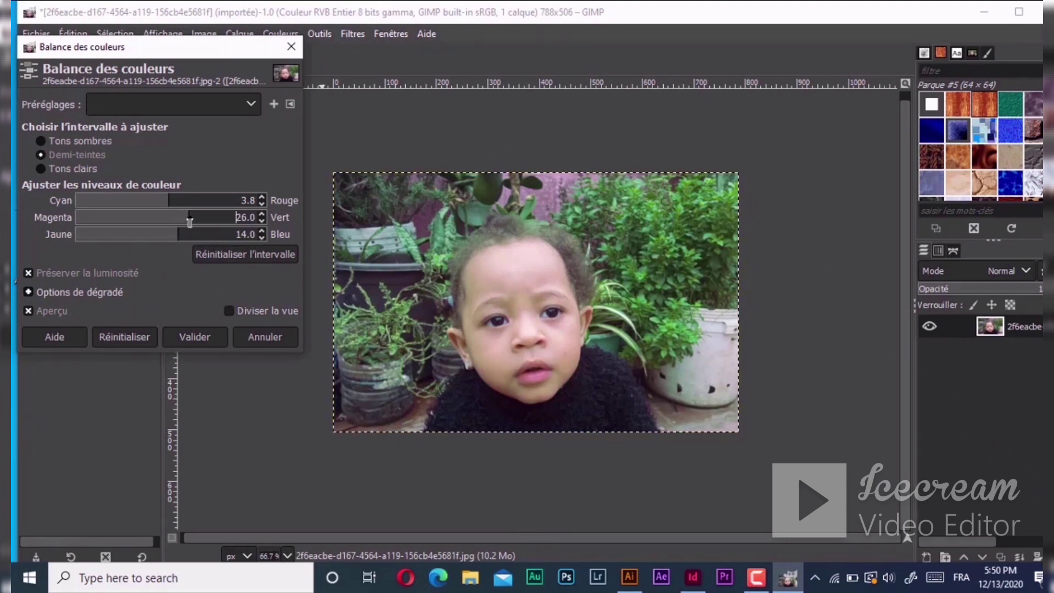
pyautogui.click(191, 223)
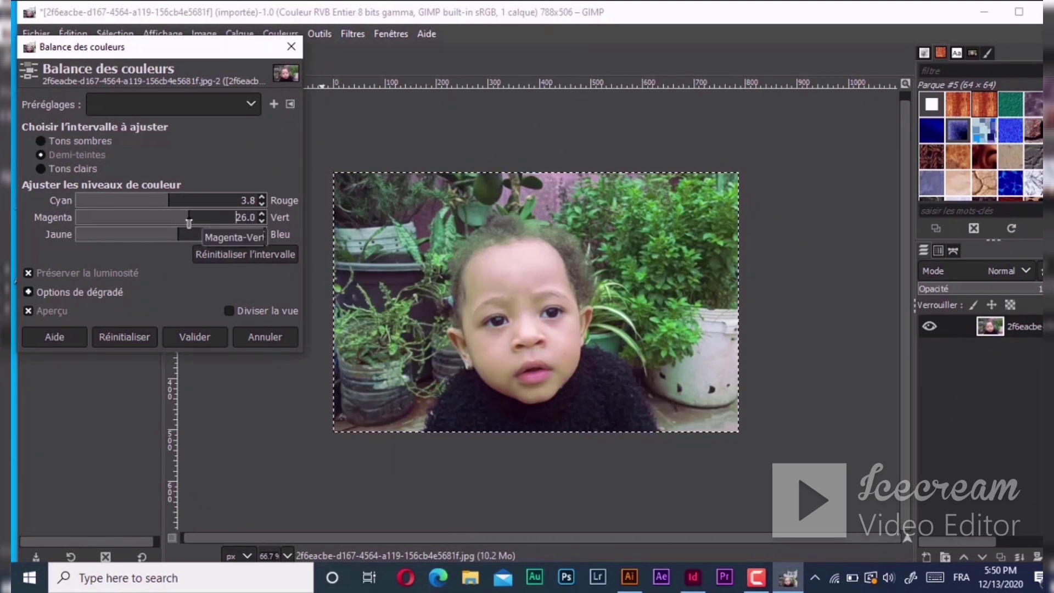
pyautogui.moveTo(189, 222); pyautogui.dragTo(187, 222)
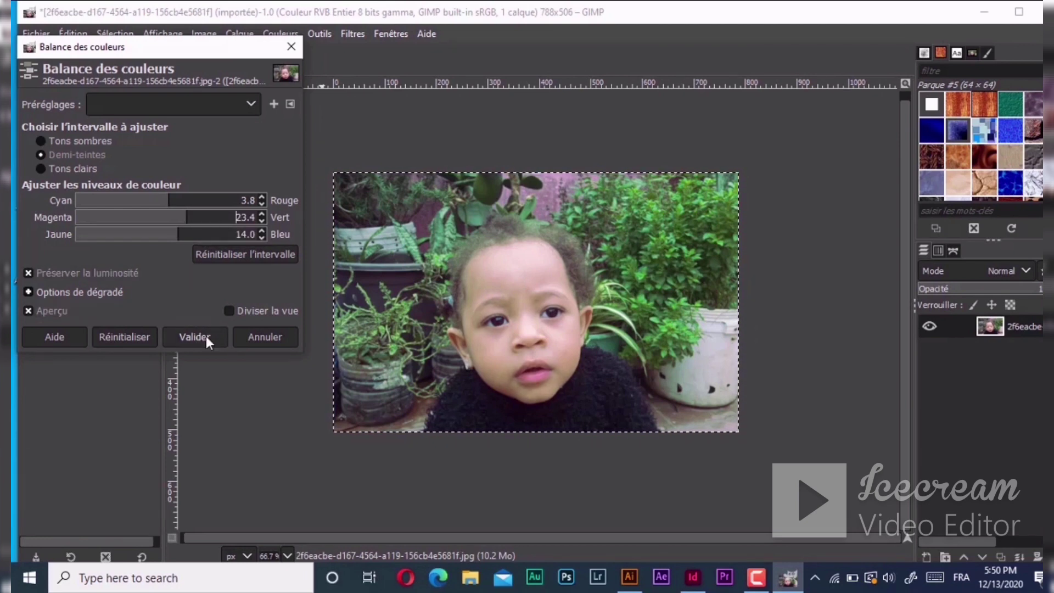
pyautogui.click(187, 335)
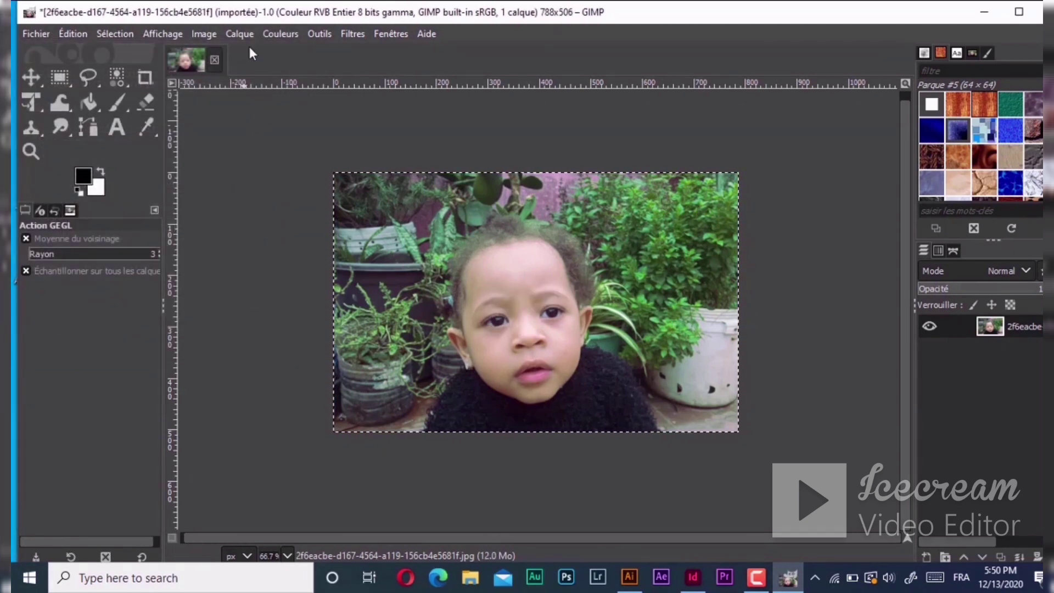
# Start a Curves adjustment on the photo and lower the red channel with a point at input 120, output 106.
pyautogui.click(276, 32)
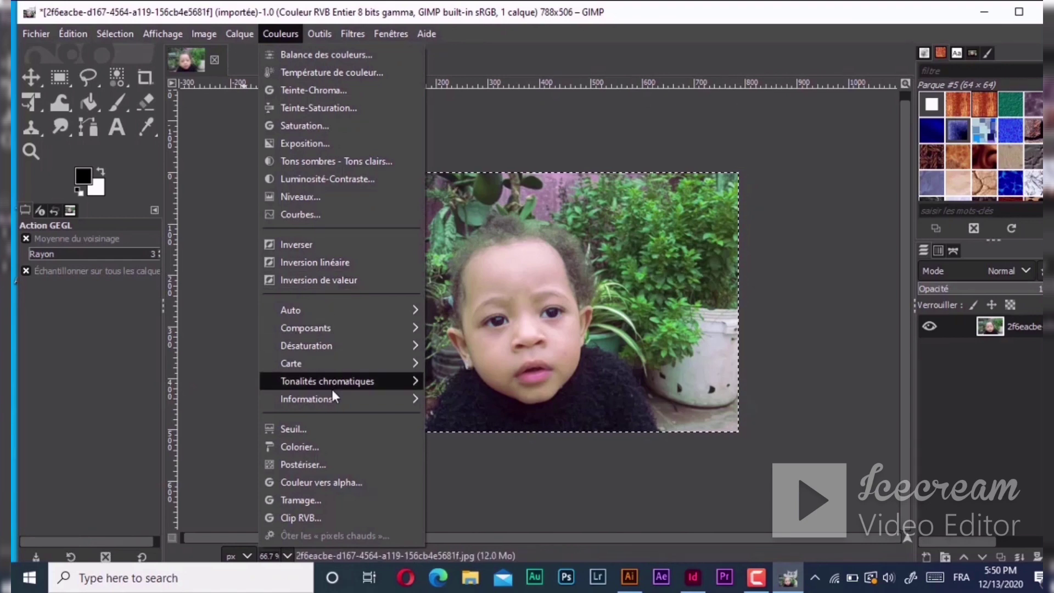
pyautogui.click(312, 213)
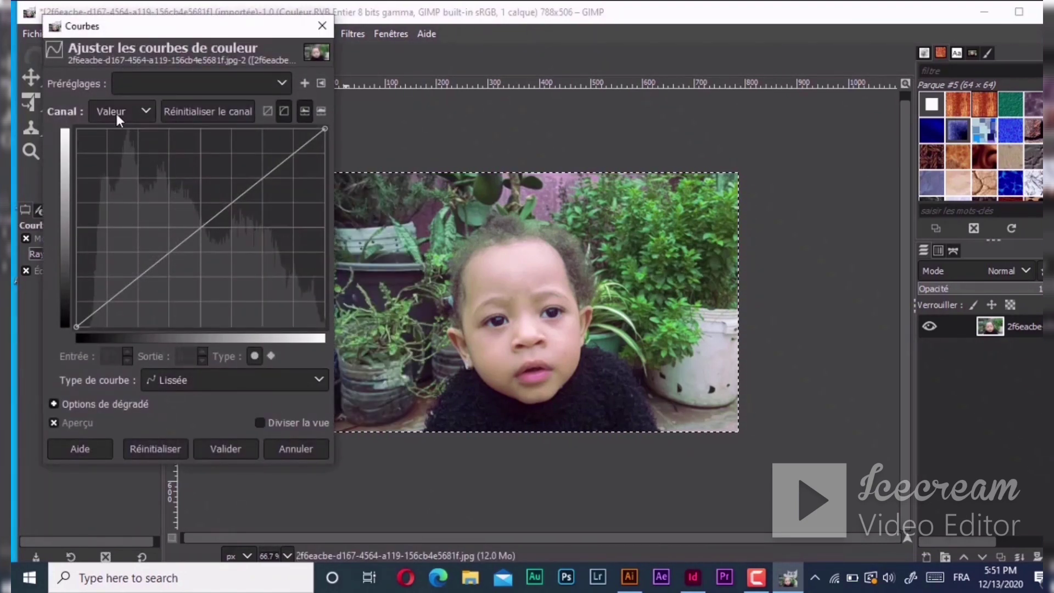
pyautogui.click(116, 117)
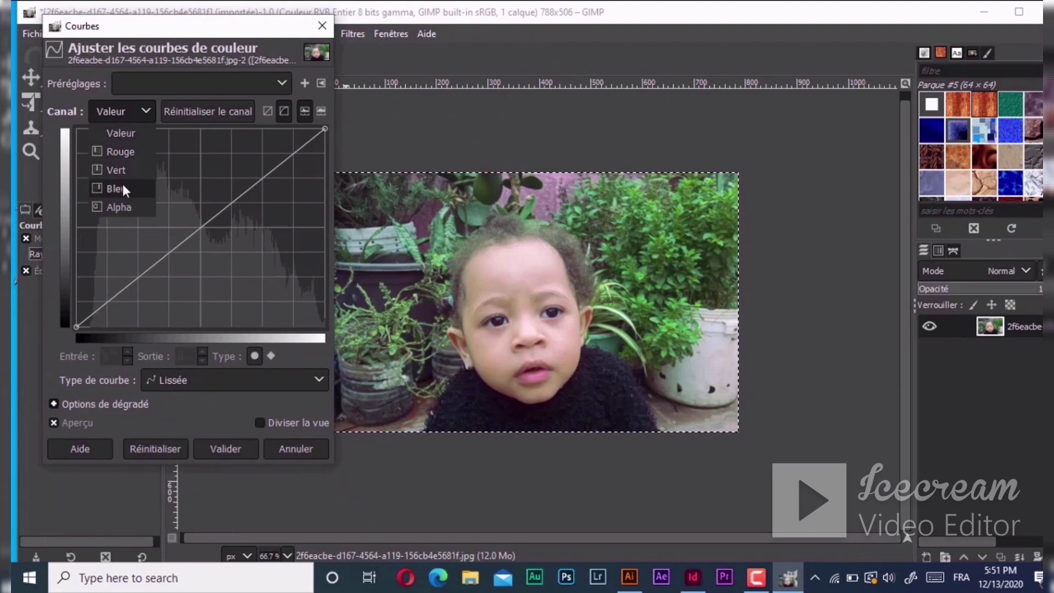
pyautogui.click(120, 152)
pyautogui.moveTo(197, 224)
pyautogui.mouseDown()
pyautogui.moveTo(175, 213)
pyautogui.moveTo(192, 244)
pyautogui.mouseUp()
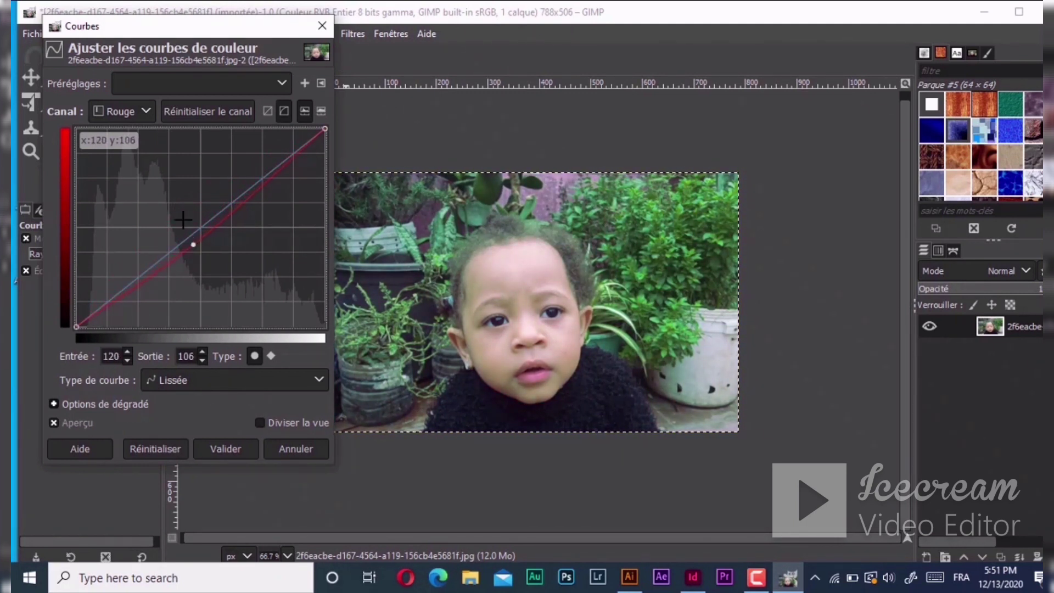
# Lower the green curve with a point at input 95, output 74, and the blue curve at input 88, output 59.
pyautogui.click(140, 117)
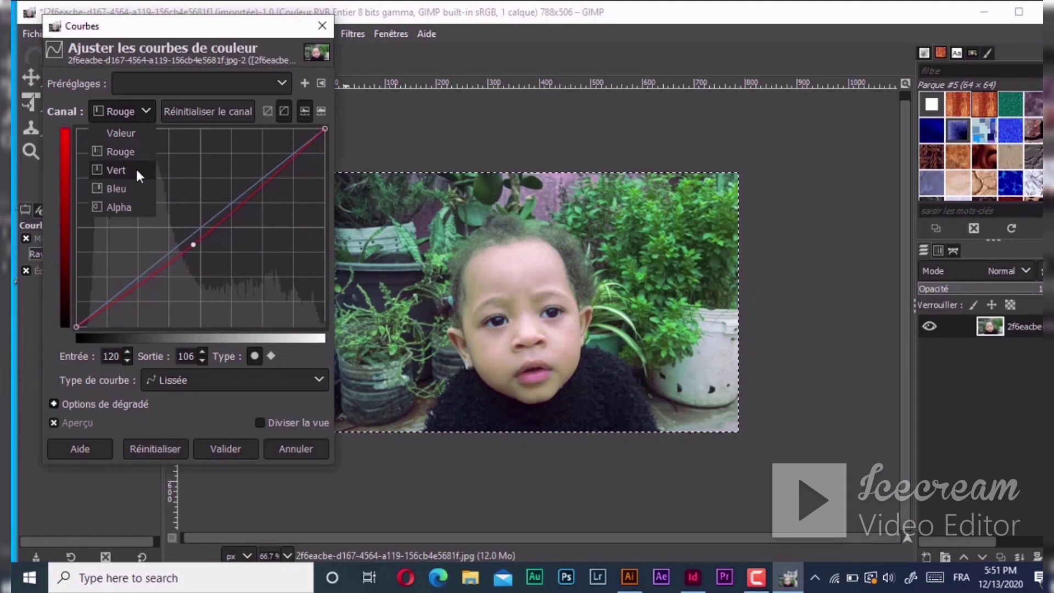
pyautogui.click(136, 168)
pyautogui.moveTo(195, 232); pyautogui.dragTo(168, 269)
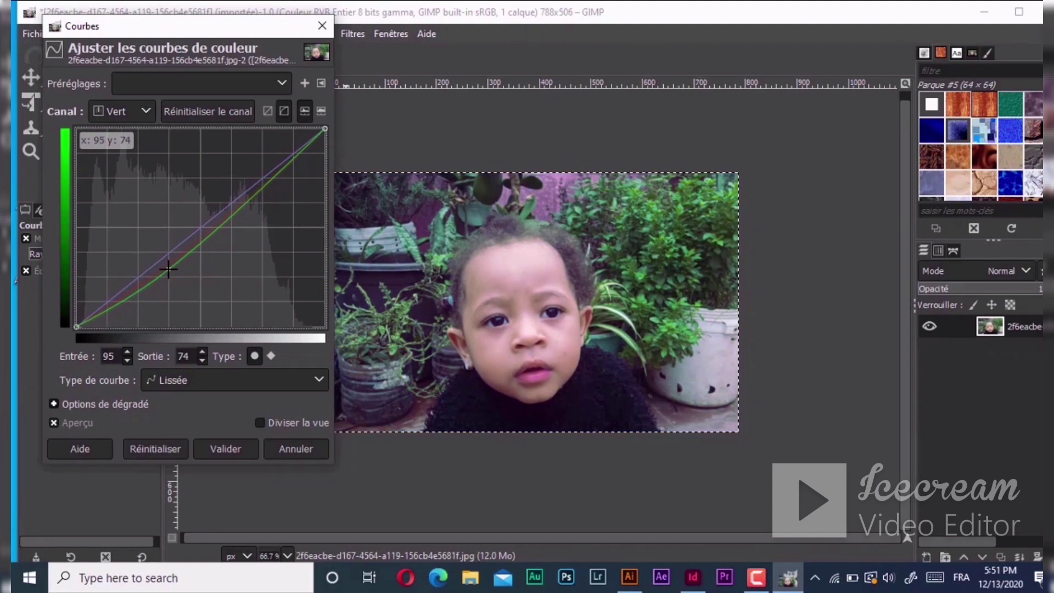
pyautogui.click(120, 109)
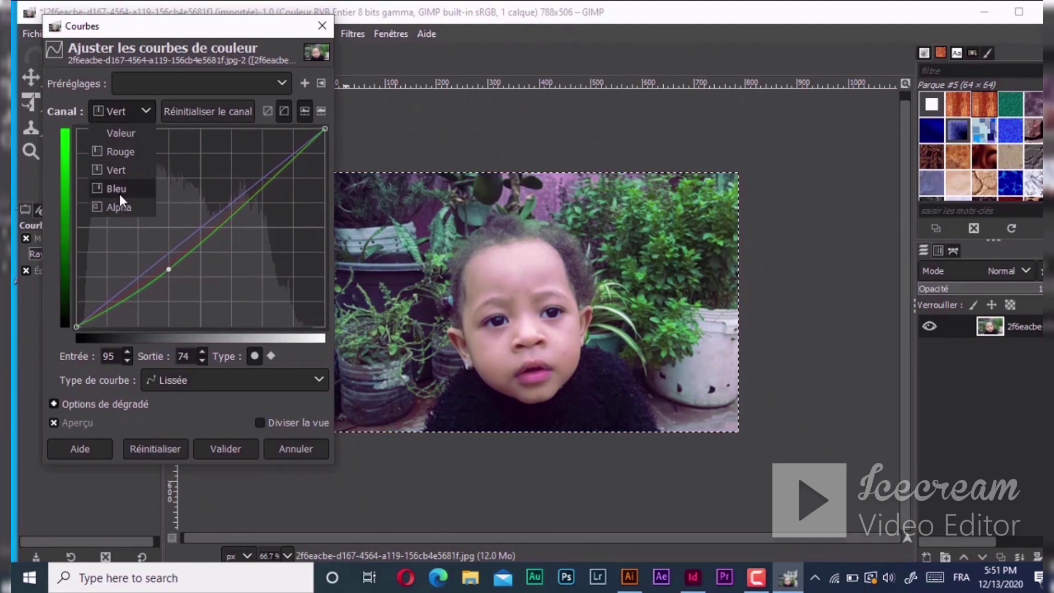
pyautogui.click(114, 189)
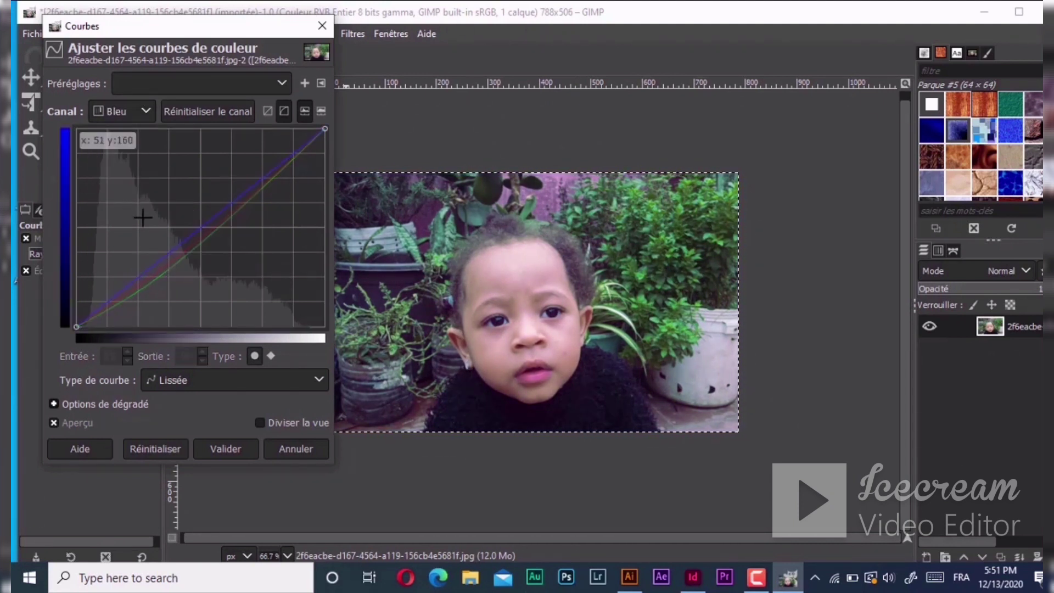
pyautogui.click(171, 250)
pyautogui.moveTo(171, 250); pyautogui.dragTo(163, 281)
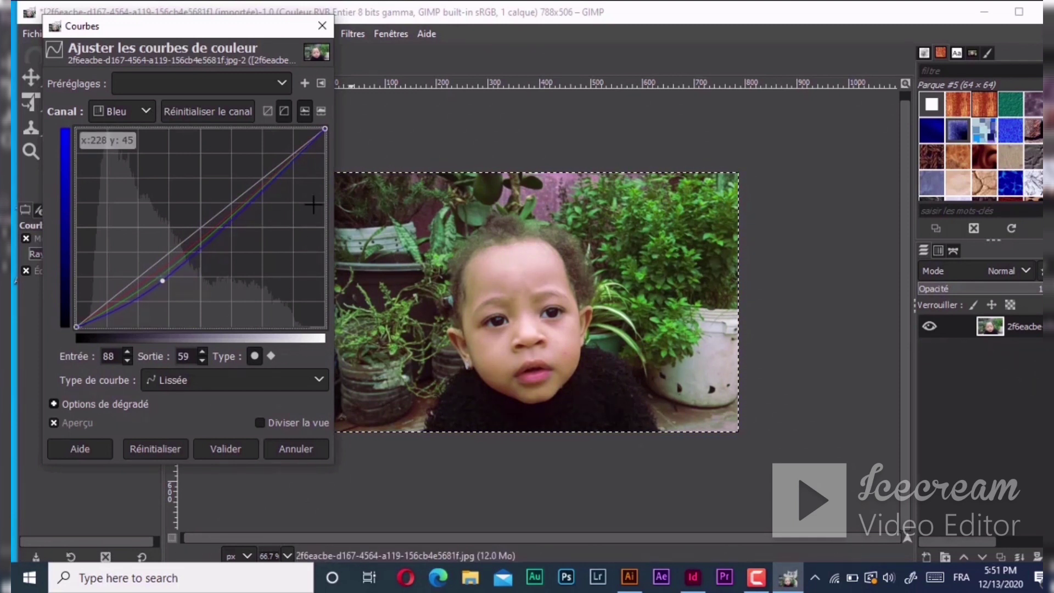
# Compare the curves before and after with the split view, turn it off, and apply the adjustment.
pyautogui.click(268, 422)
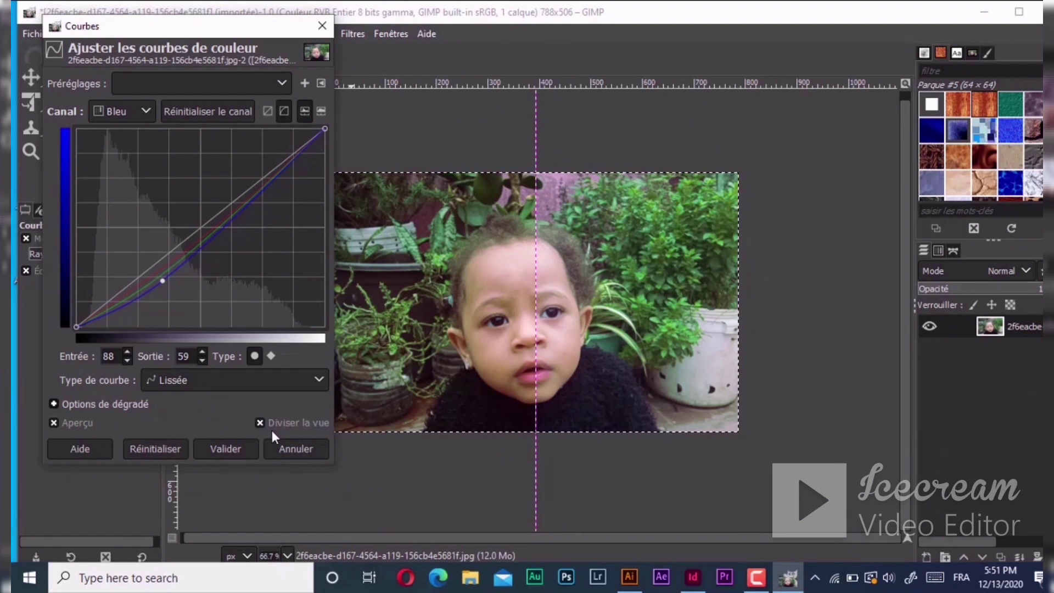
pyautogui.click(264, 424)
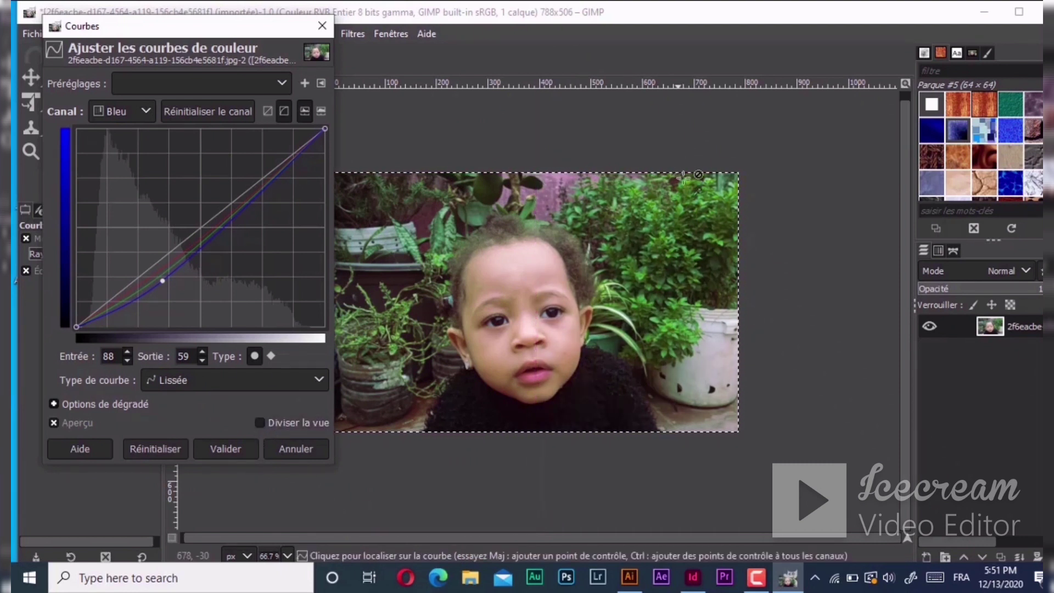
pyautogui.click(236, 449)
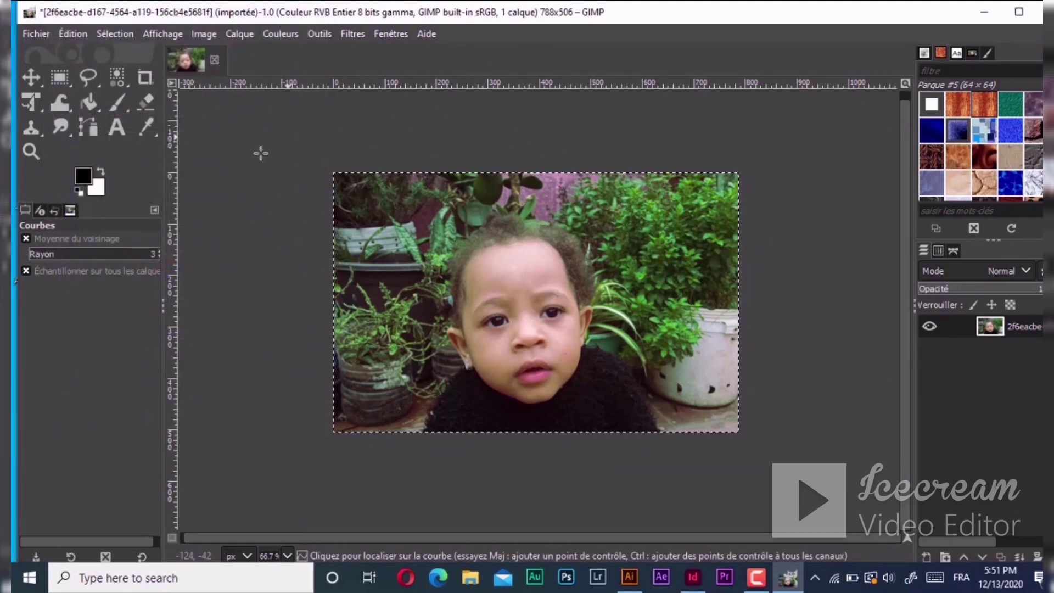
# Add the text "Hello" in 58 px Sans-serif over the plants in the photo's upper right.
pyautogui.click(118, 128)
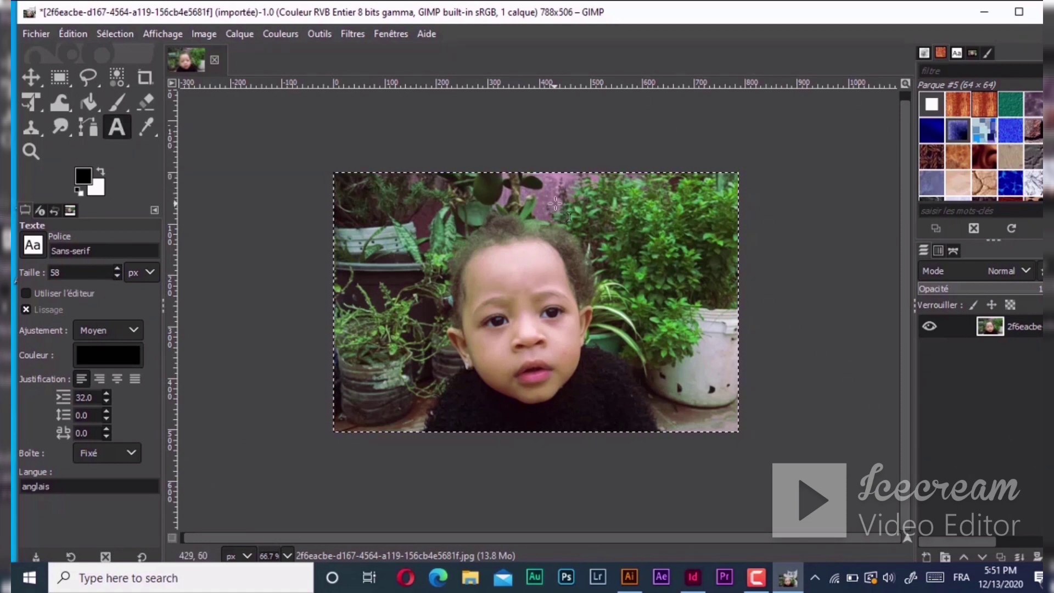
pyautogui.moveTo(566, 202); pyautogui.dragTo(734, 244)
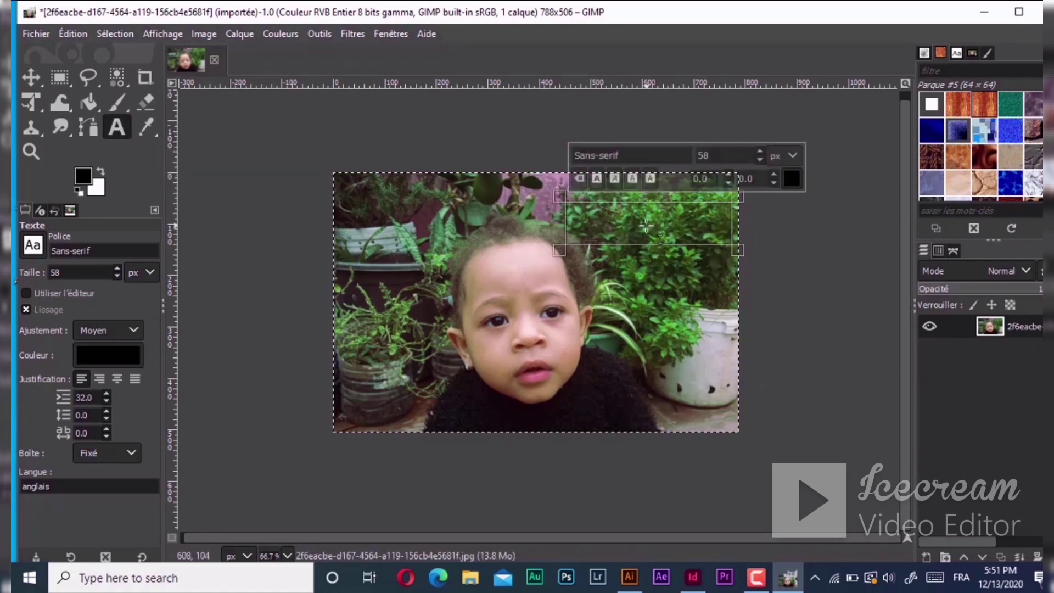
pyautogui.write('H')
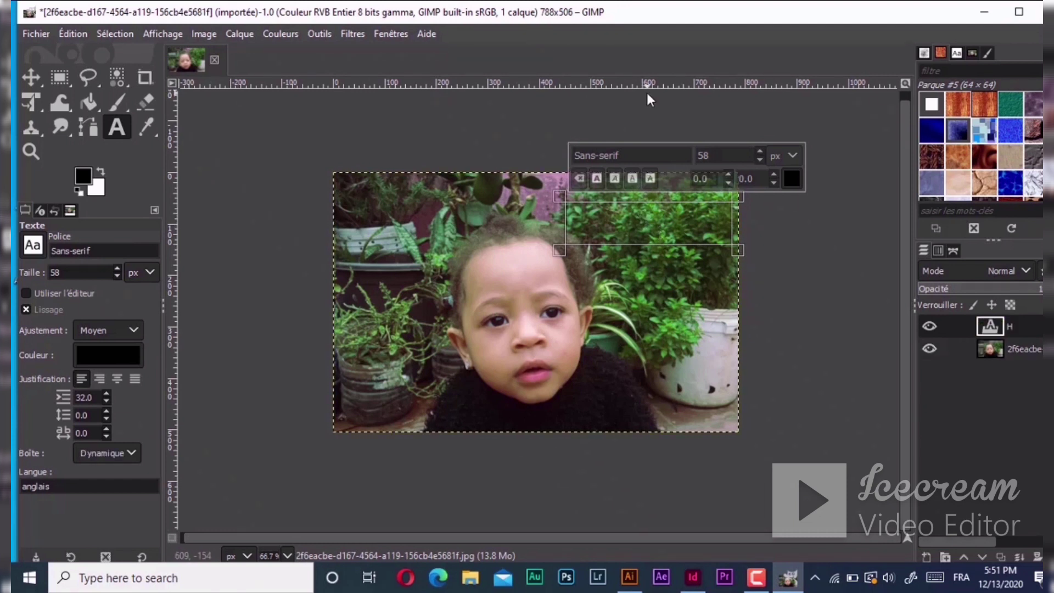
pyautogui.write('ello')
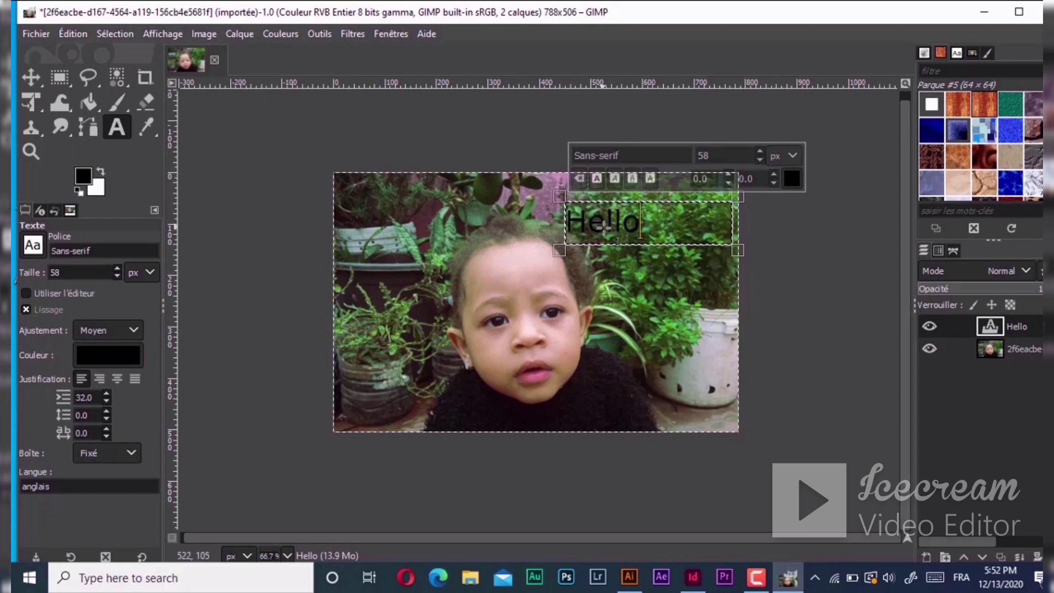
# Select all of the "Hello" text and change its colour to blue 3758ea.
pyautogui.hotkey('ctrl', 'a')
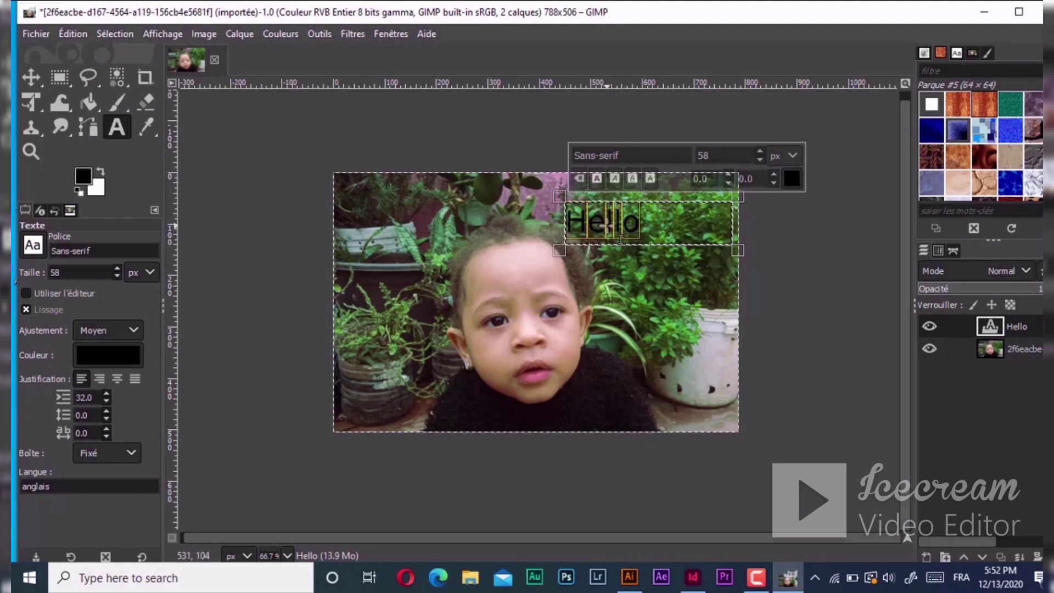
pyautogui.click(791, 178)
pyautogui.click(757, 157)
pyautogui.click(783, 226)
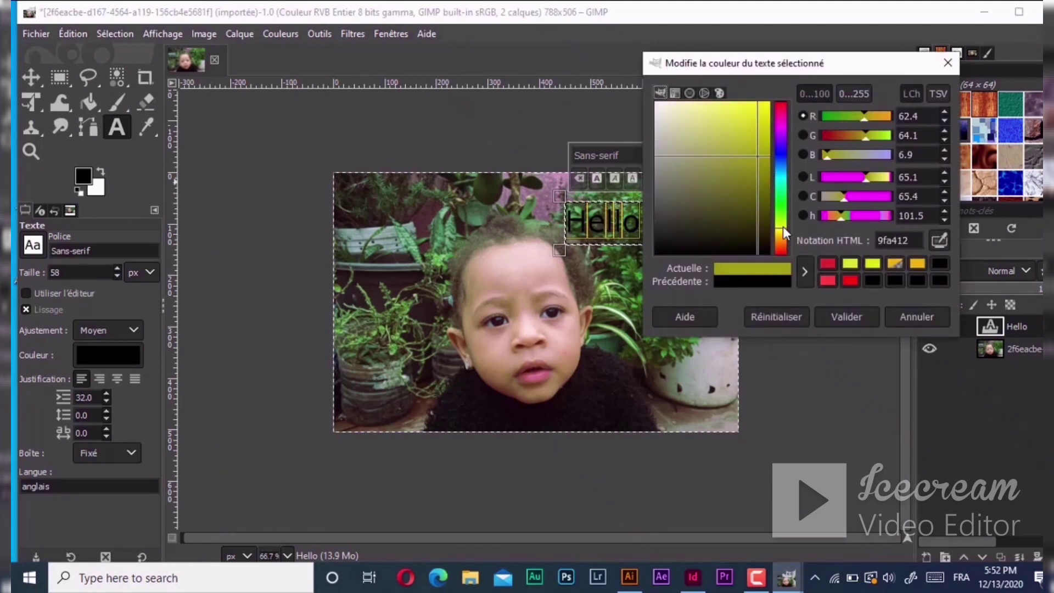
pyautogui.click(774, 162)
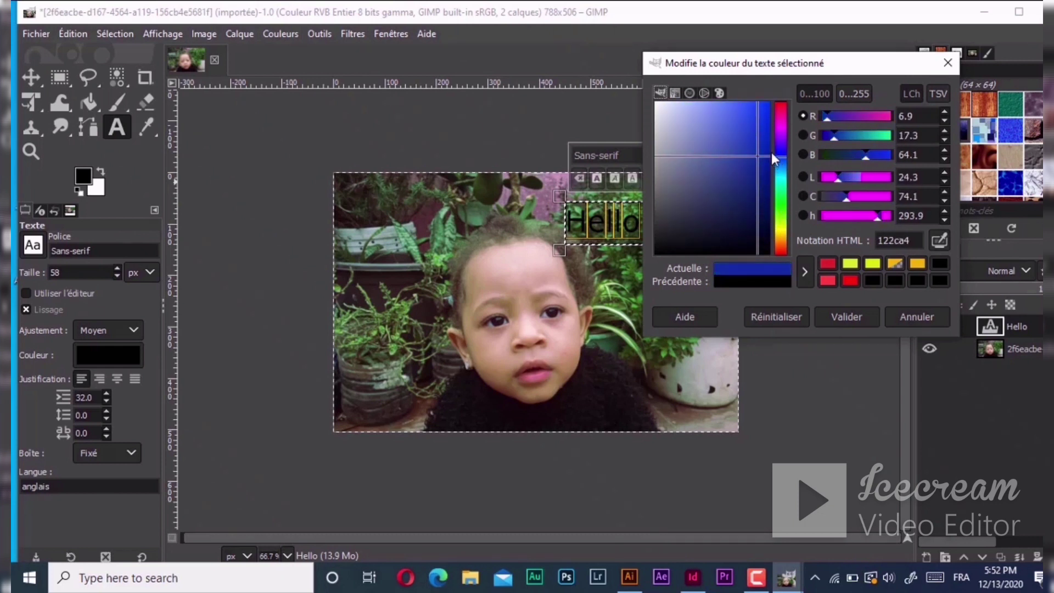
pyautogui.moveTo(768, 150); pyautogui.dragTo(743, 117)
pyautogui.click(743, 114)
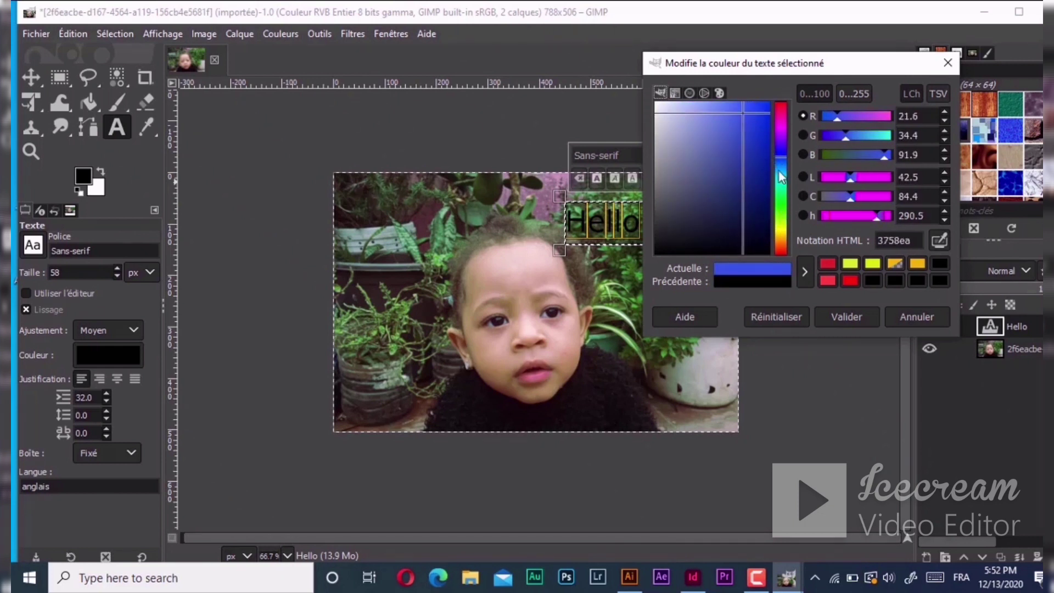
pyautogui.click(853, 315)
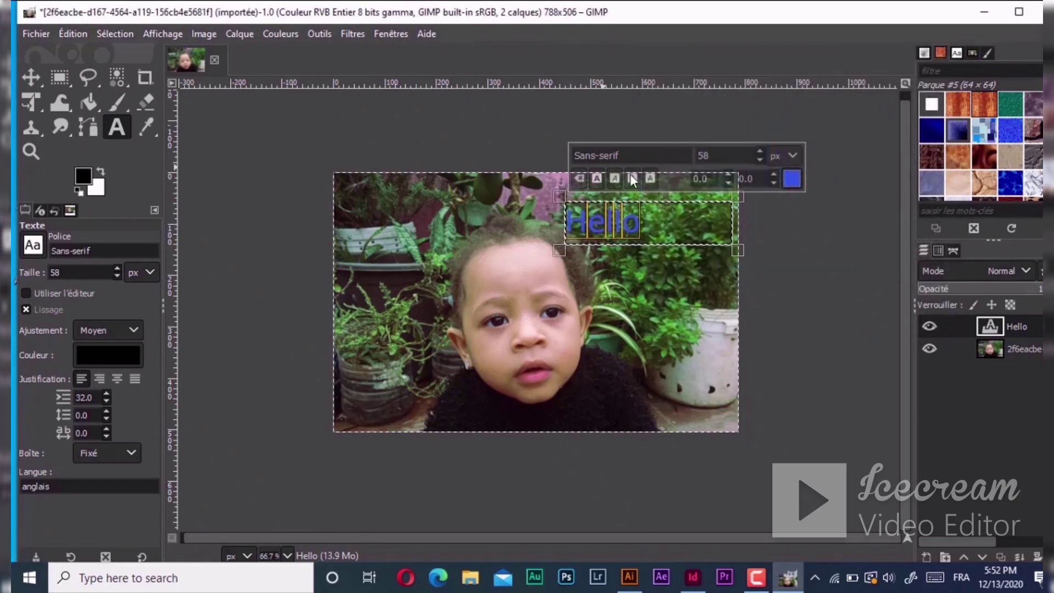
# Make the "Hello" text bold and italic, and leave text editing for the Move tool.
pyautogui.click(599, 180)
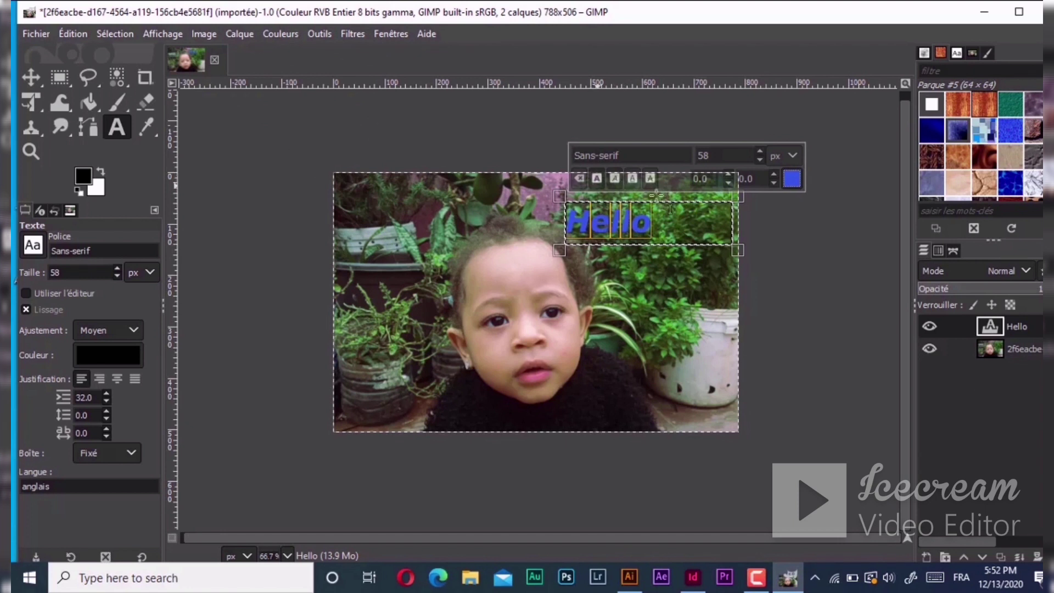
pyautogui.click(615, 180)
pyautogui.click(32, 78)
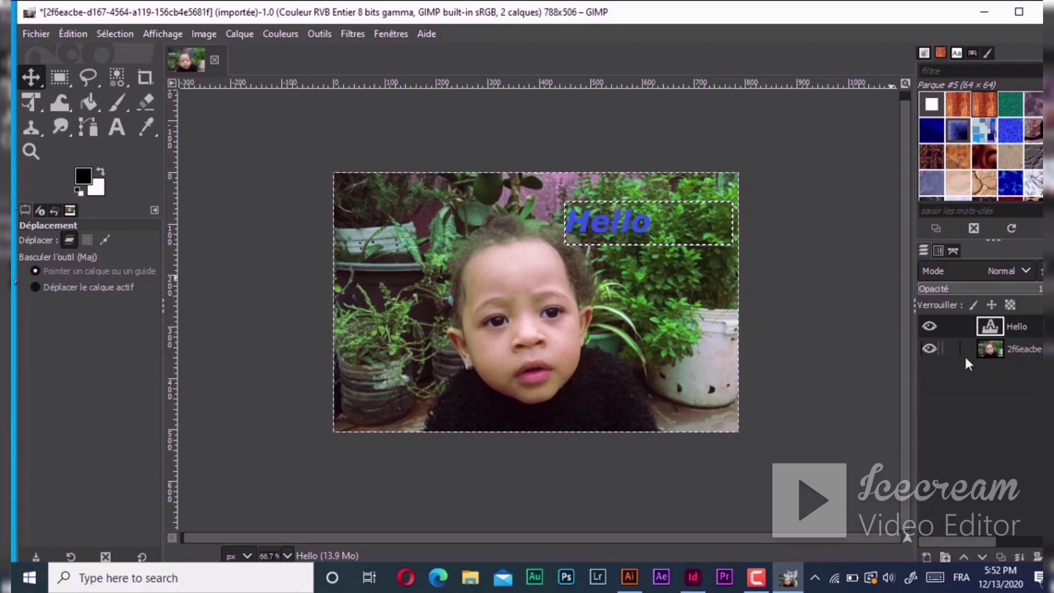
# Hide and show the photo layer, and do the same with the "Hello" text layer to check each layer's content.
pyautogui.click(930, 349)
pyautogui.click(930, 351)
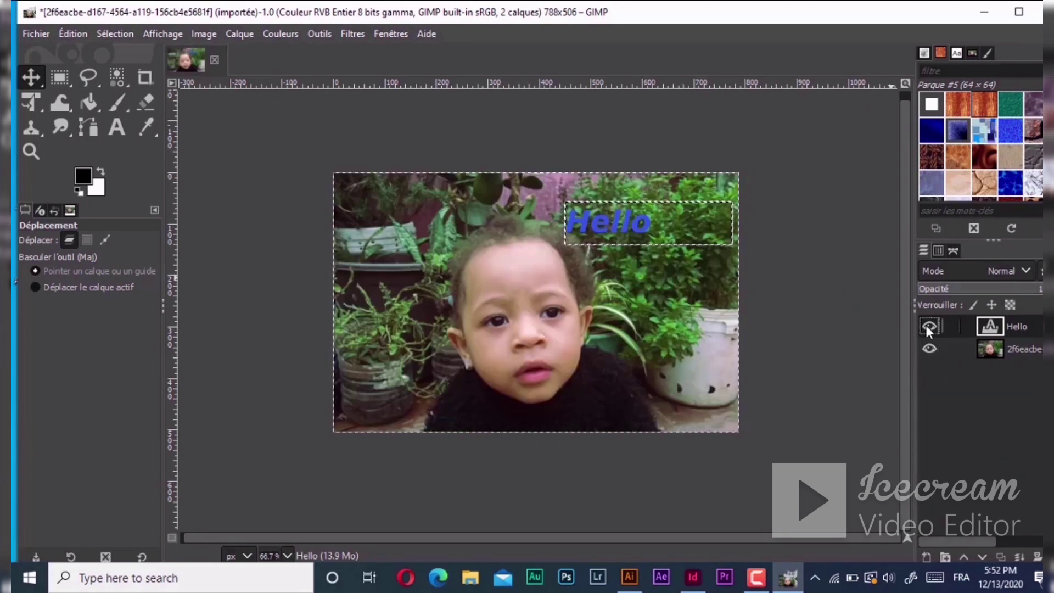
pyautogui.click(927, 325)
pyautogui.click(925, 324)
pyautogui.click(235, 36)
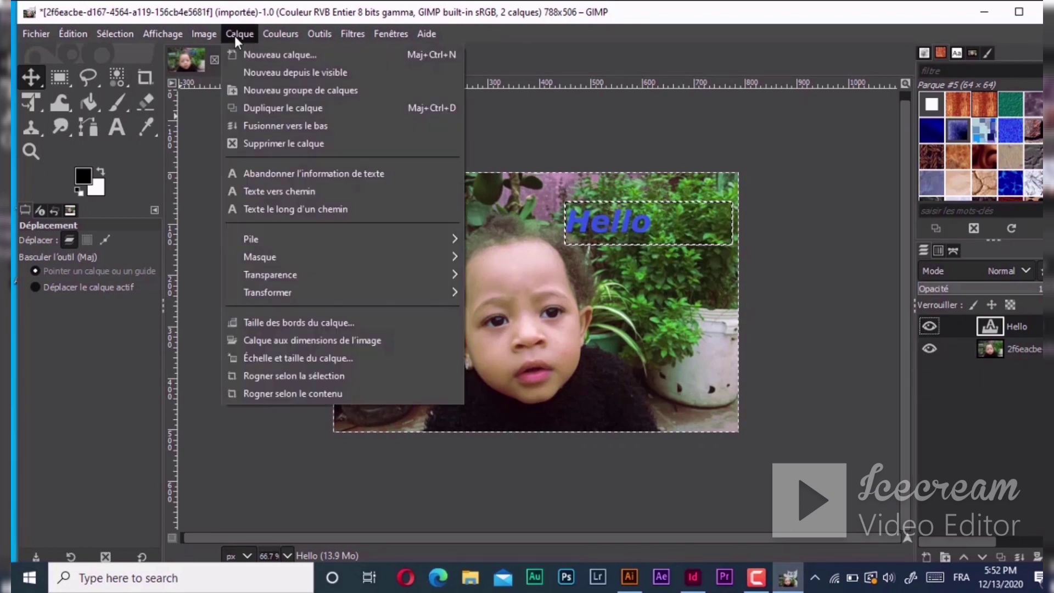
pyautogui.click(263, 54)
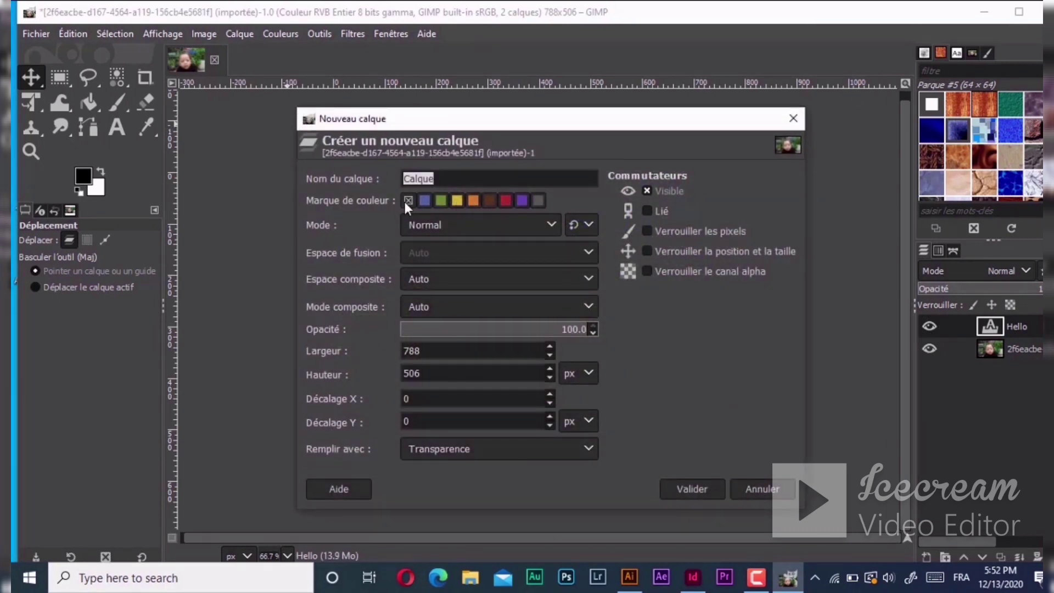
pyautogui.click(475, 197)
pyautogui.click(551, 341)
pyautogui.click(575, 379)
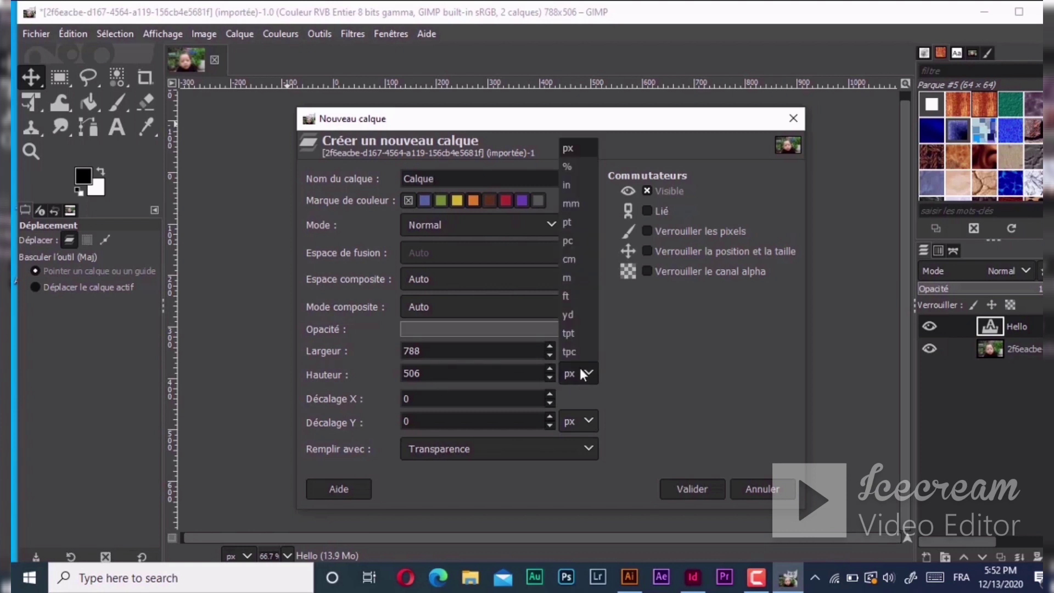
pyautogui.click(548, 348)
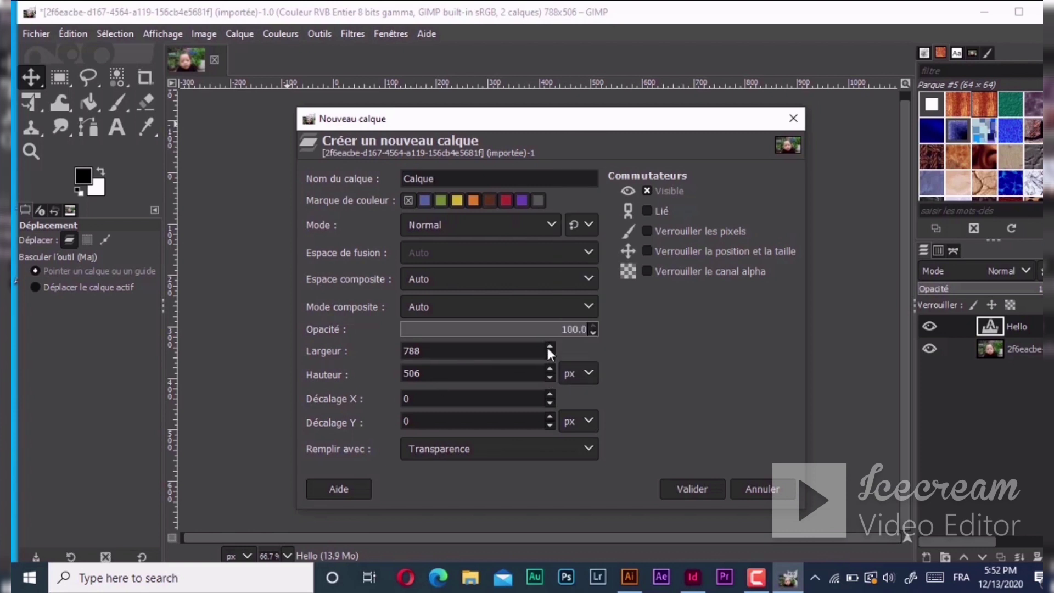
pyautogui.doubleClick(549, 346)
pyautogui.click(493, 443)
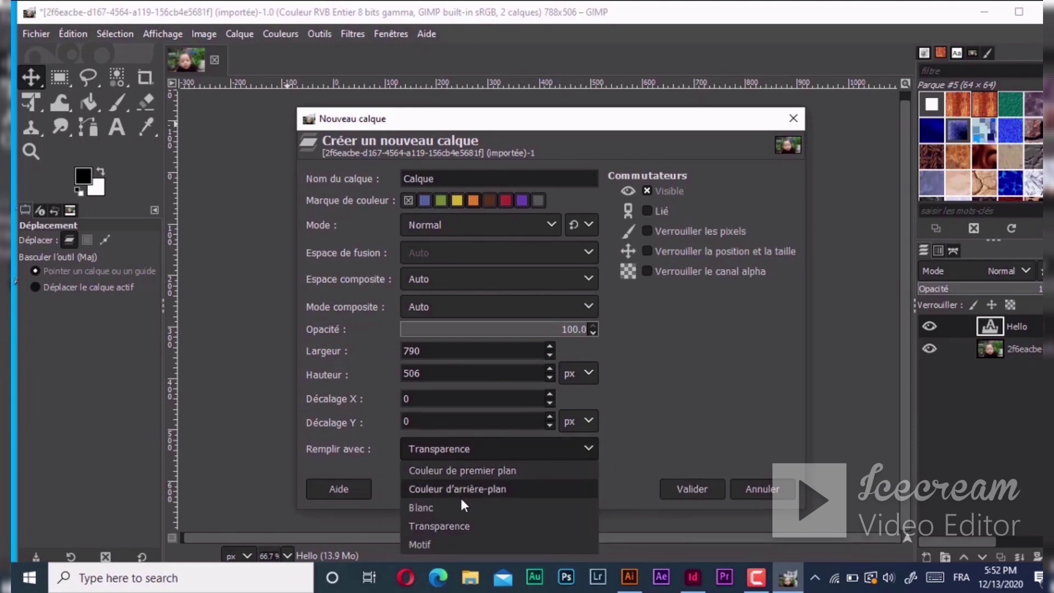
pyautogui.press('Escape')
pyautogui.press('Escape')
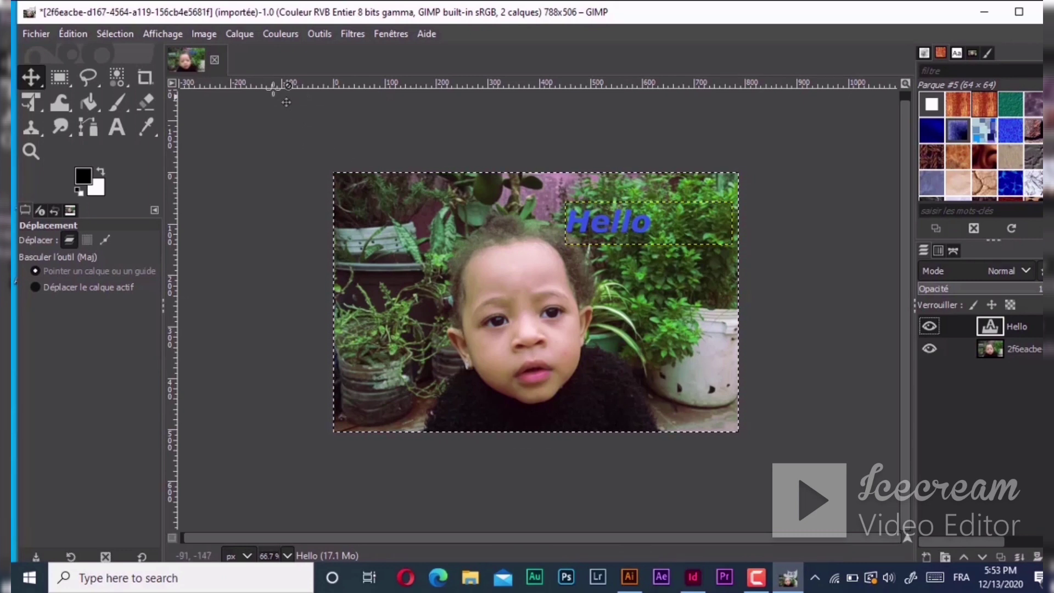
# Close the image, saving it as 2f6eacbe-d167-4564-a119-156cb4e5681f.xcf in the photos folder over the existing file, and quit the program.
pyautogui.click(214, 61)
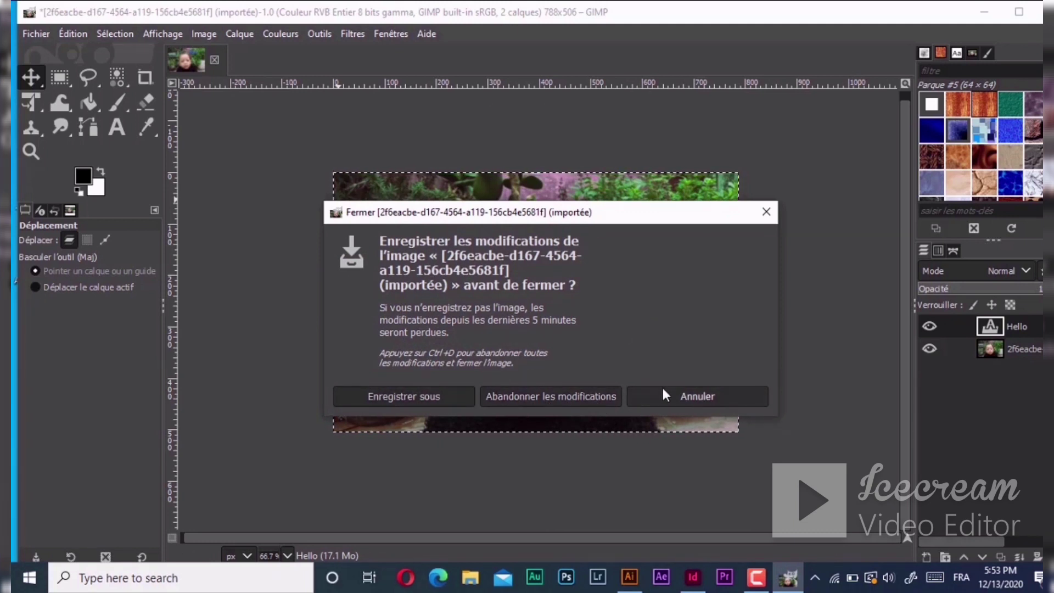
pyautogui.click(425, 396)
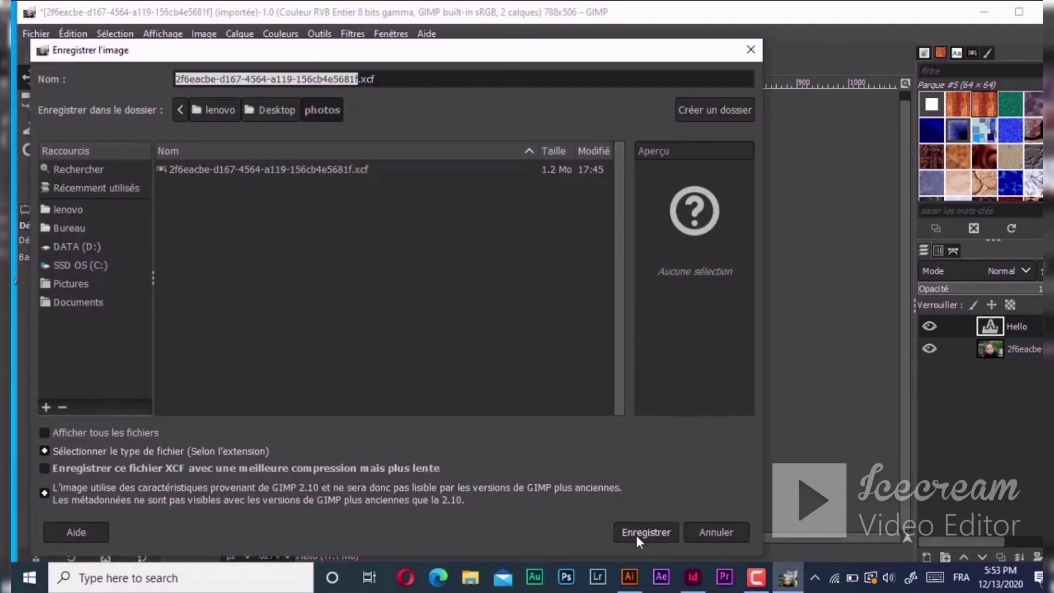
pyautogui.click(655, 534)
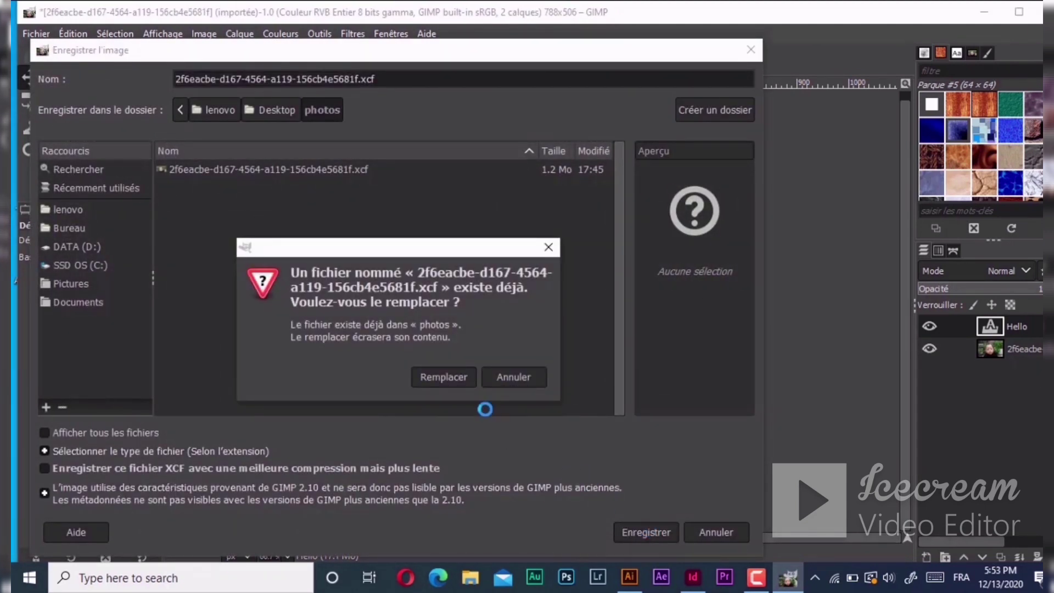
pyautogui.click(445, 379)
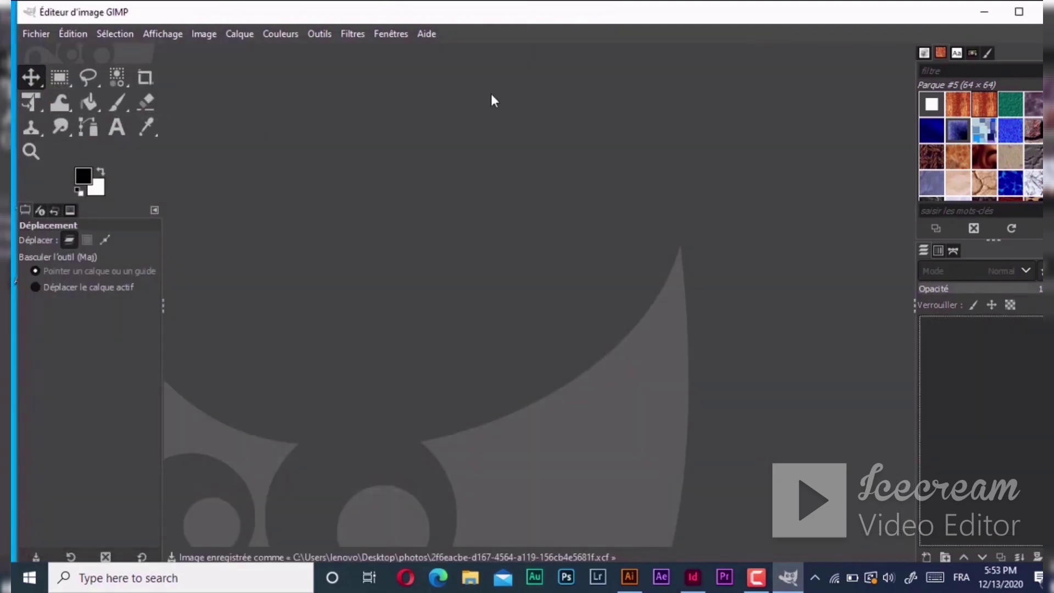
pyautogui.click(1039, 10)
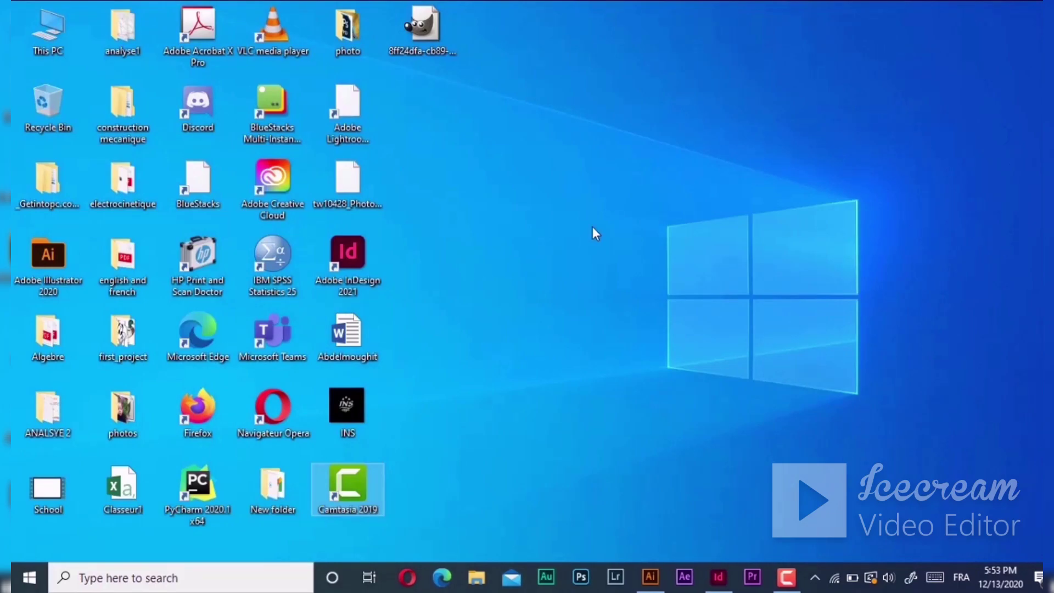